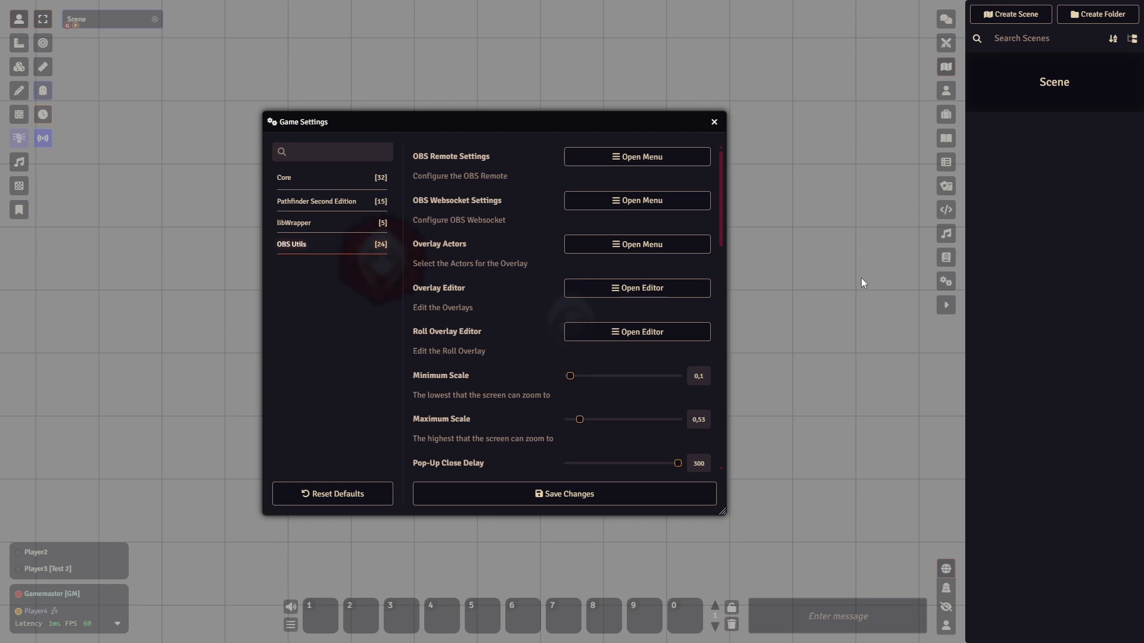
- Review the available OBS Utils module settings, from the overlay options through the pop-up and OBS mode settings
click(595, 245)
scroll(451, 300, down, 5)
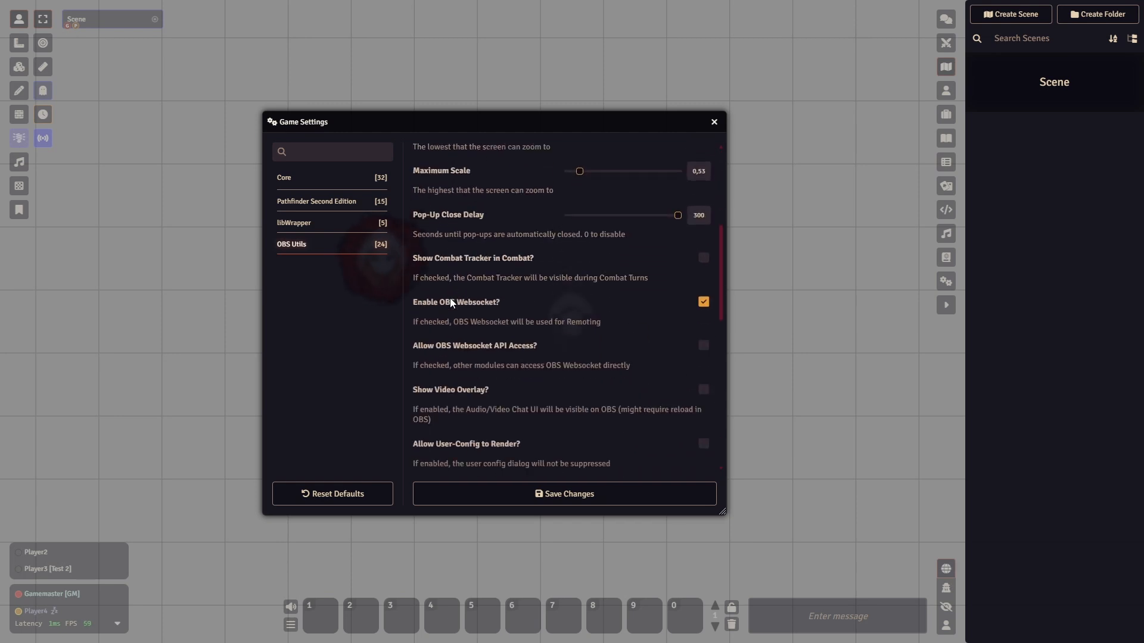
scroll(450, 302, down, 6)
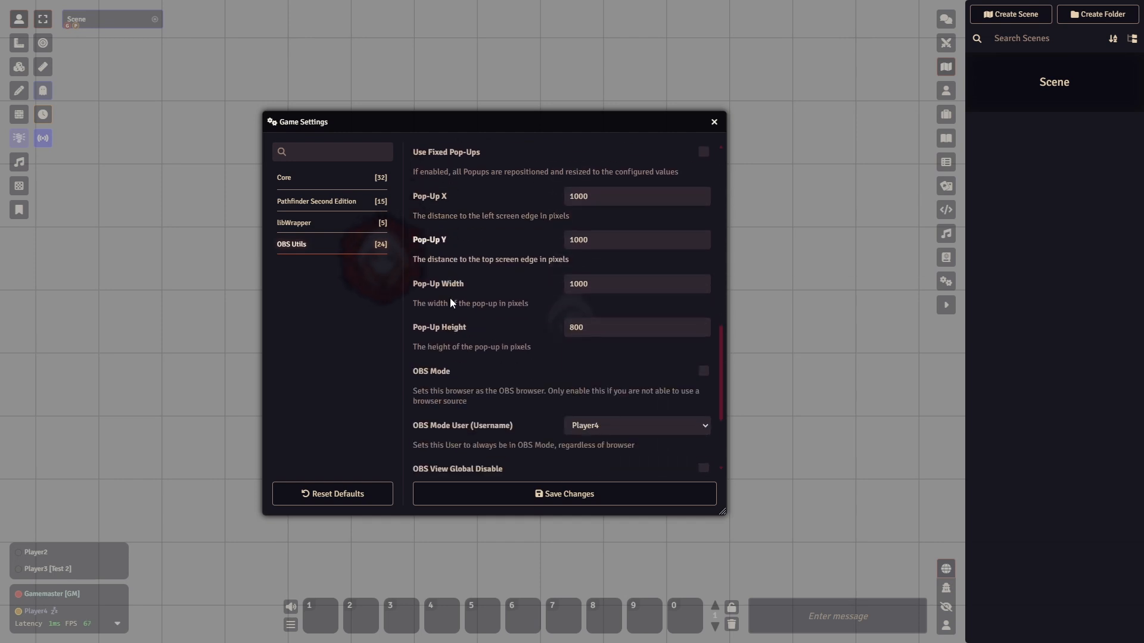
scroll(450, 303, down, 3)
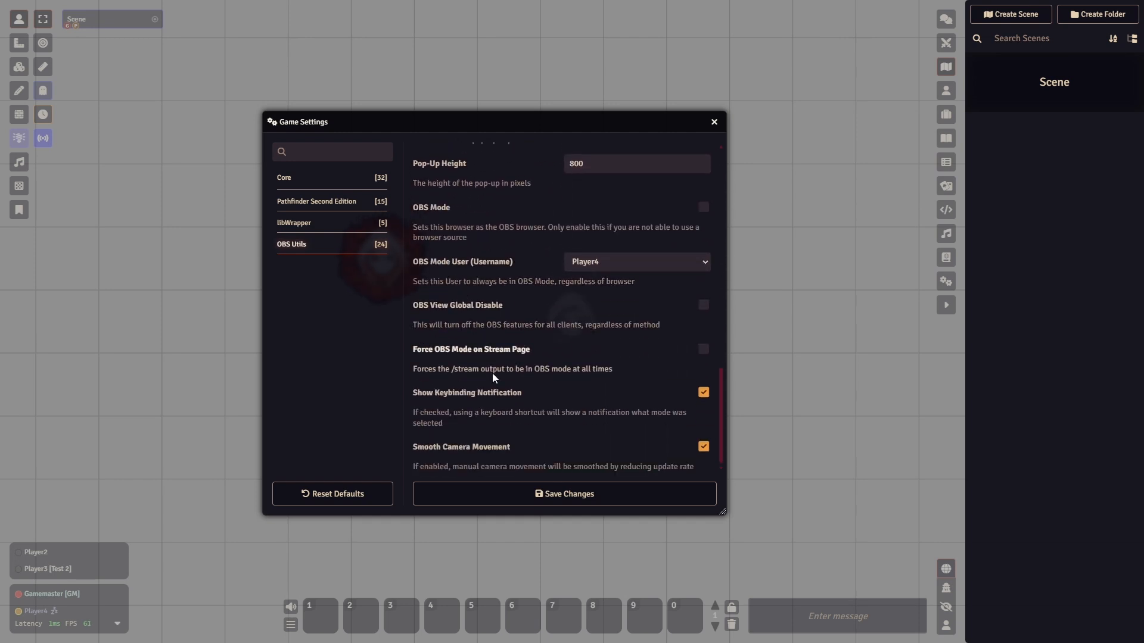
scroll(492, 372, up, 8)
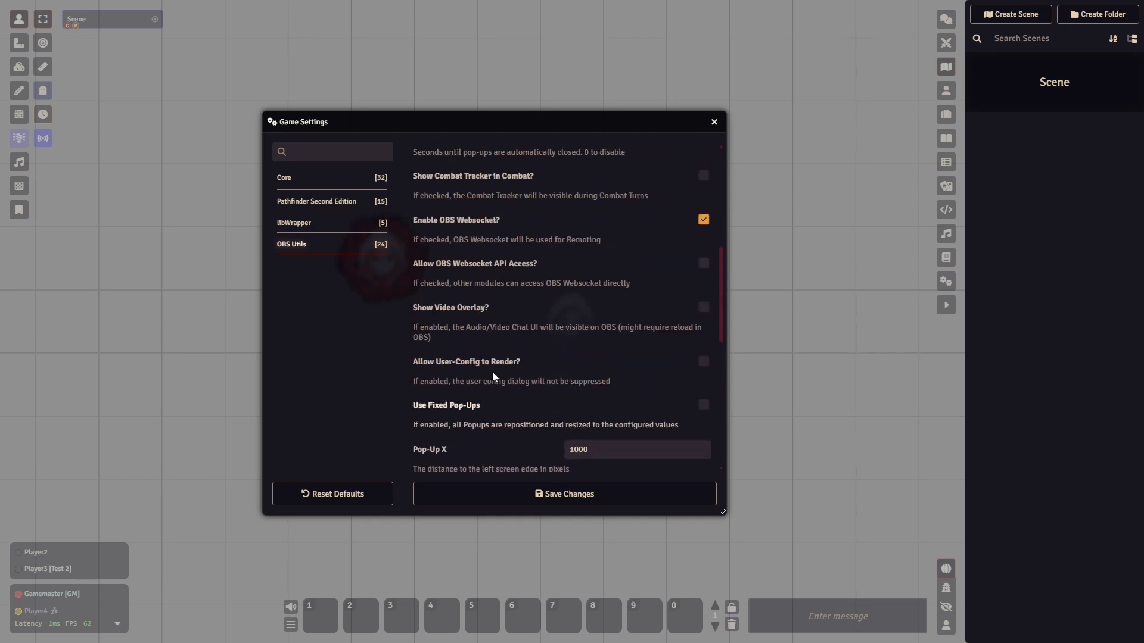
scroll(492, 372, up, 1)
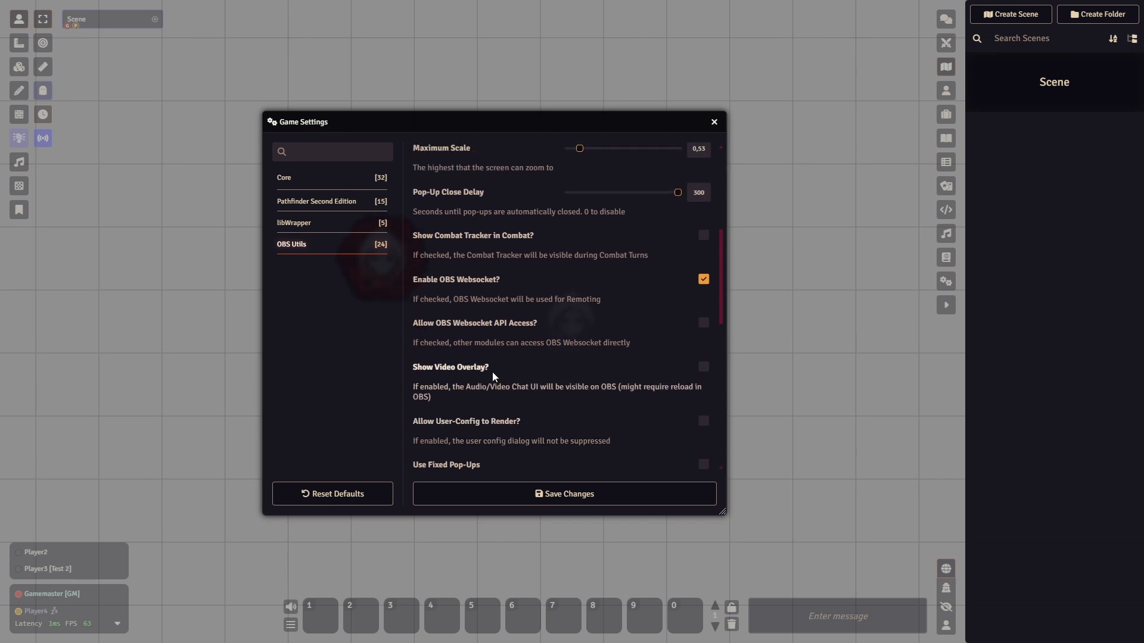
scroll(492, 372, up, 5)
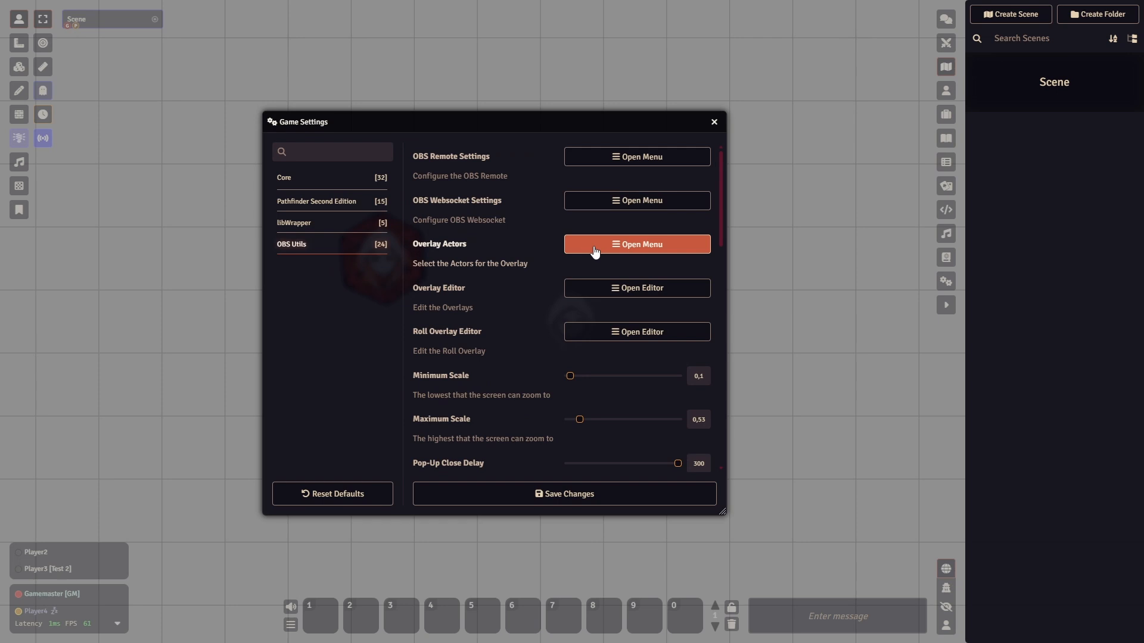
- Reposition the Game Settings window, open the Overlay Actors selection, and enlarge the Actor Selection window
drag(567, 122, 595, 125)
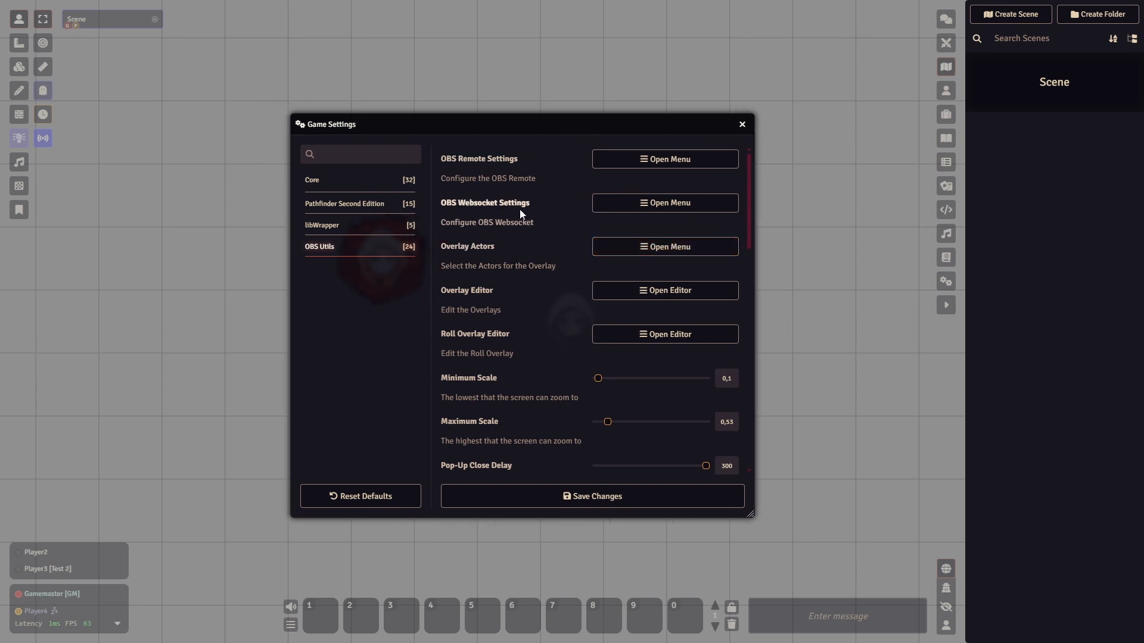
click(635, 255)
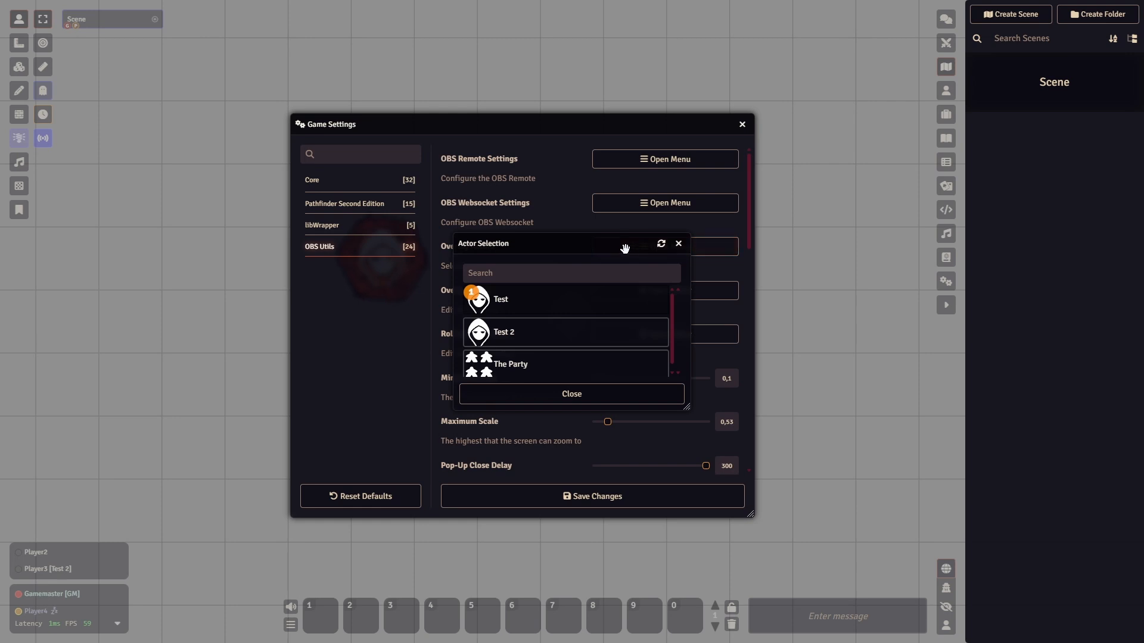
drag(471, 199, 373, 215)
click(672, 256)
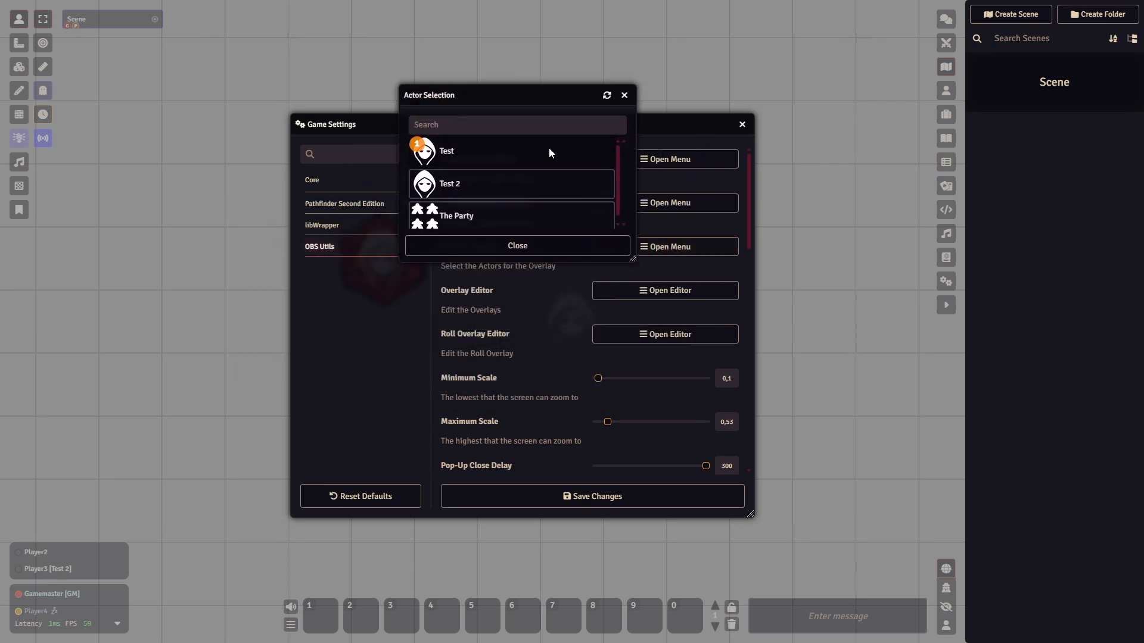
drag(633, 254, 813, 445)
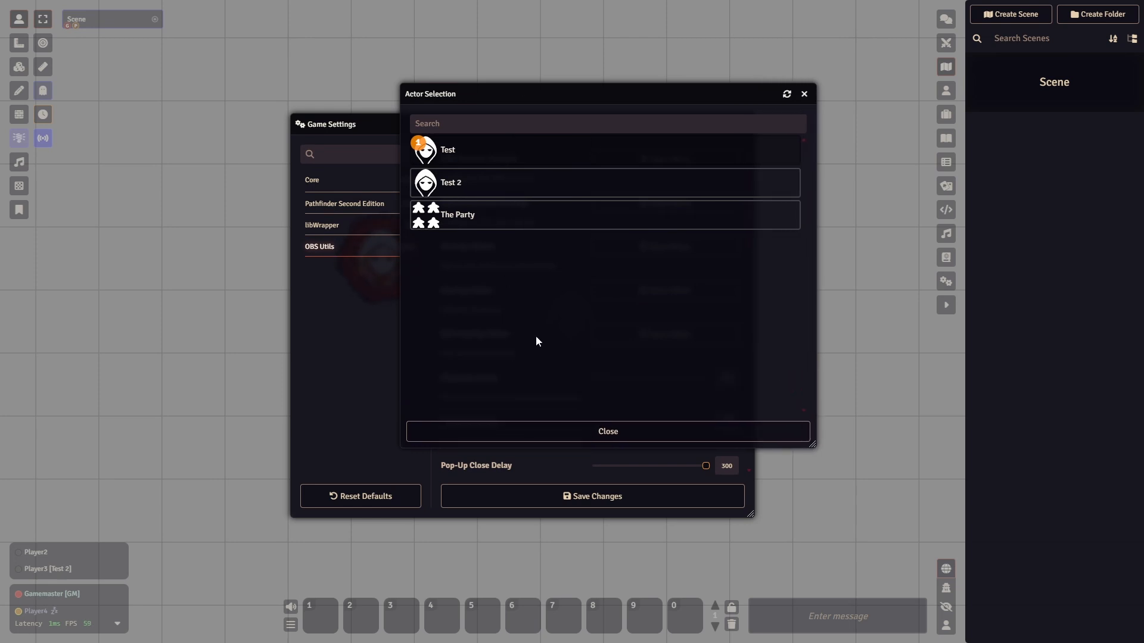
- Search the actor list for "Blah" and for "Test", and clear the search
click(504, 125)
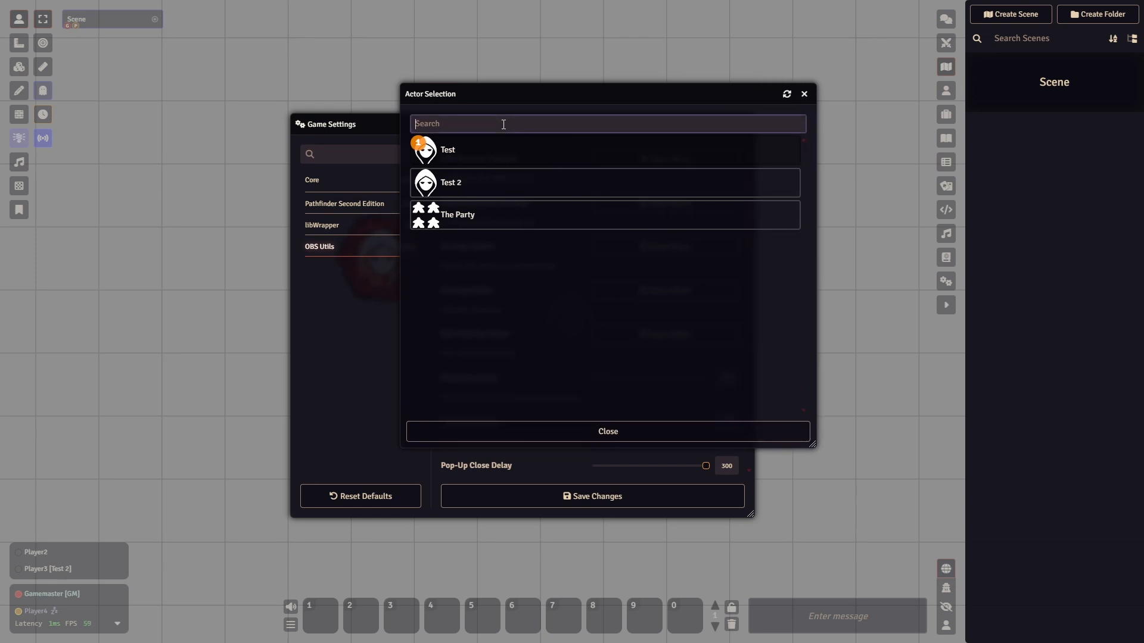
text(Blah)
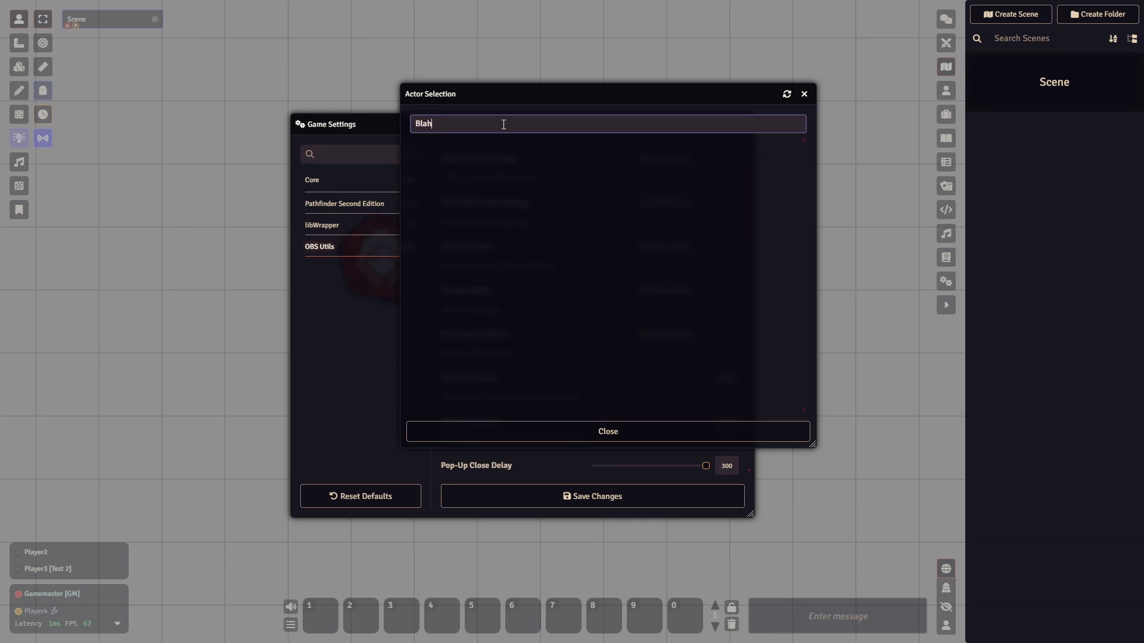
key(BackSpace)
key(BackSpace)
key(BackSpace)
key(BackSpace)
text(Test)
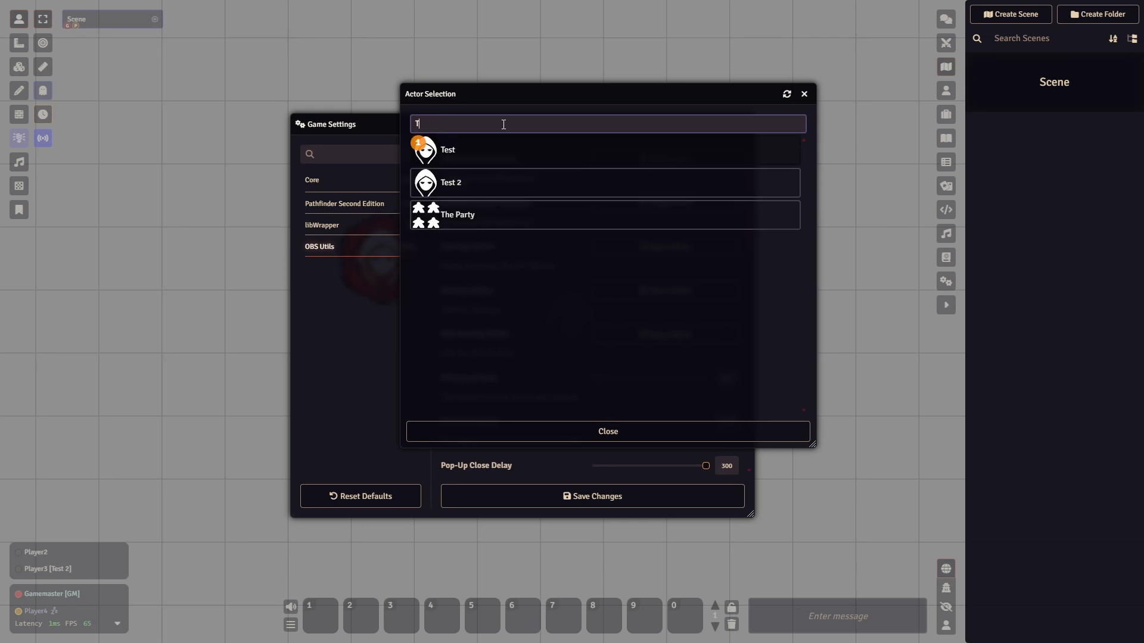
key(BackSpace)
key(BackSpace)
key(BackSpace)
key(BackSpace)
click(586, 325)
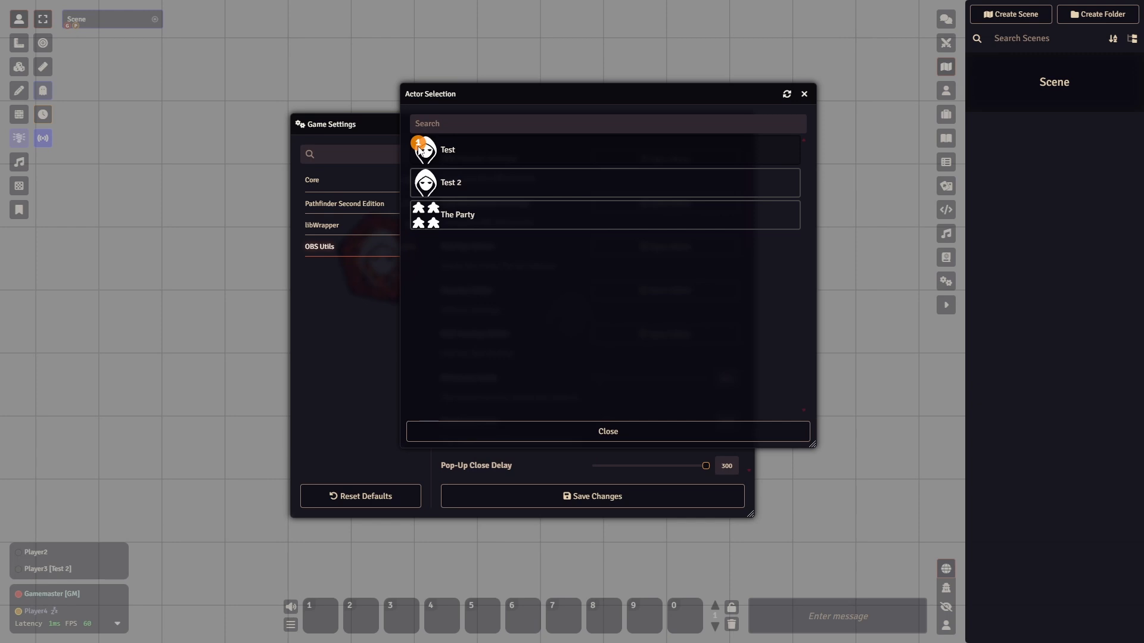
- Try changing the overlay actor order by adding Test 2 and The Party and reselecting Test
click(514, 185)
click(533, 219)
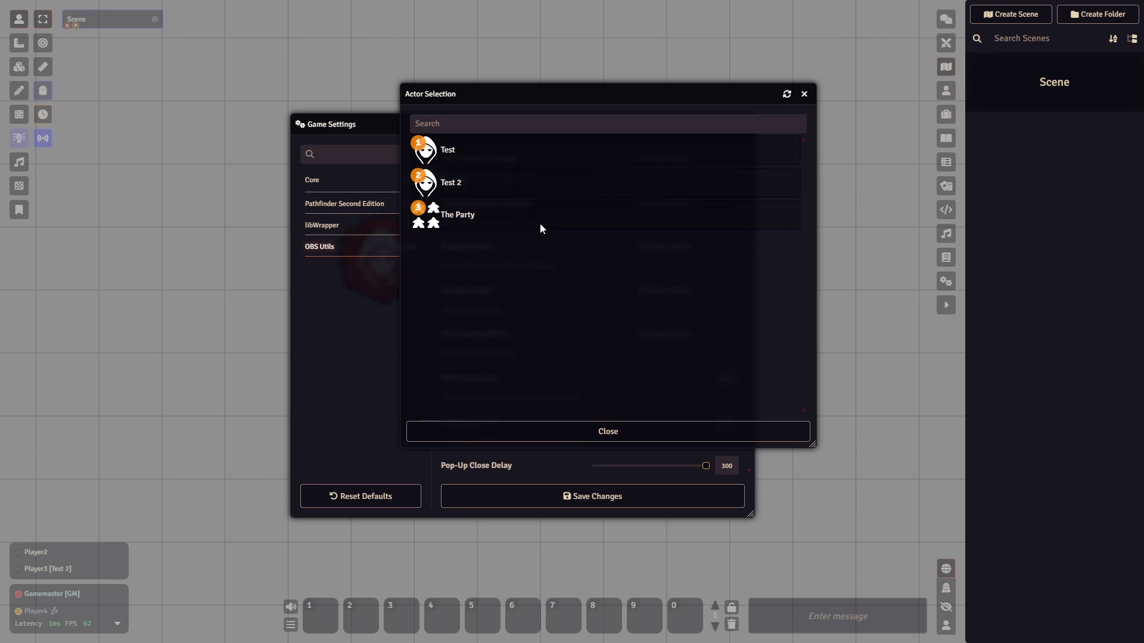
click(495, 156)
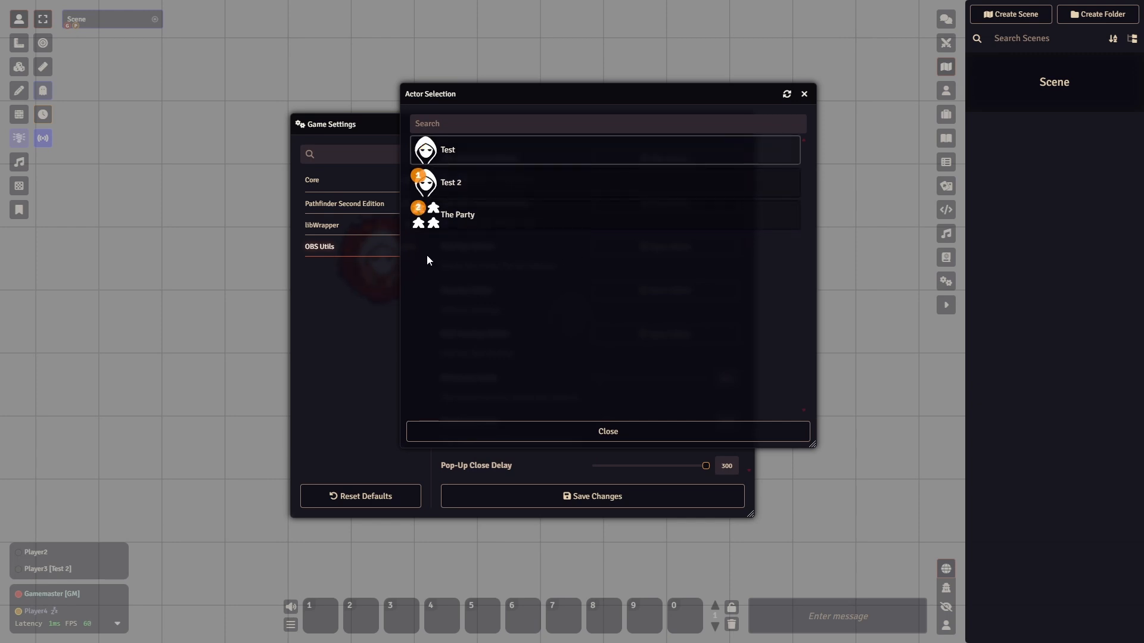
click(514, 155)
- Deselect all overlay actors, select only Test, and close the actor selection
click(517, 216)
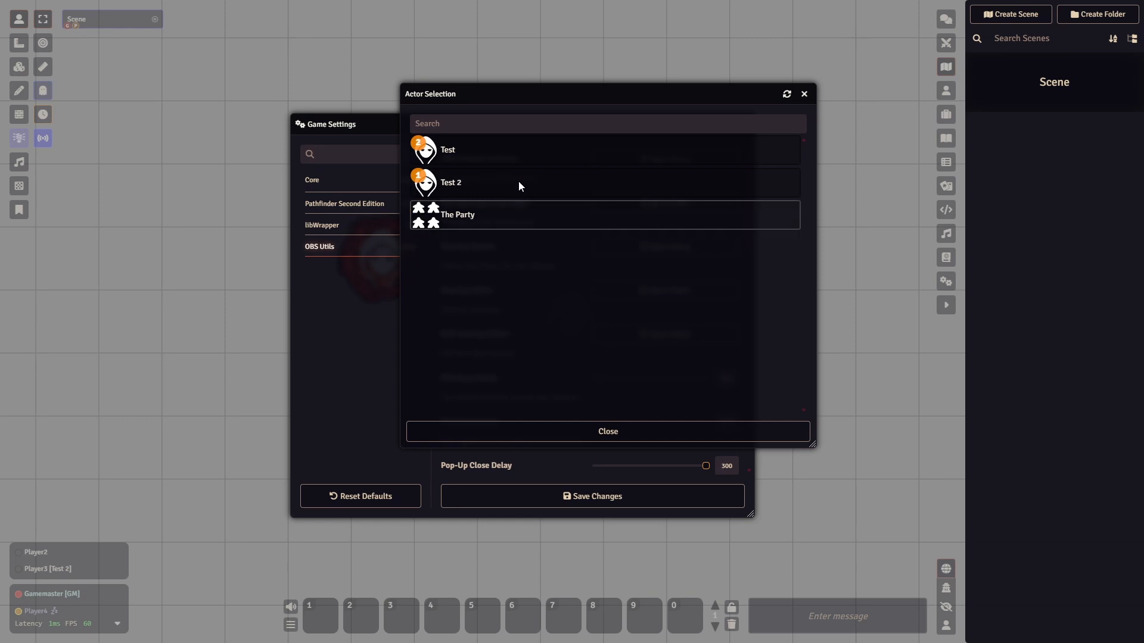
click(502, 220)
click(471, 205)
click(480, 187)
click(496, 156)
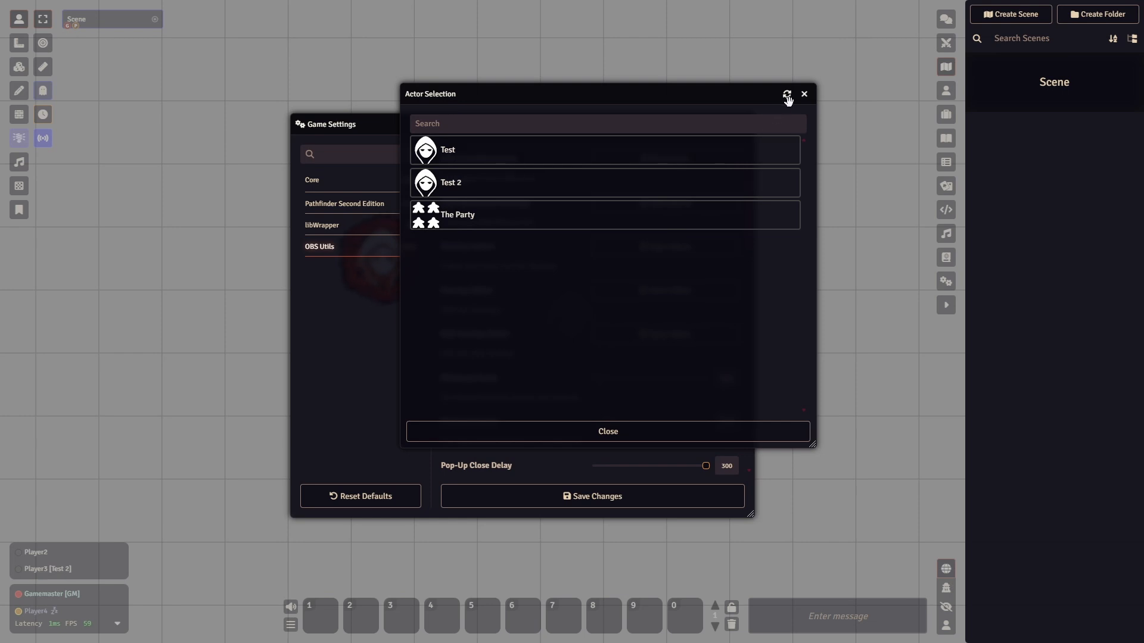
click(545, 159)
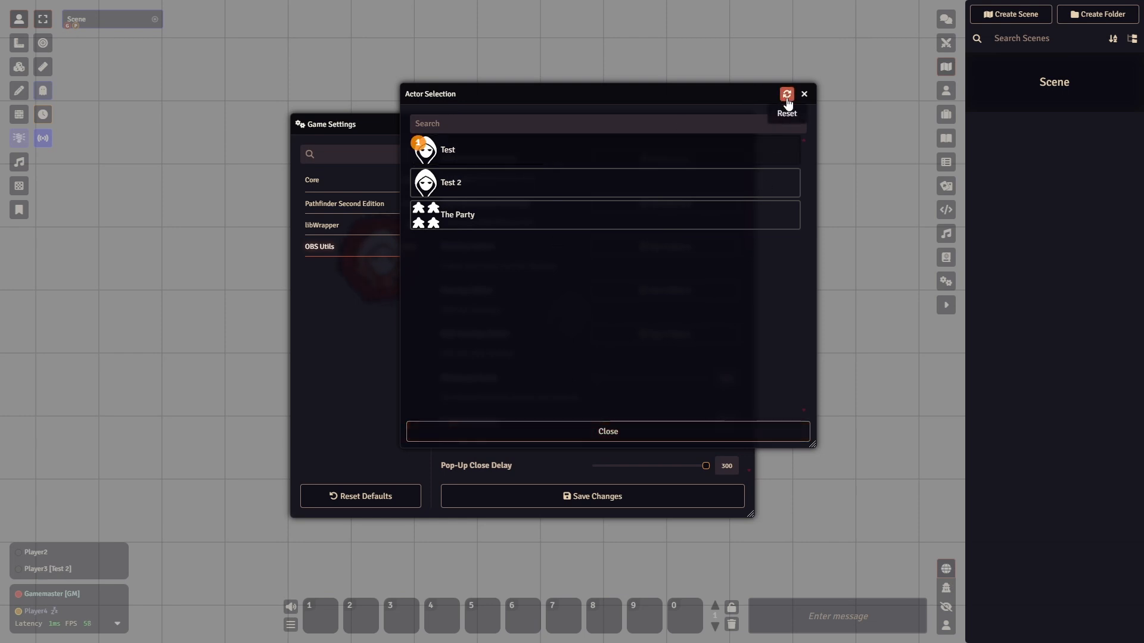
click(593, 430)
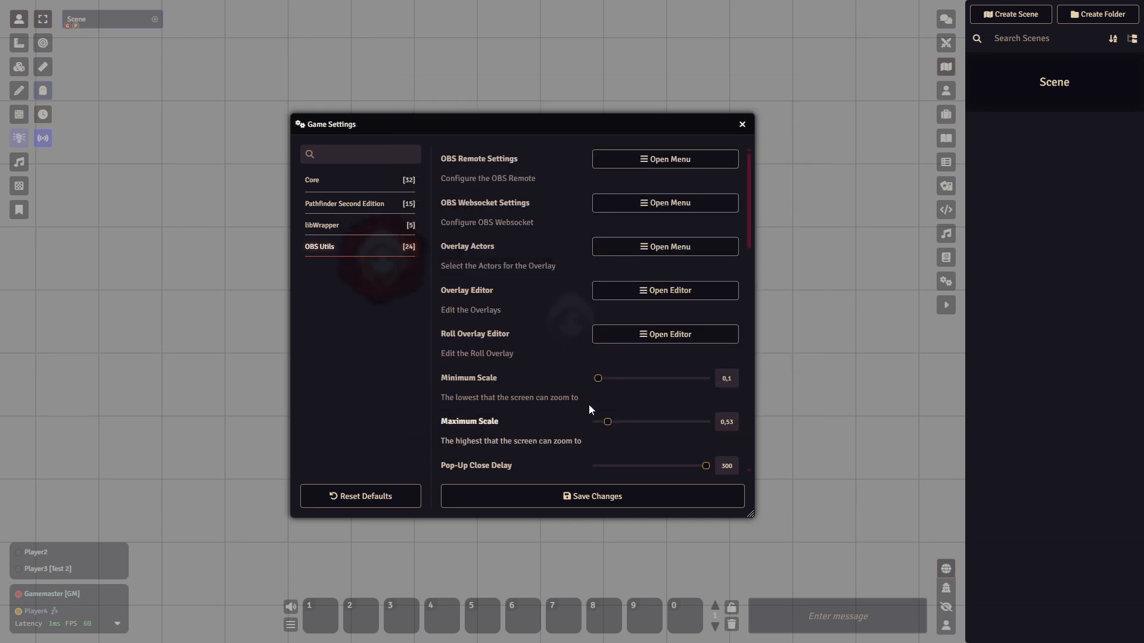
- Open the Overlay Editor in an enlarged window and add a second overlay, numbered 1
click(616, 292)
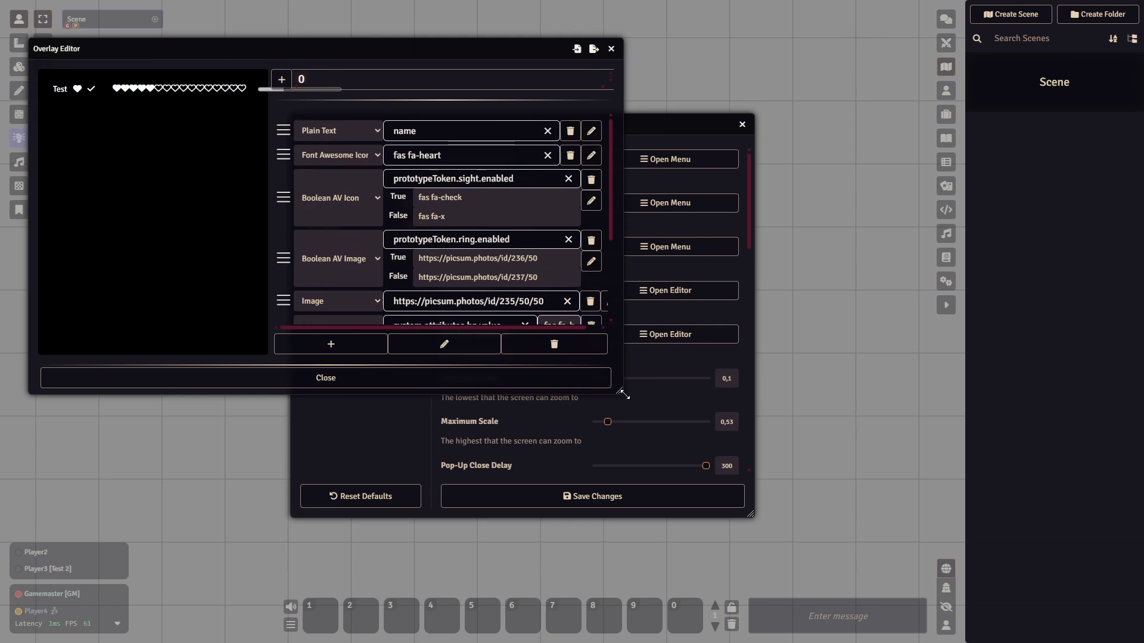
drag(615, 388, 1121, 594)
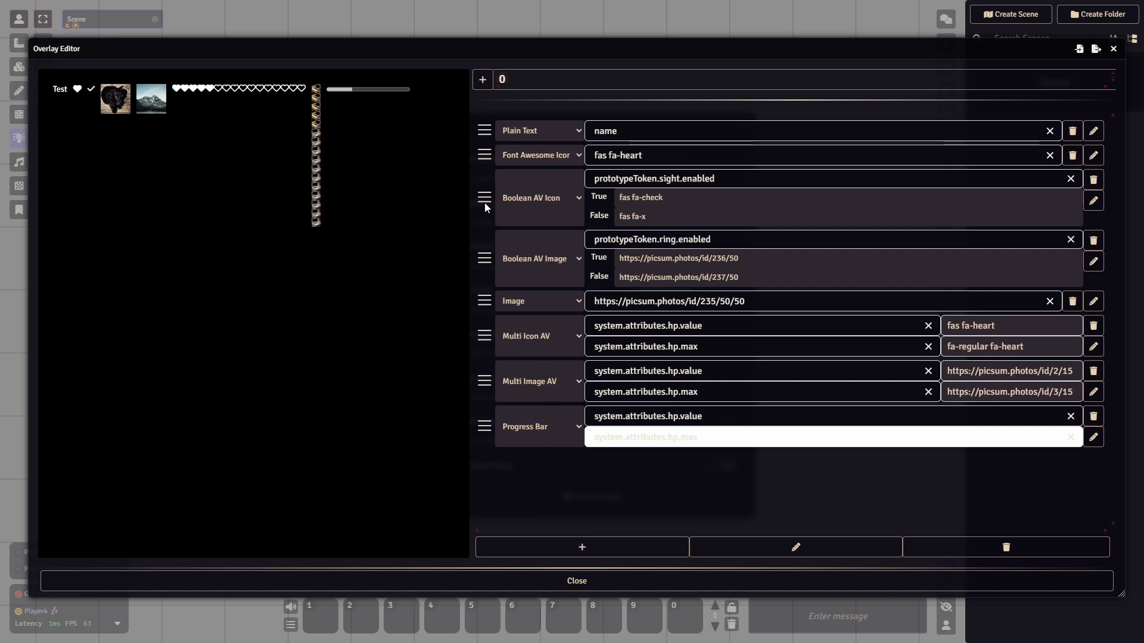
click(483, 81)
click(520, 82)
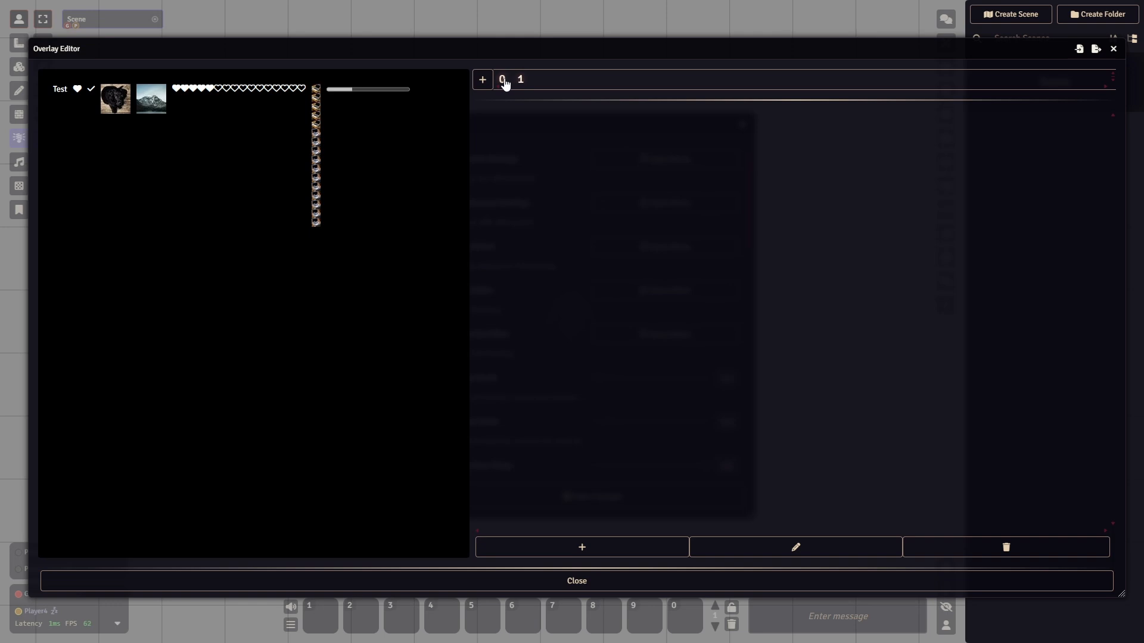
- Compare overlays 0 and 1 by switching between them, and return to overlay 0
click(504, 81)
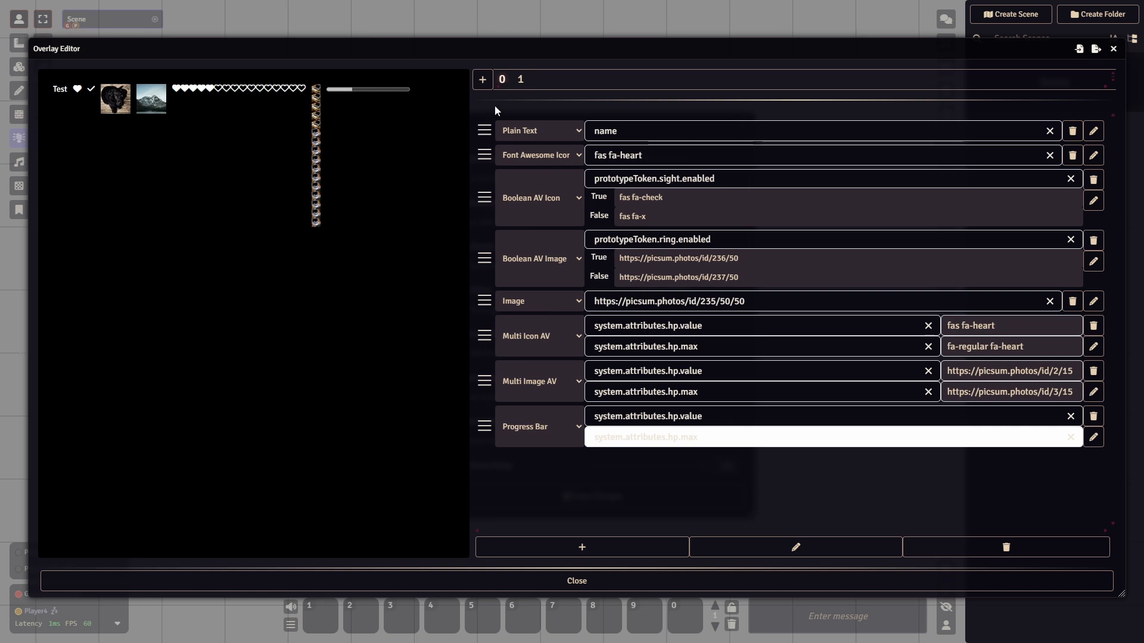
click(518, 83)
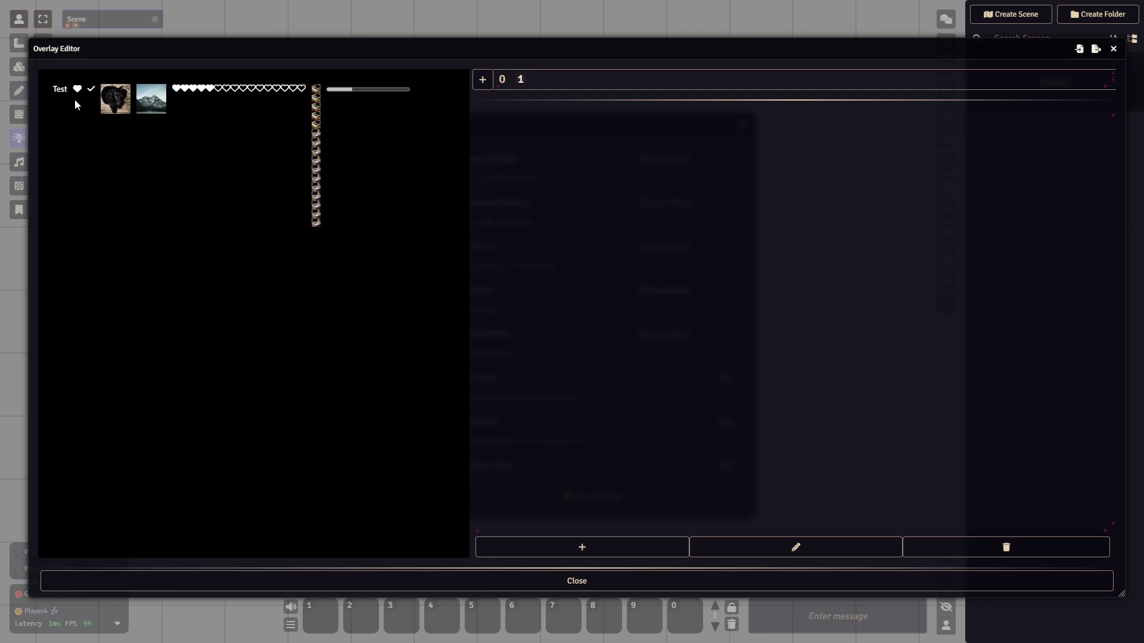
click(502, 81)
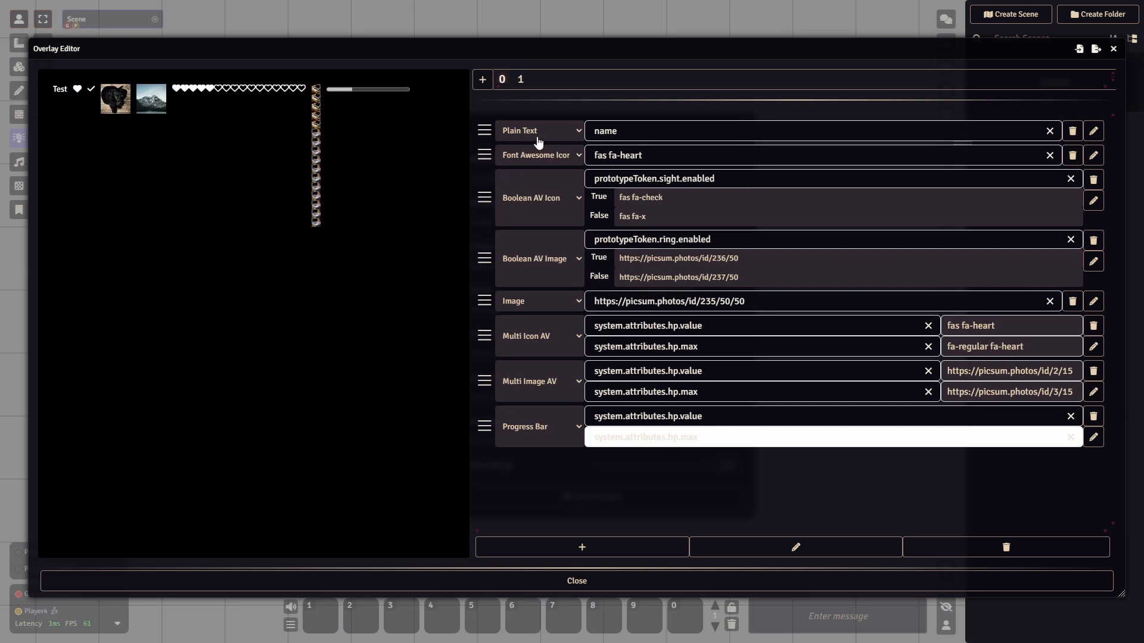
- Examine the component types and the actor attributes available as values for the Plain Text component of overlay 0
click(557, 134)
click(536, 129)
click(638, 132)
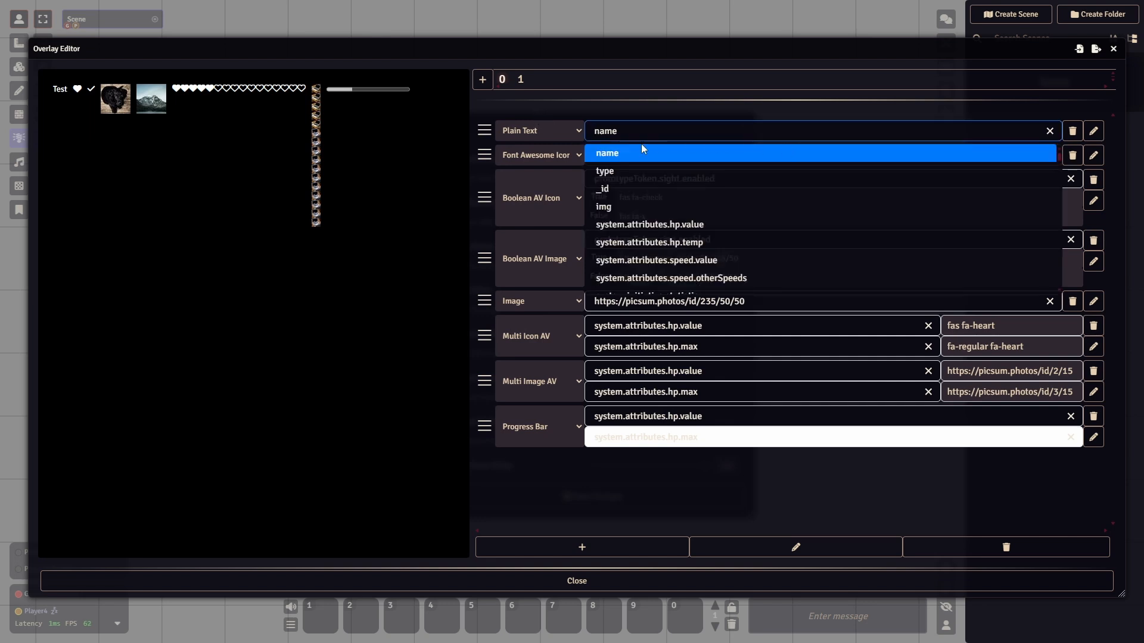
scroll(658, 250, down, 10)
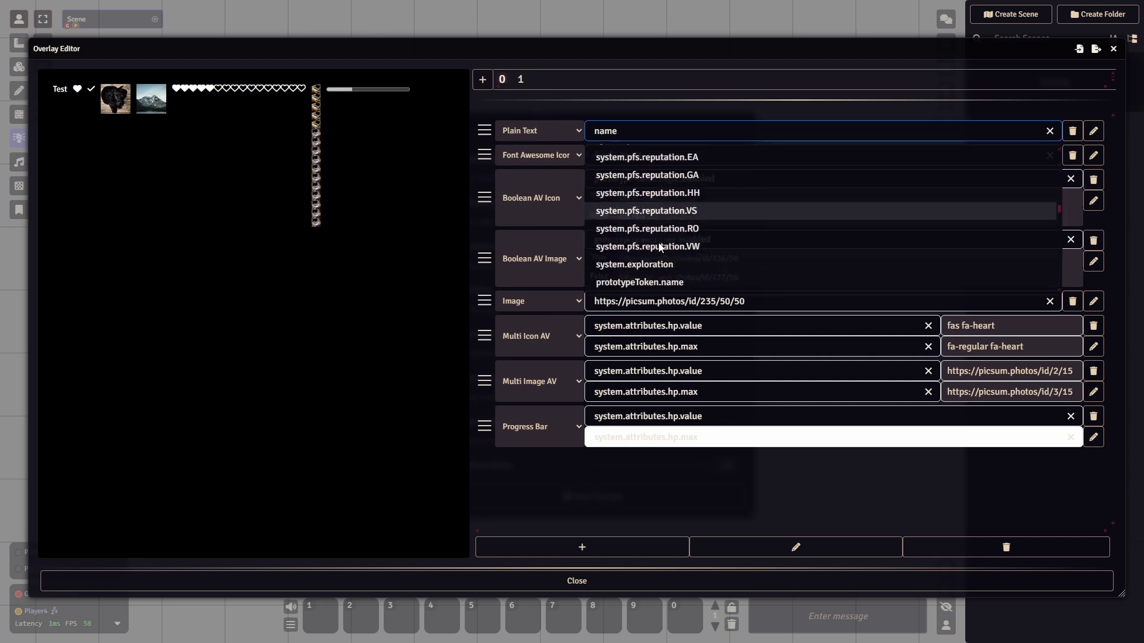
scroll(659, 244, down, 10)
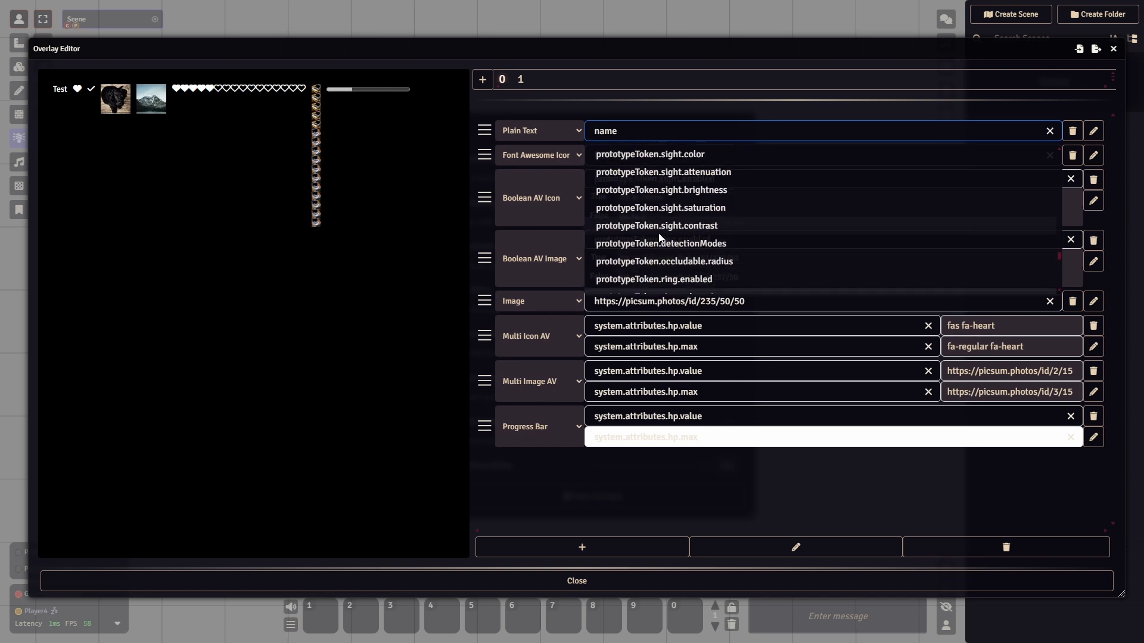
scroll(659, 239, up, 10)
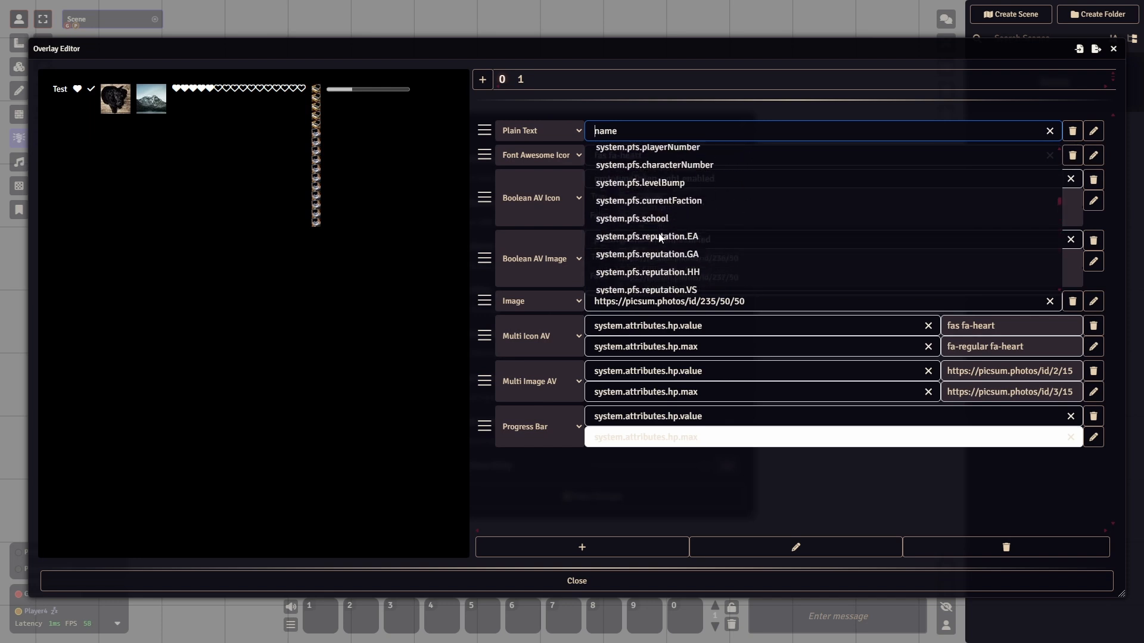
scroll(659, 237, up, 2)
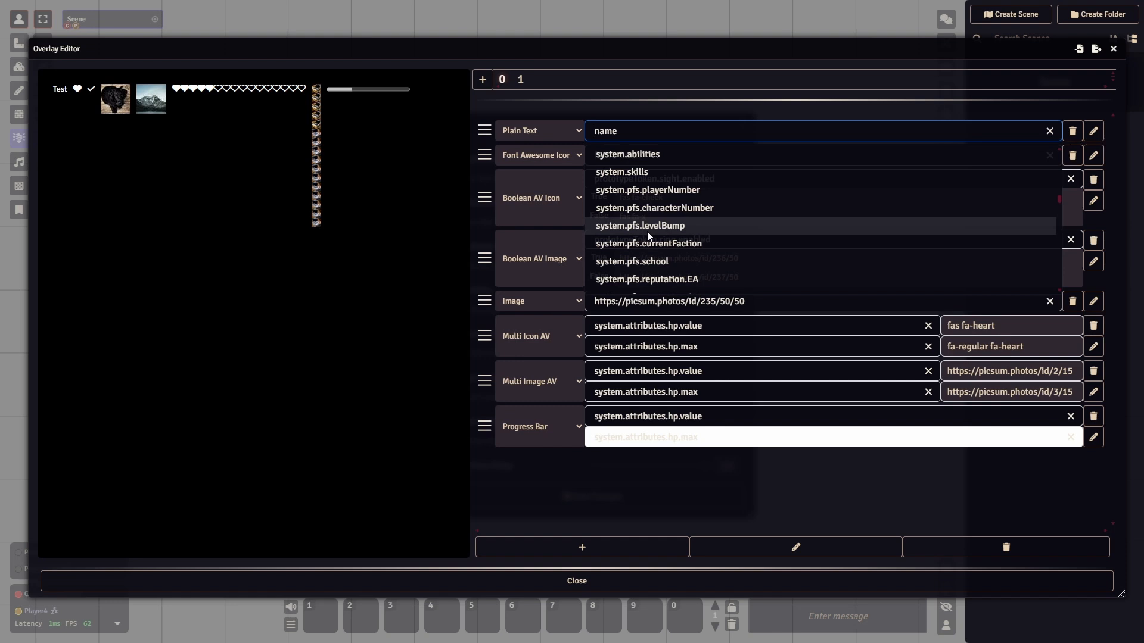
scroll(649, 236, up, 4)
scroll(648, 236, up, 8)
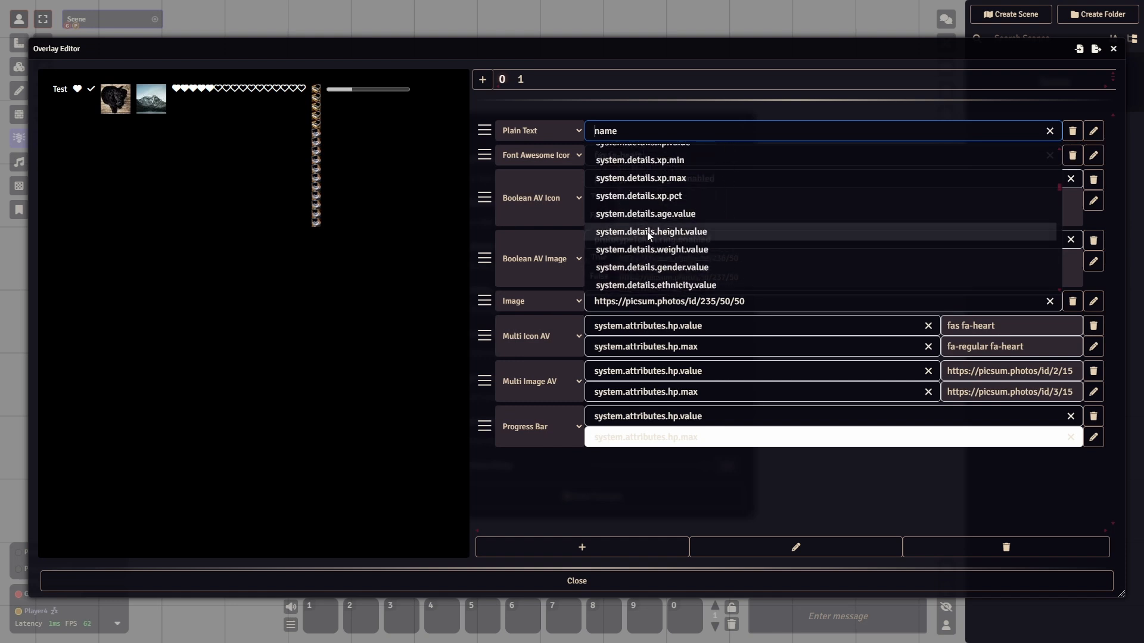
scroll(725, 253, up, 8)
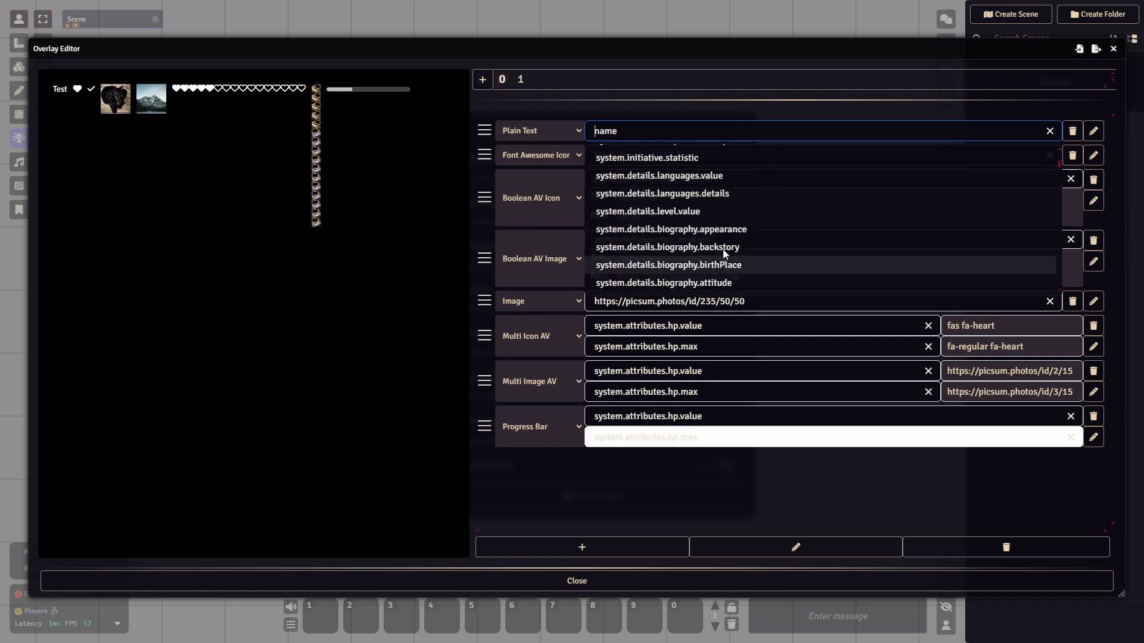
scroll(723, 249, down, 8)
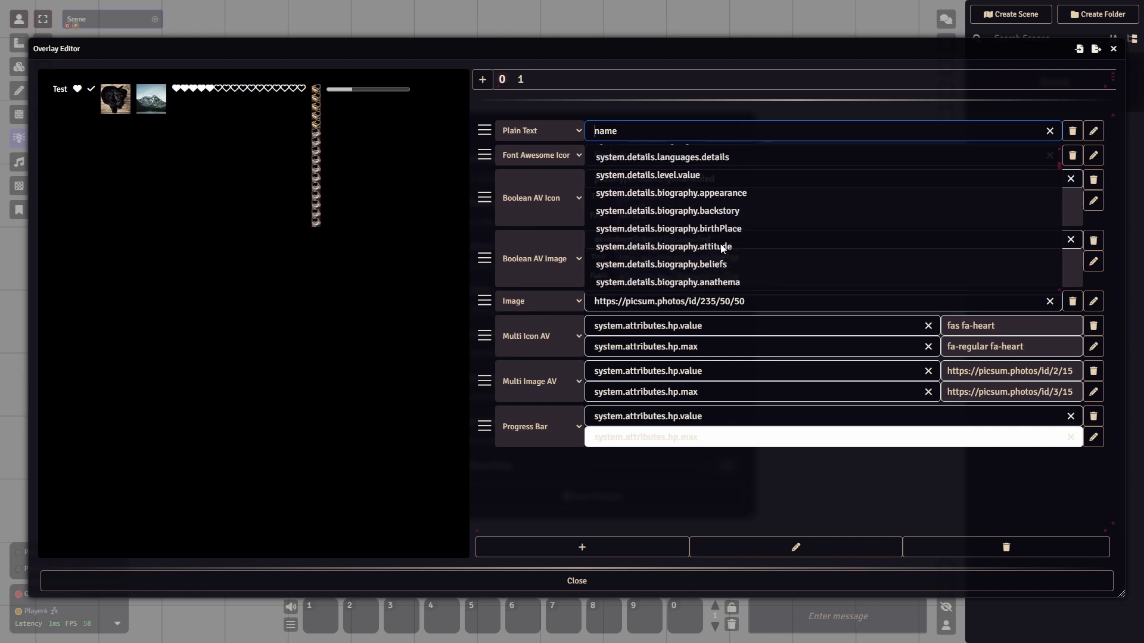
scroll(659, 229, up, 6)
scroll(658, 229, down, 4)
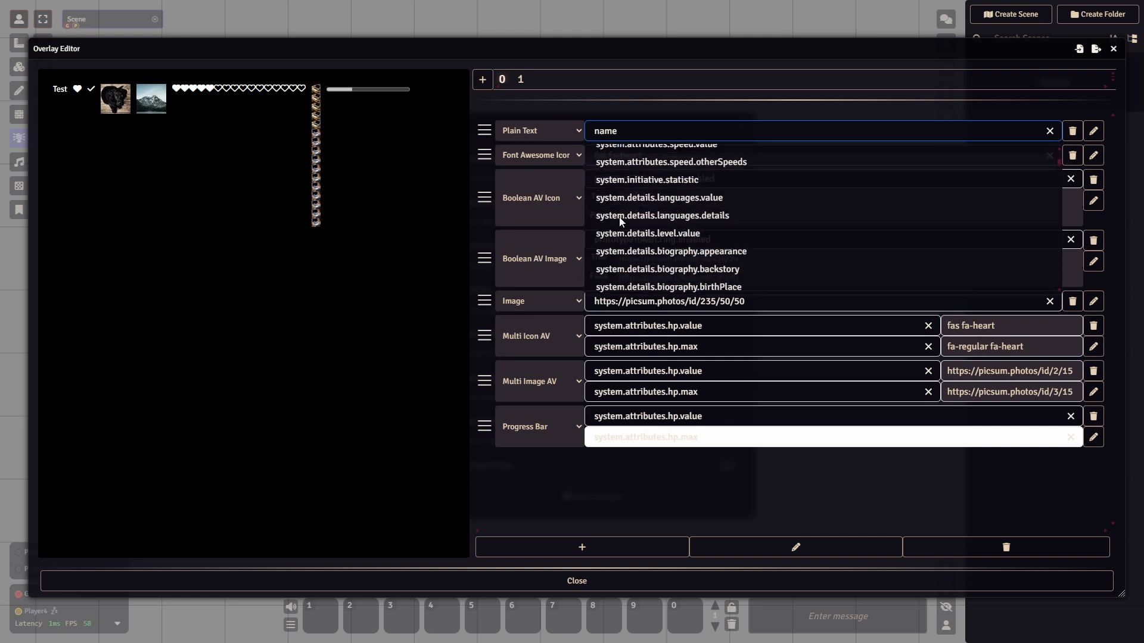
scroll(685, 238, up, 8)
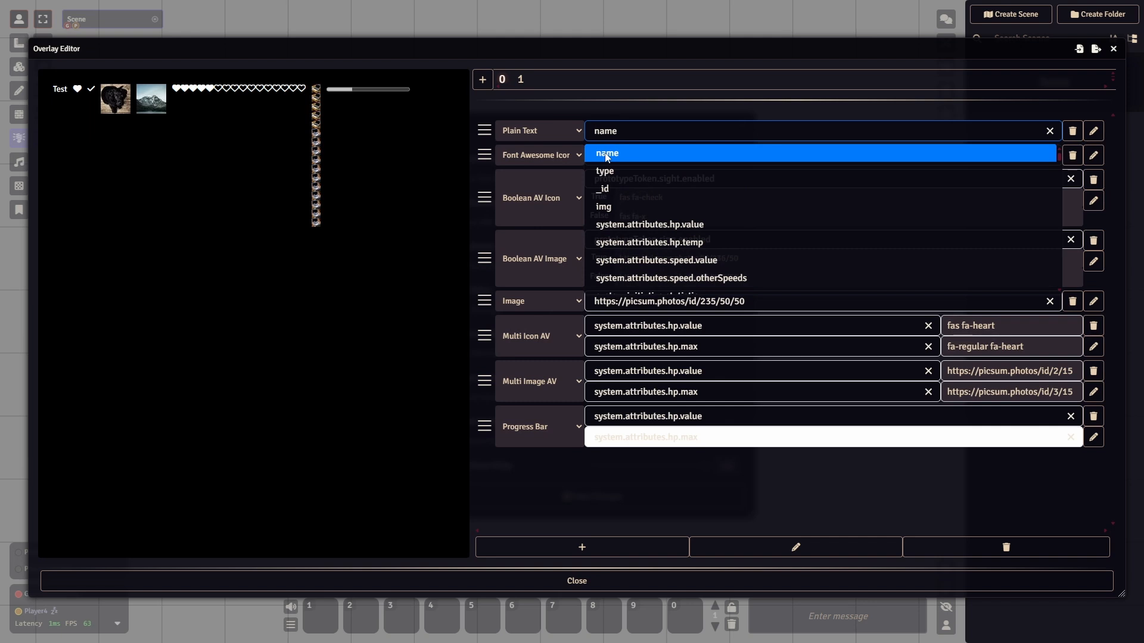
- Replace the Plain Text component's value with the literal text "Name" in quotation marks
click(635, 133)
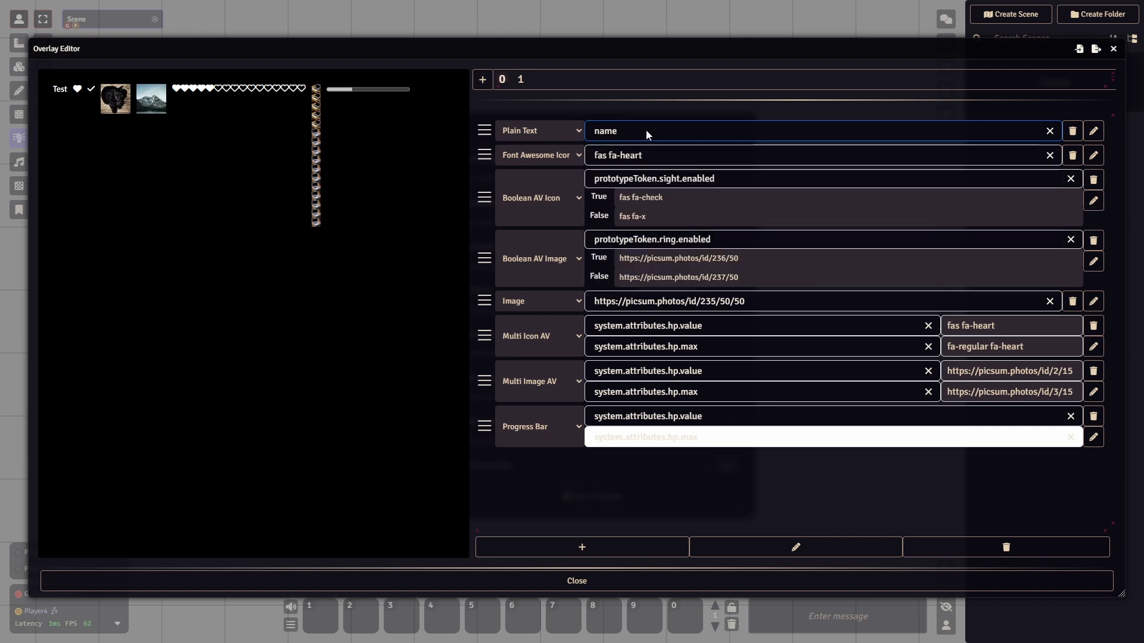
key(ctrl+a)
text(")
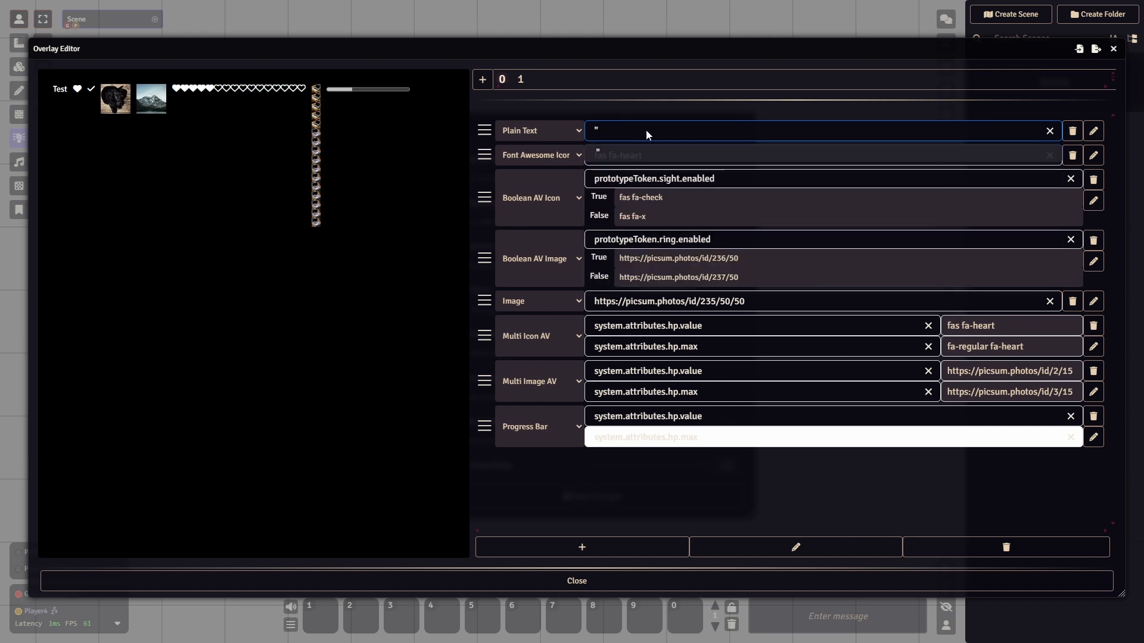
text(Name")
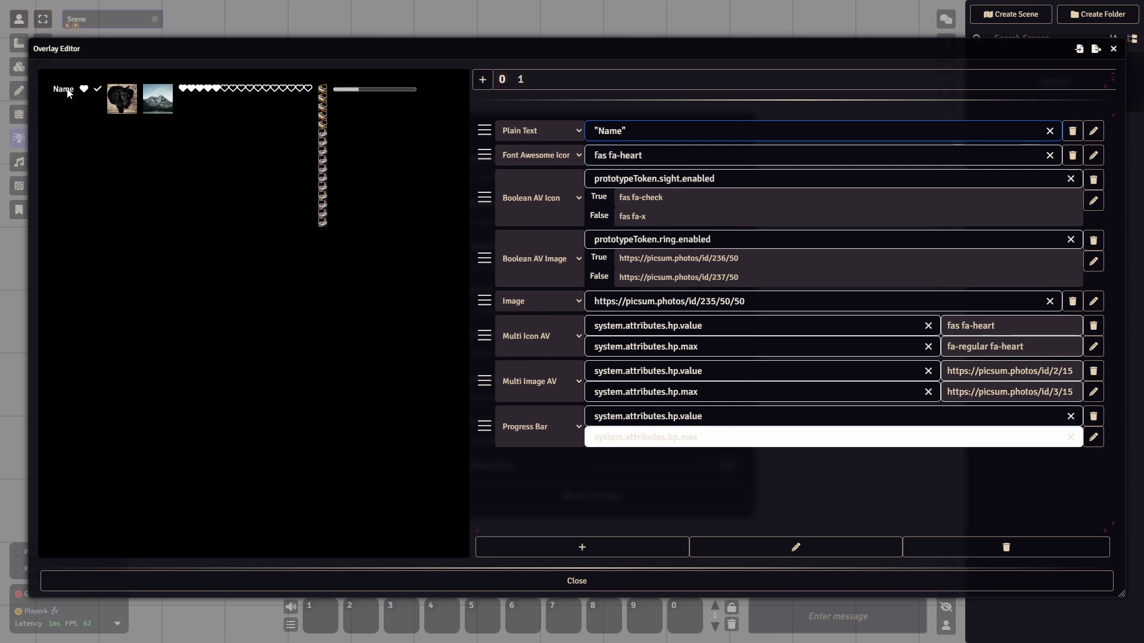
- Change the Plain Text component's value to the quoted literal "Hi youtube"
click(680, 131)
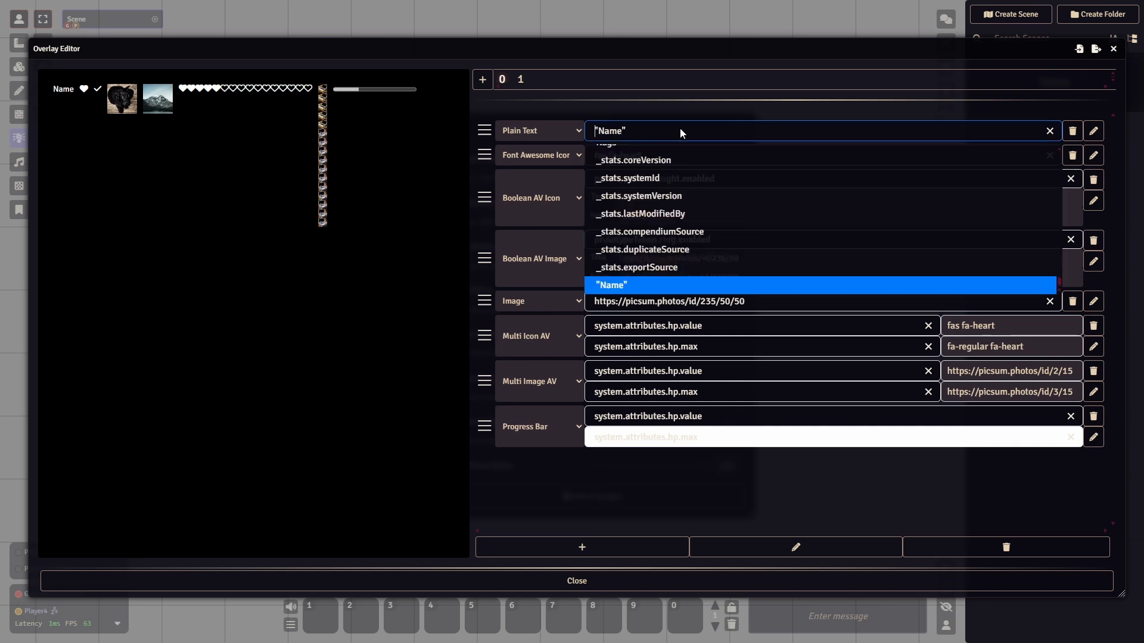
key(ctrl+a)
text("Hi youtube")
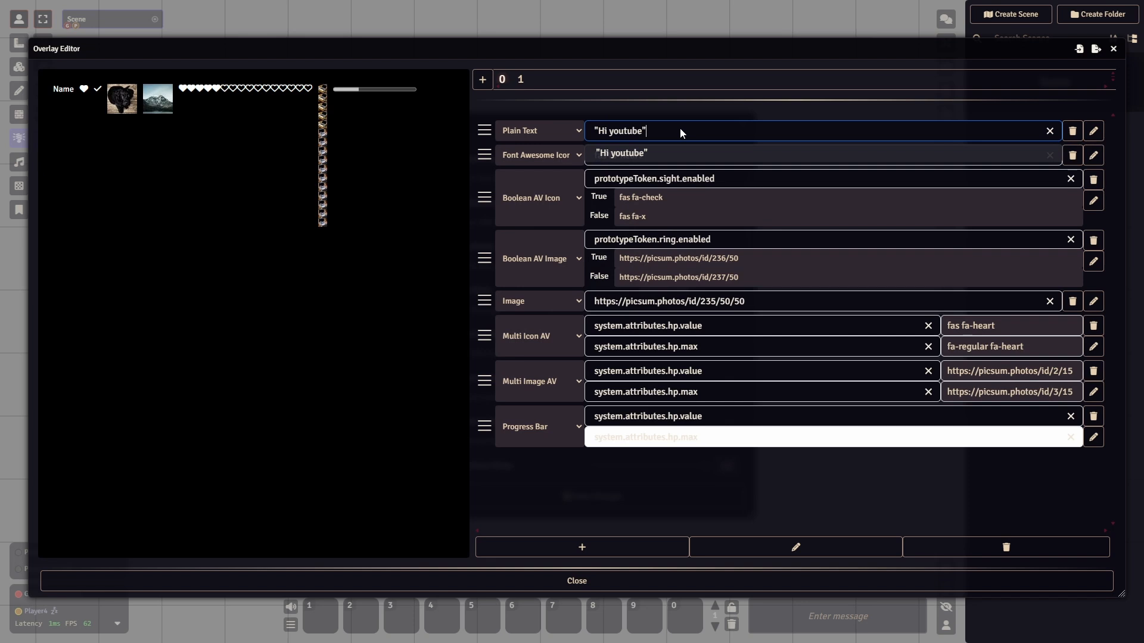
key(Return)
- Replace the Plain Text component's value with Hi youtube without quotation marks, clearing the old entry first
click(681, 129)
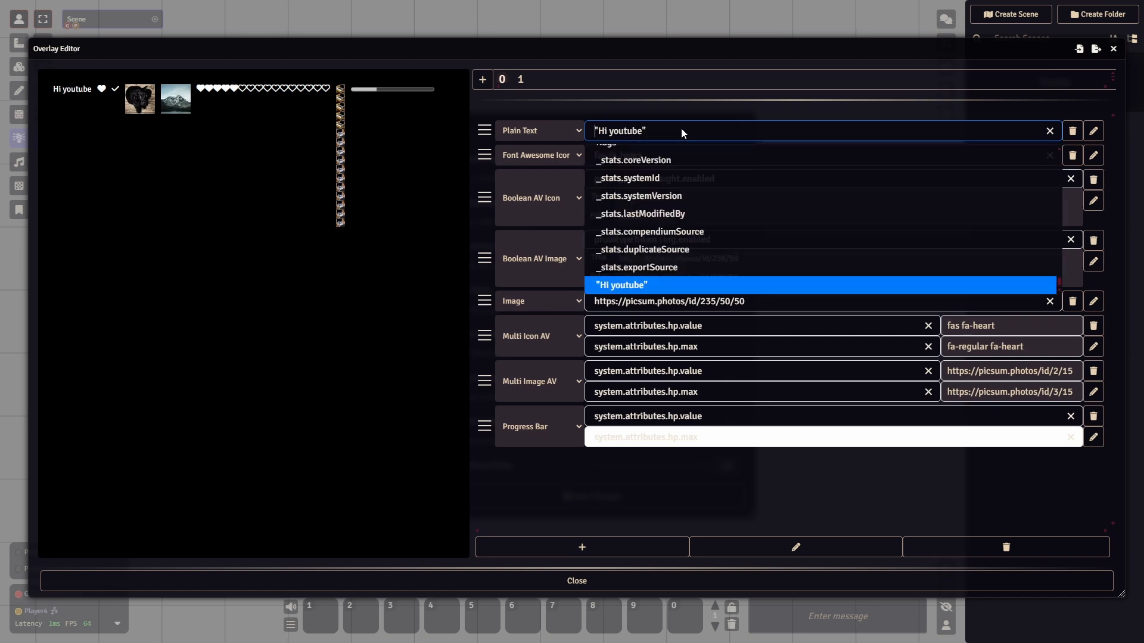
key(ctrl+a)
text(Hi youtube)
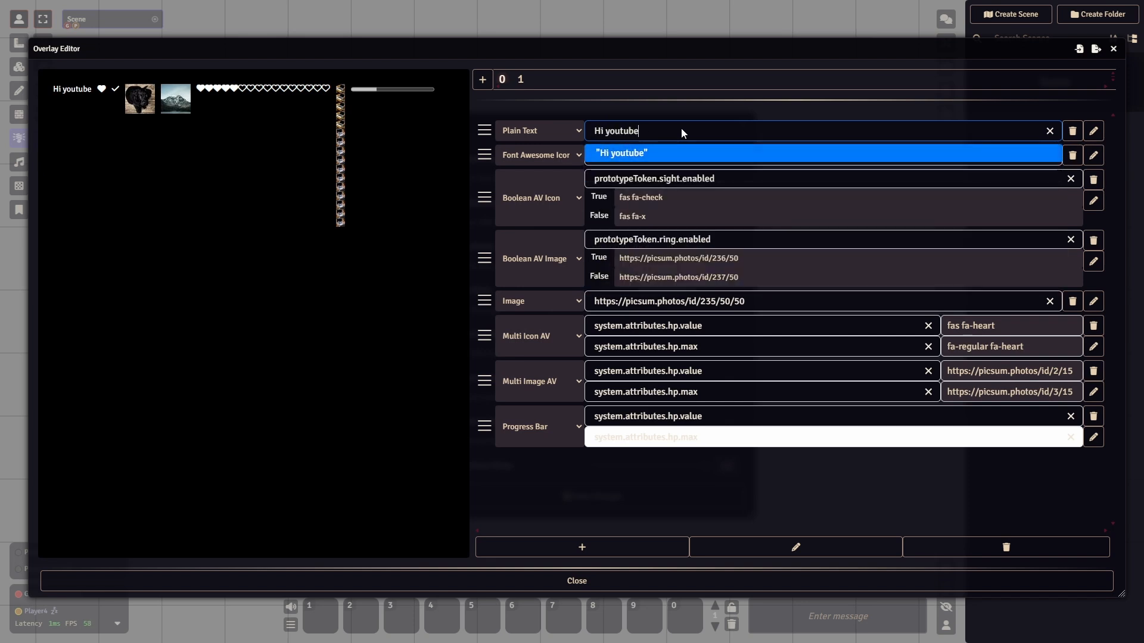
key(Return)
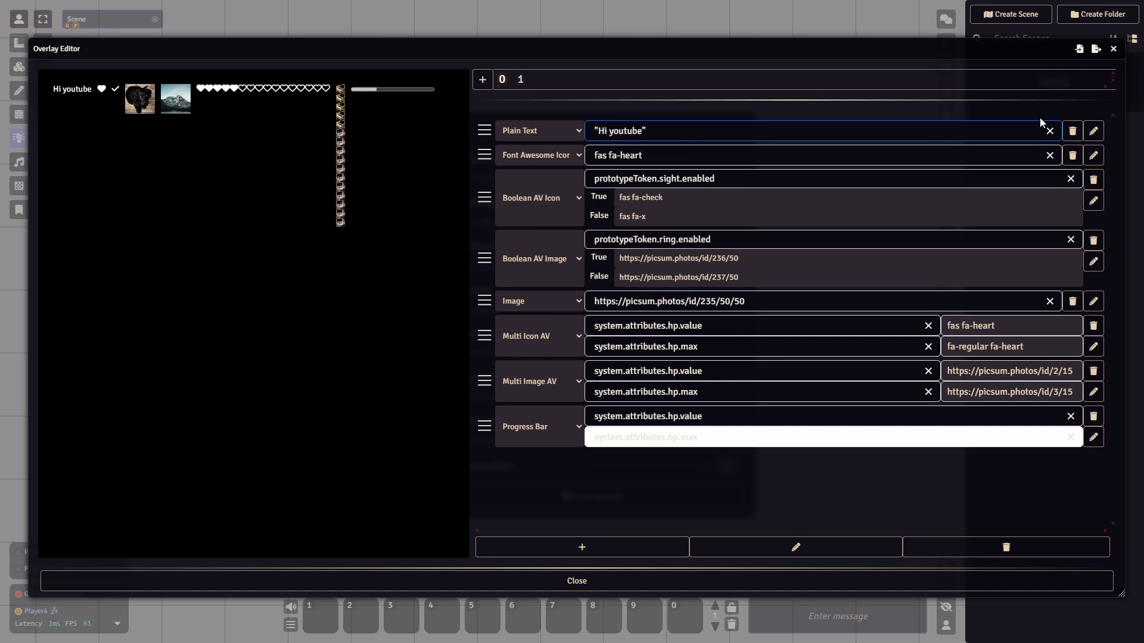
click(1049, 131)
click(1007, 133)
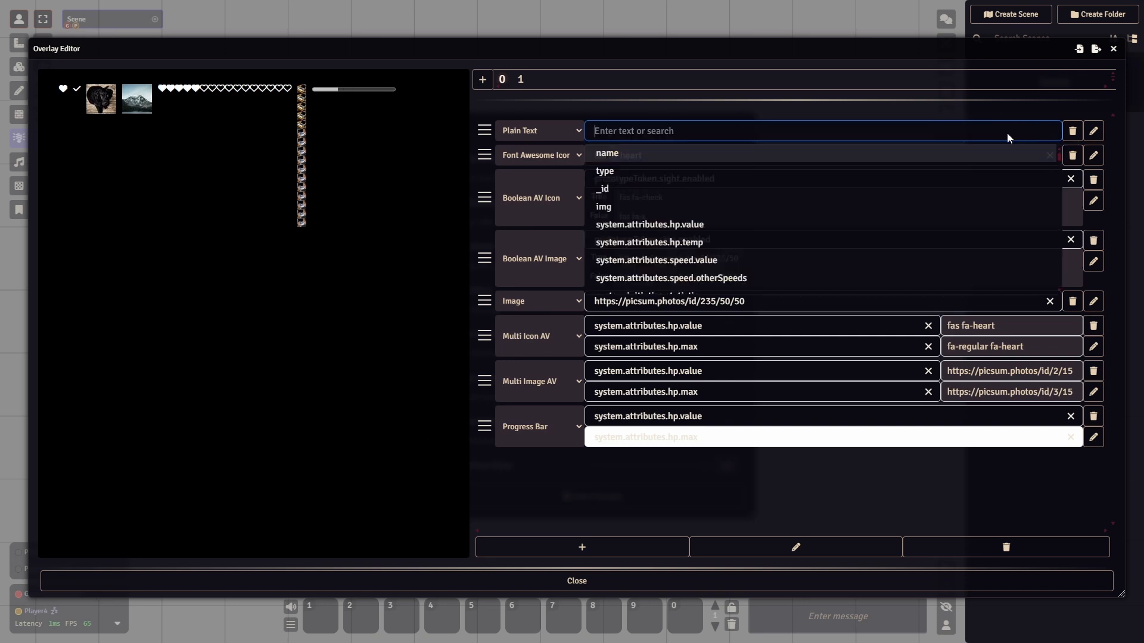
text(Hi)
key(BackSpace)
text(tube)
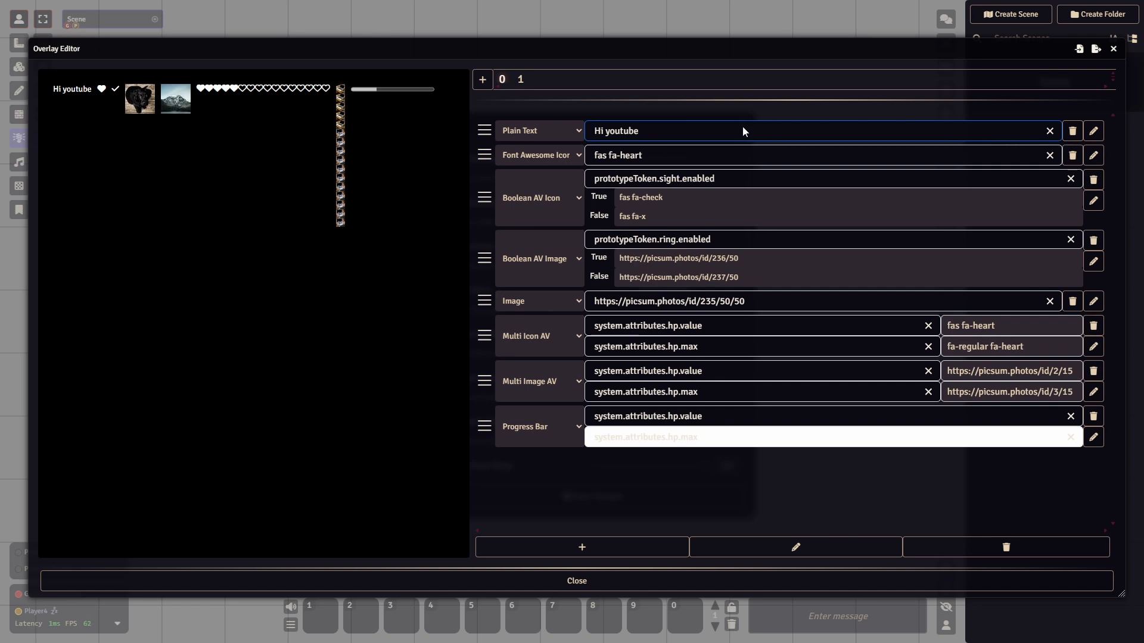
- Clear the Plain Text component and enter the escaped-quote text "\"hi" as its value
click(1050, 131)
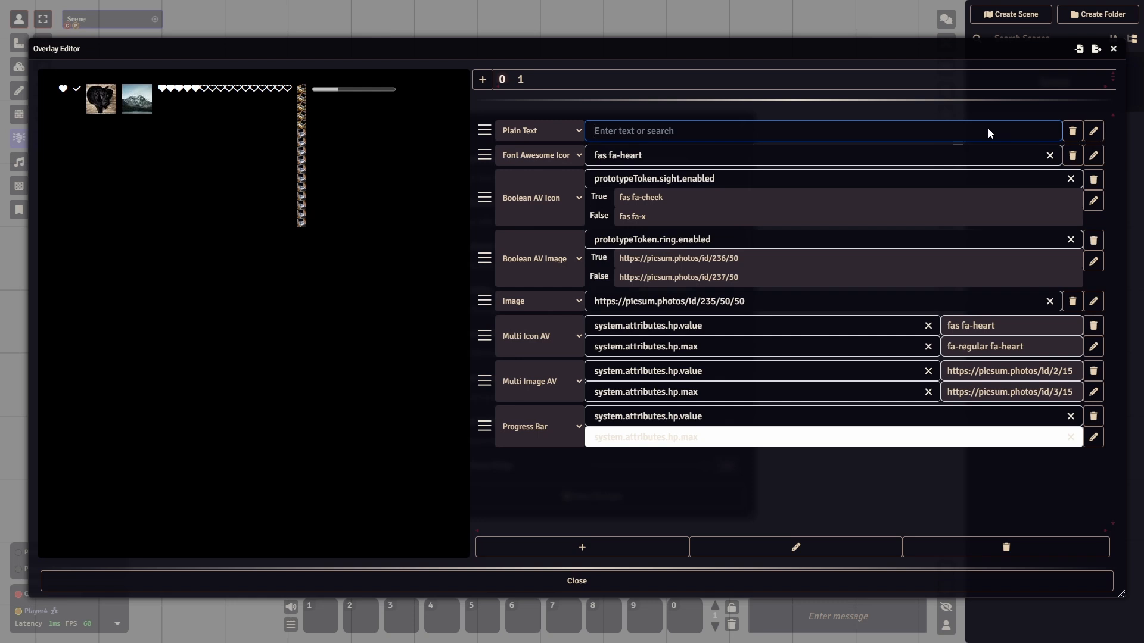
text(")
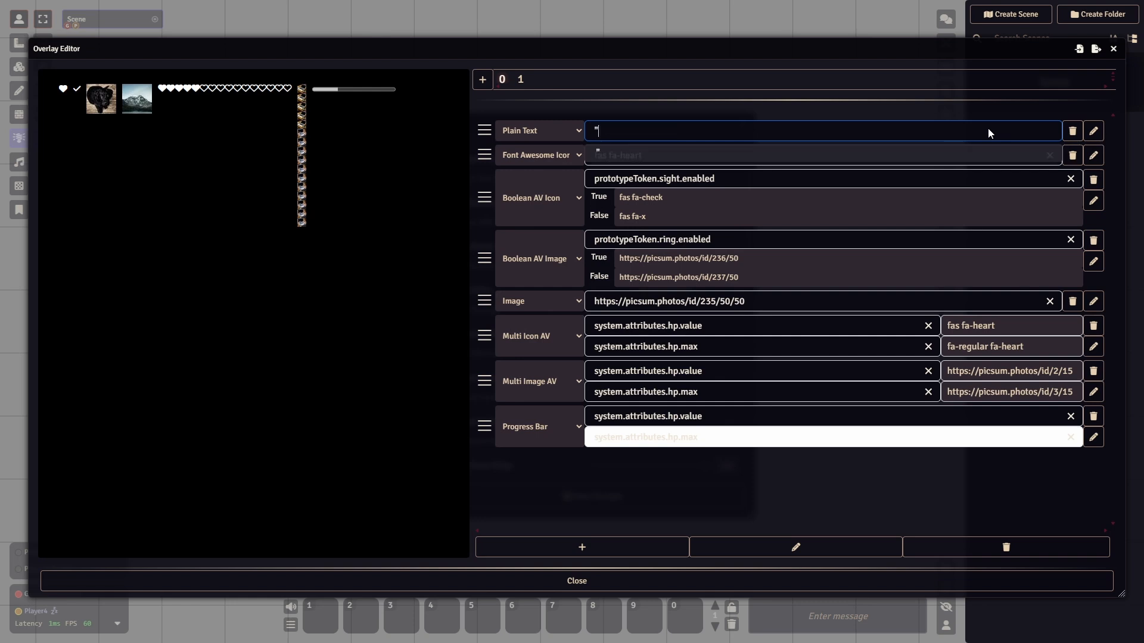
text(\"hi")
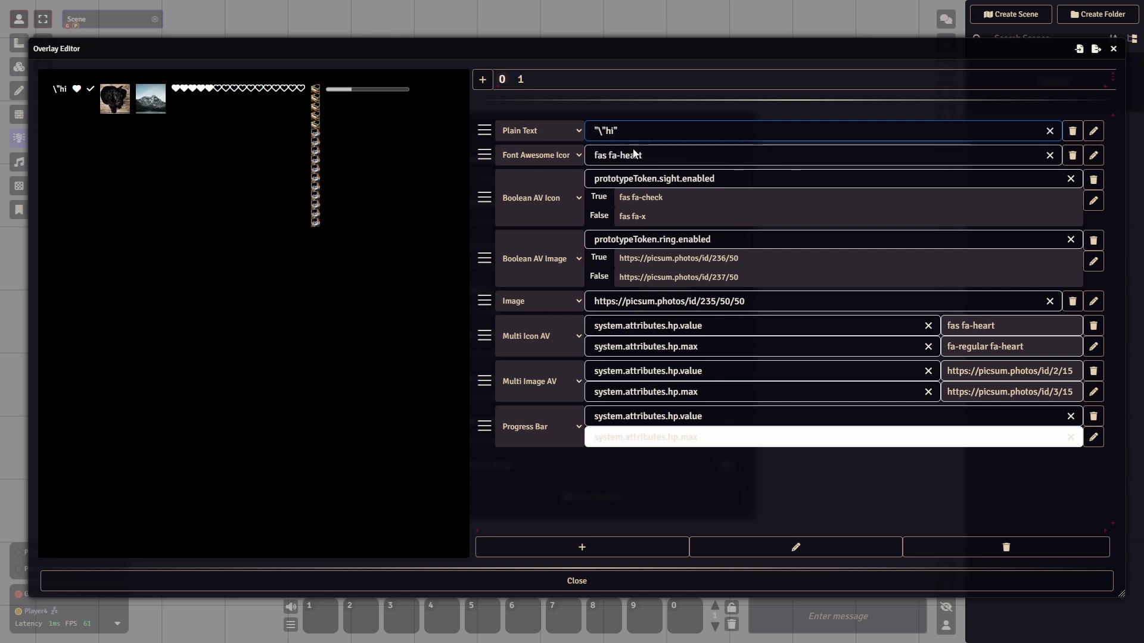
- Clear the Plain Text component's value and set it back to the name attribute
click(605, 136)
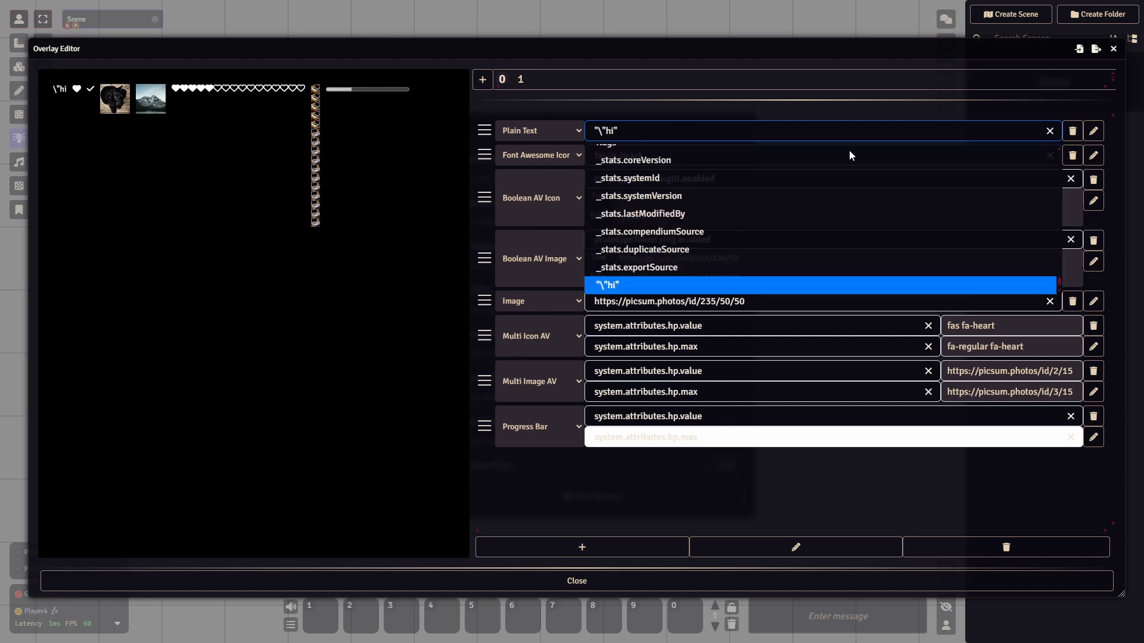
click(1050, 131)
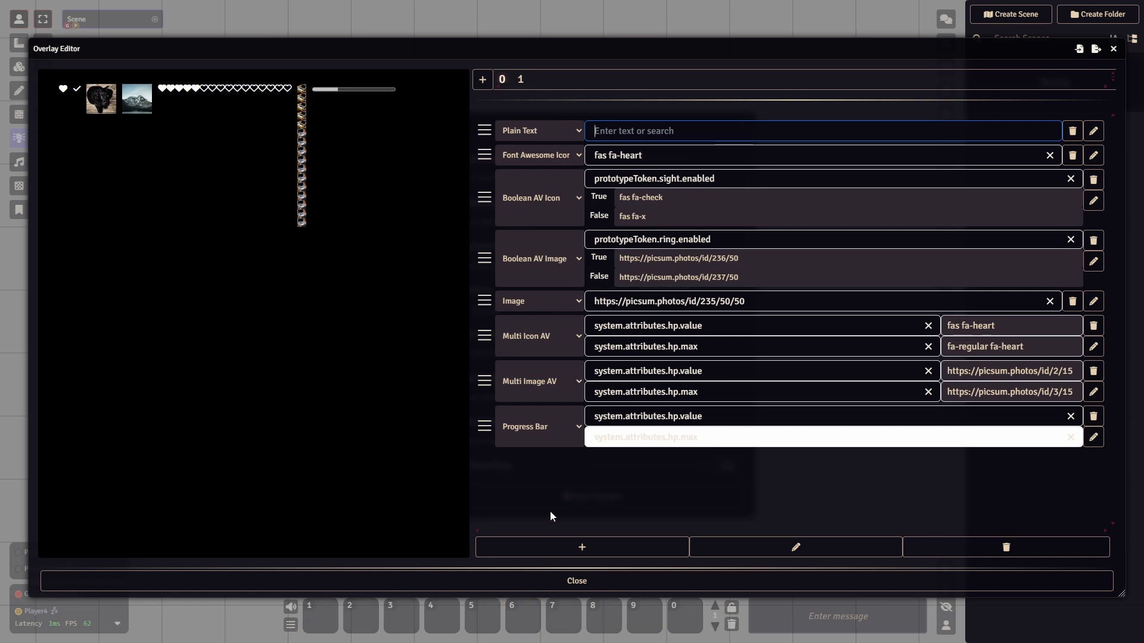
text(name)
key(Return)
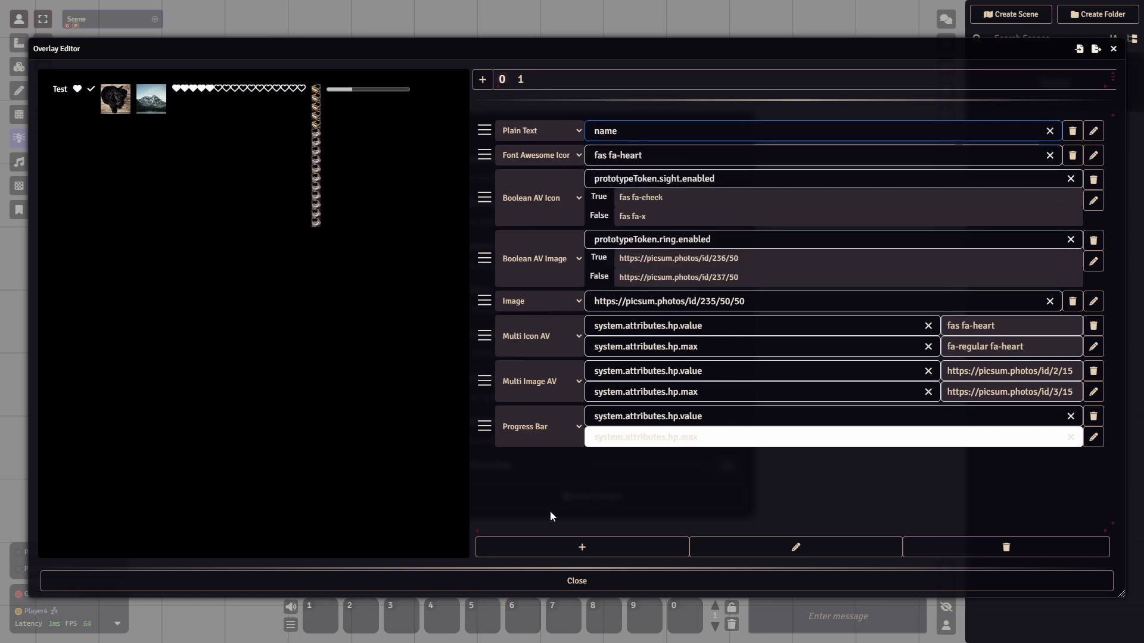
- Examine the component types offered for the Font Awesome Icon component, and reposition the Overlay Editor window slightly
click(544, 157)
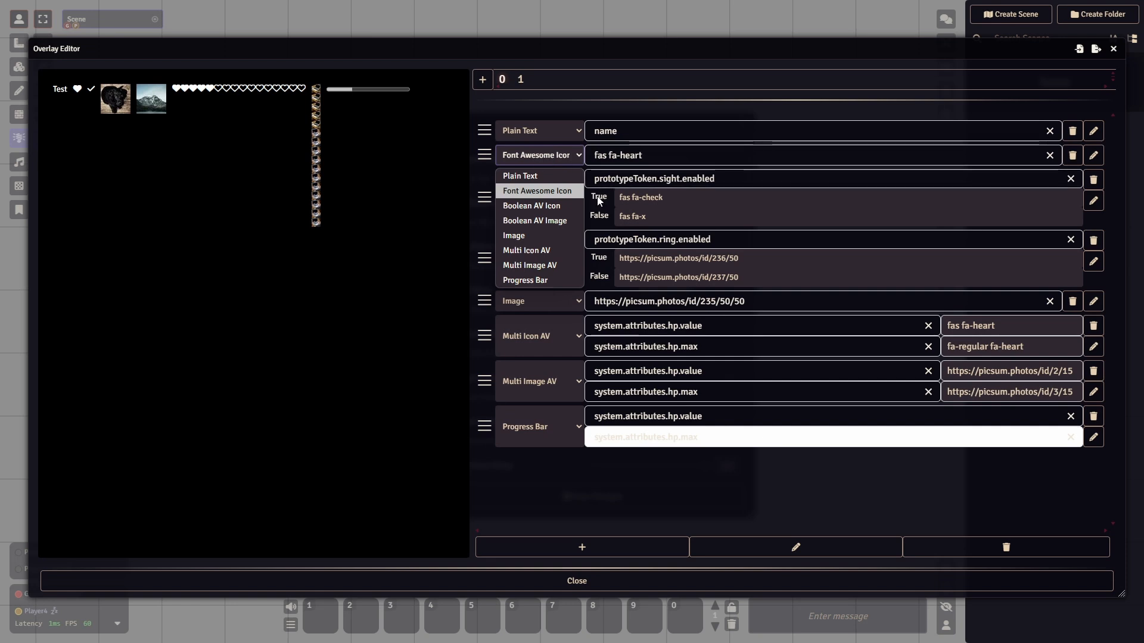
key(Escape)
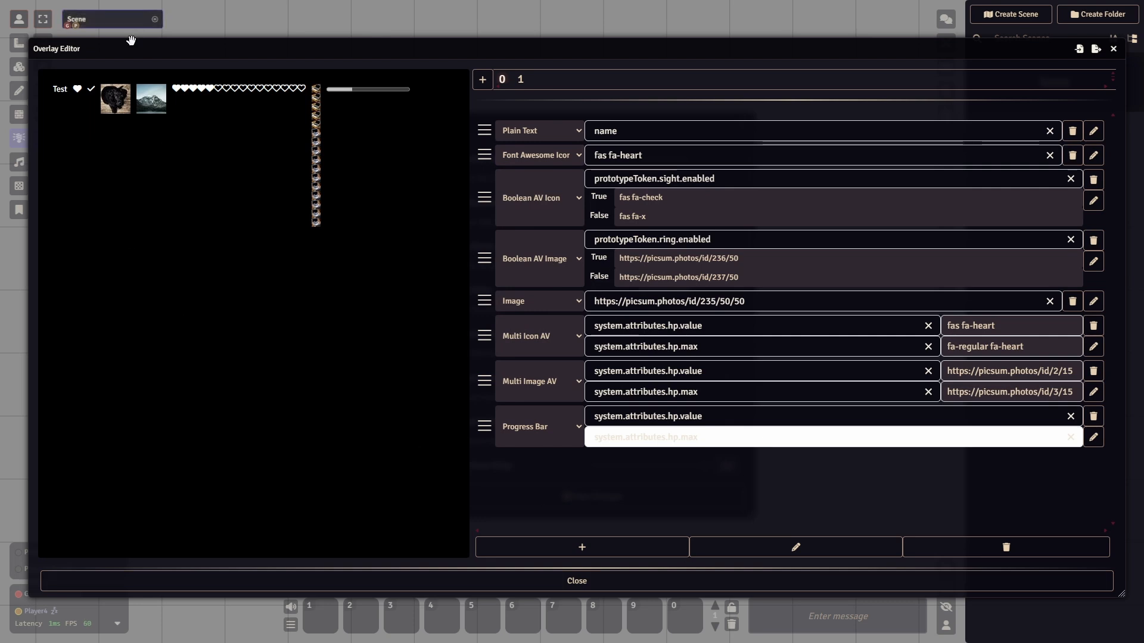
drag(131, 40, 149, 43)
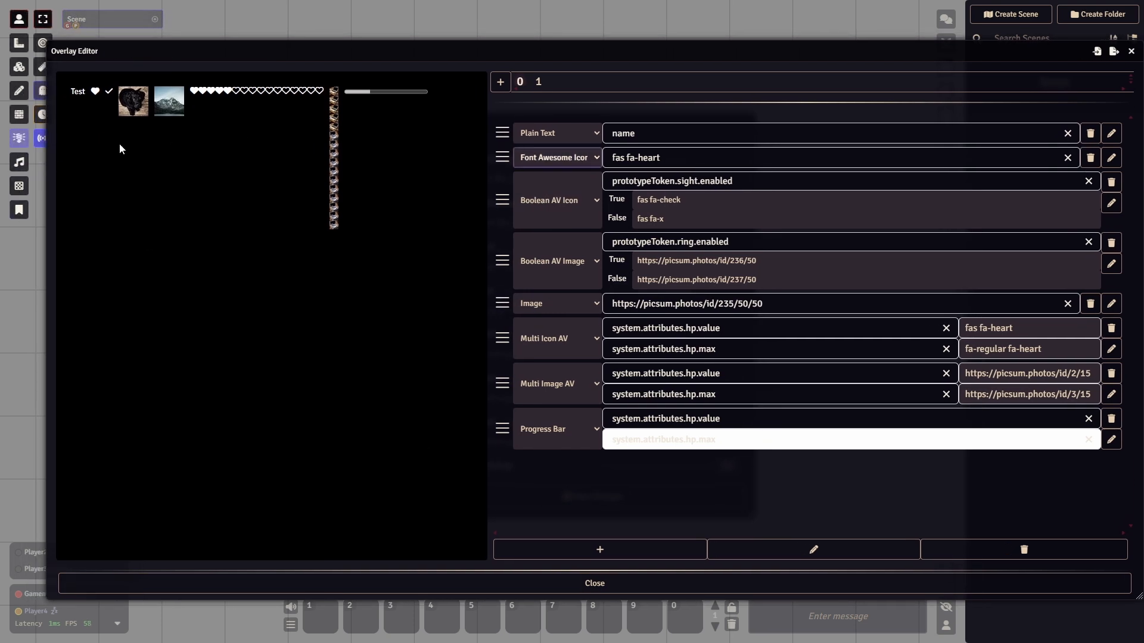
drag(599, 57, 577, 55)
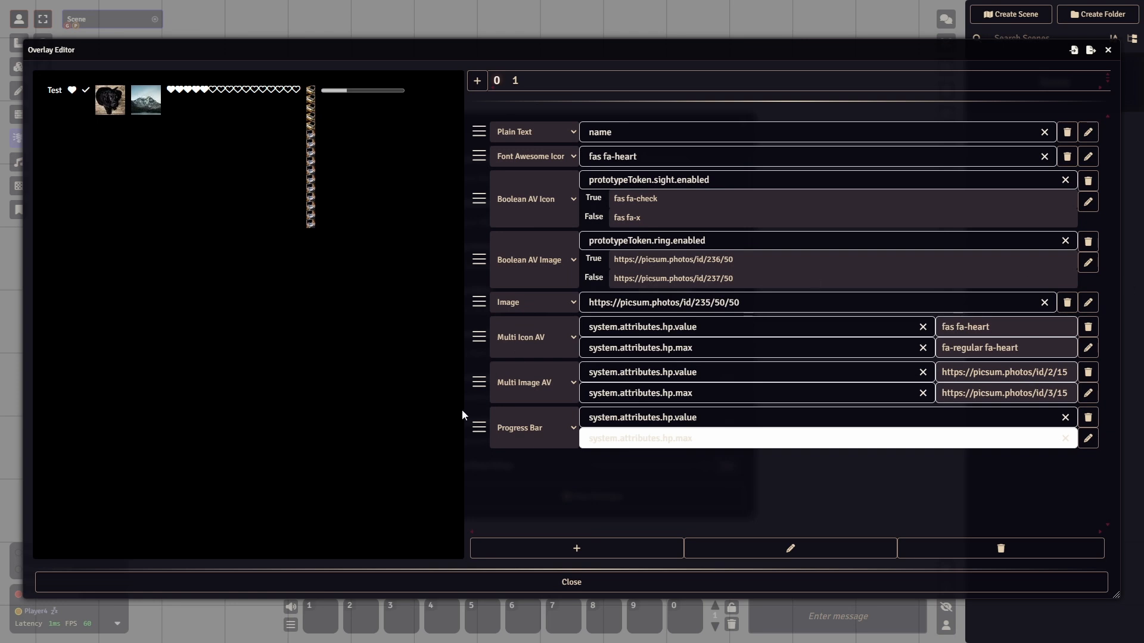
- Try the name attribute as the Font Awesome Icon component's value and set it back to fas fa-heart
click(591, 160)
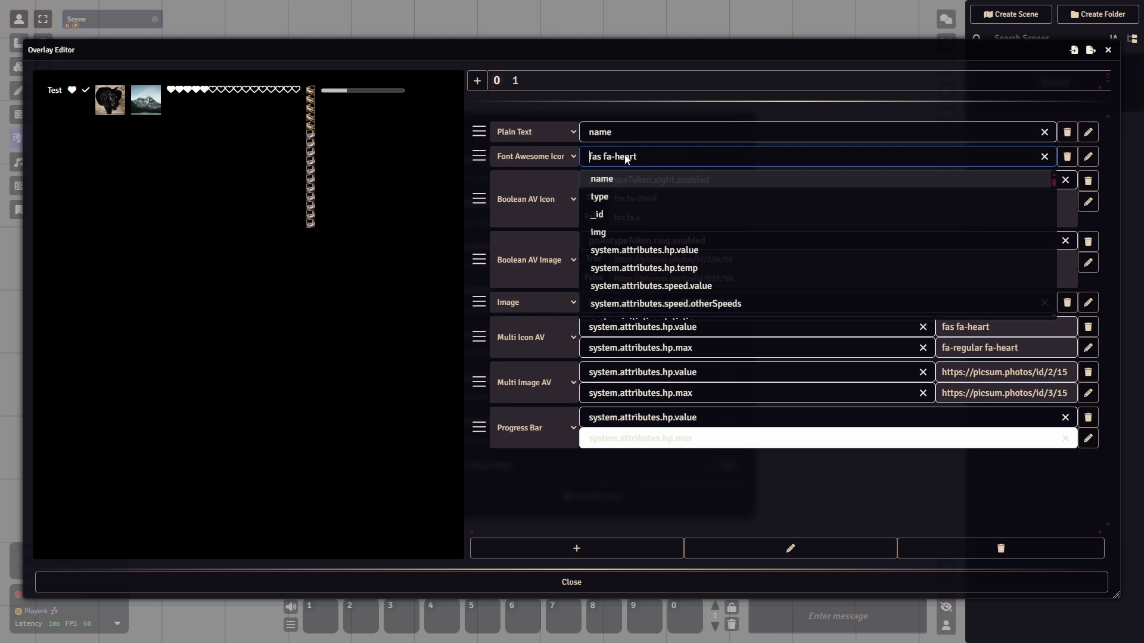
click(621, 182)
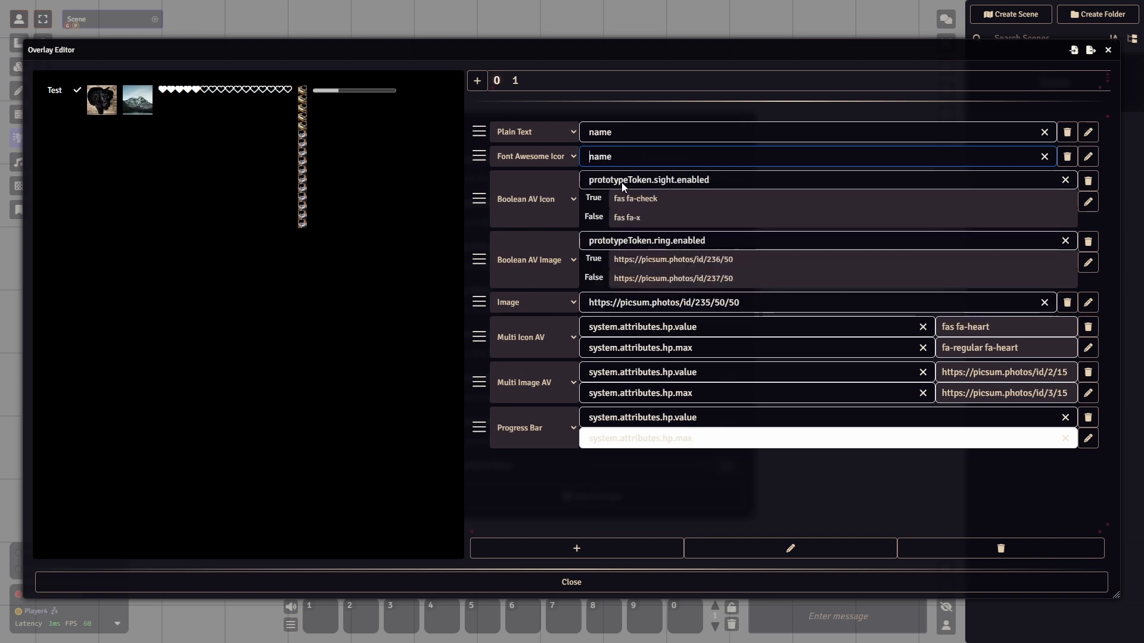
click(1044, 156)
click(1003, 160)
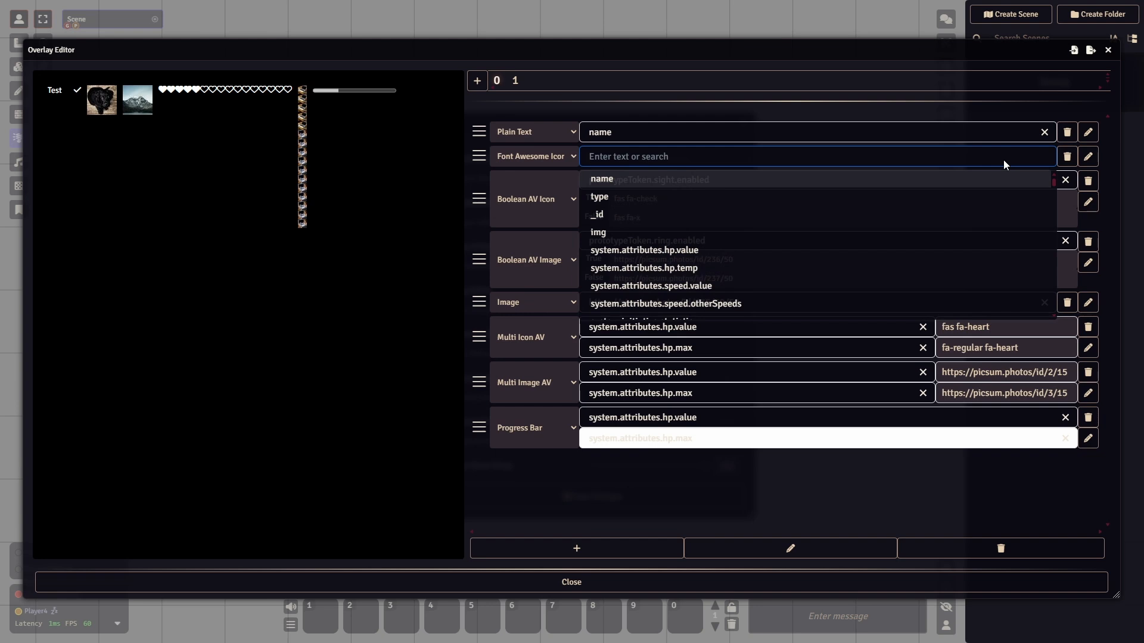
text(fas fa-heart)
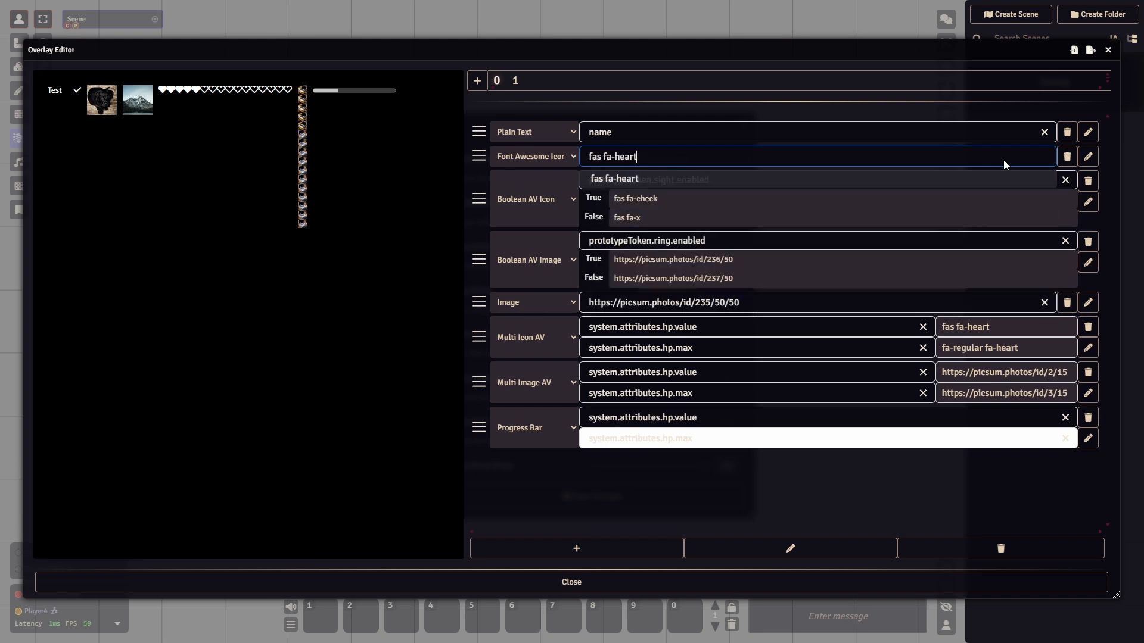
key(Return)
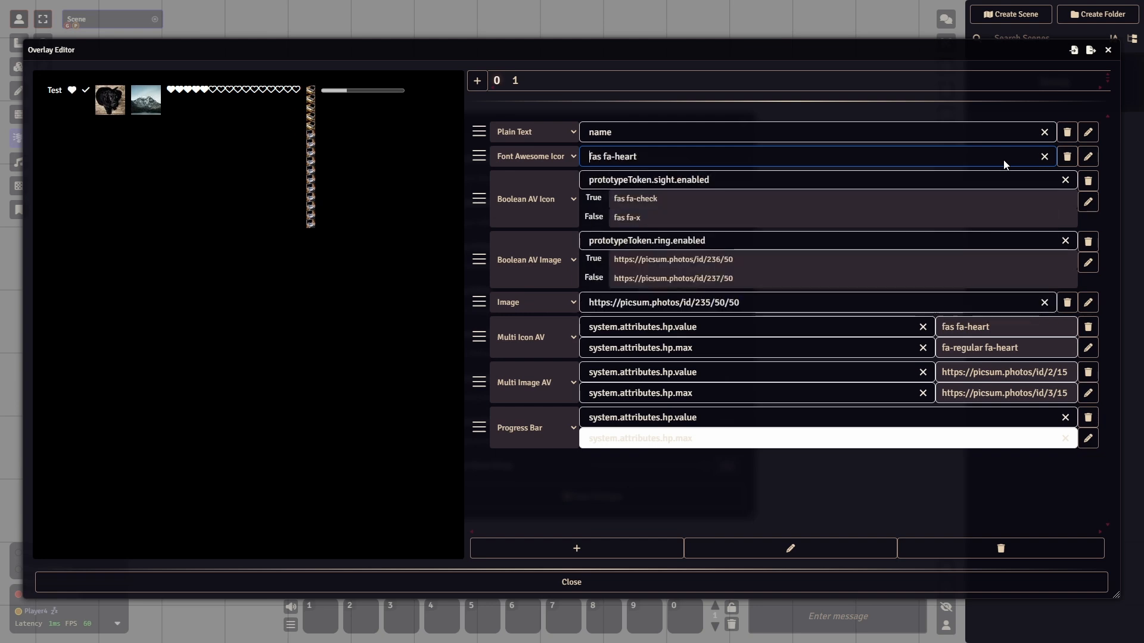
- Examine the Boolean AV Icon component's attribute choices and its True and False icon values
click(781, 483)
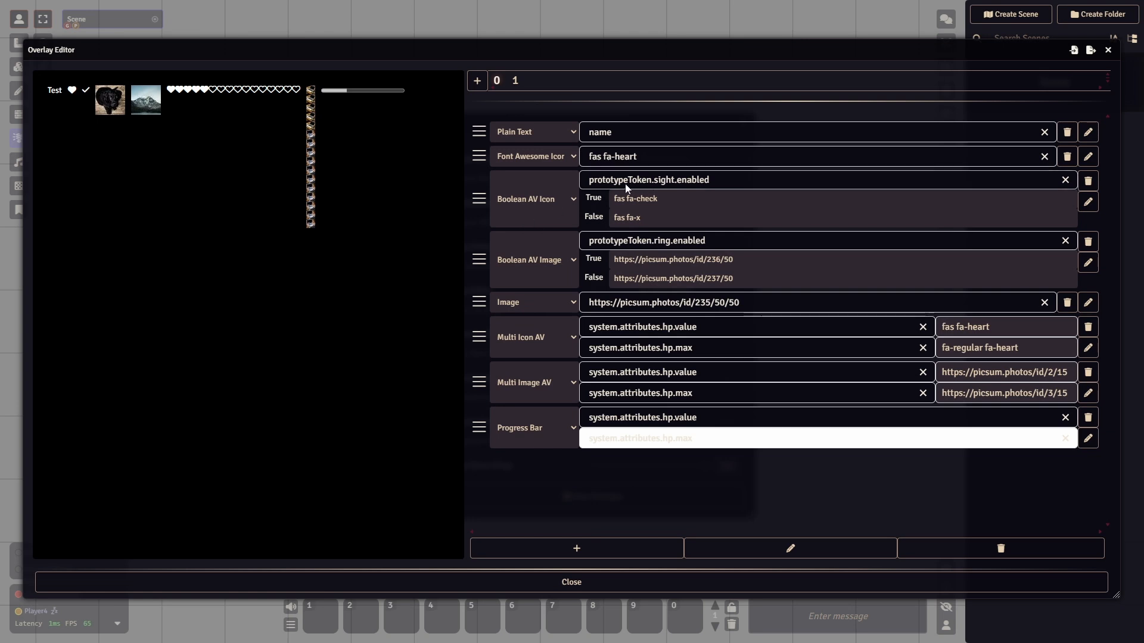
click(592, 184)
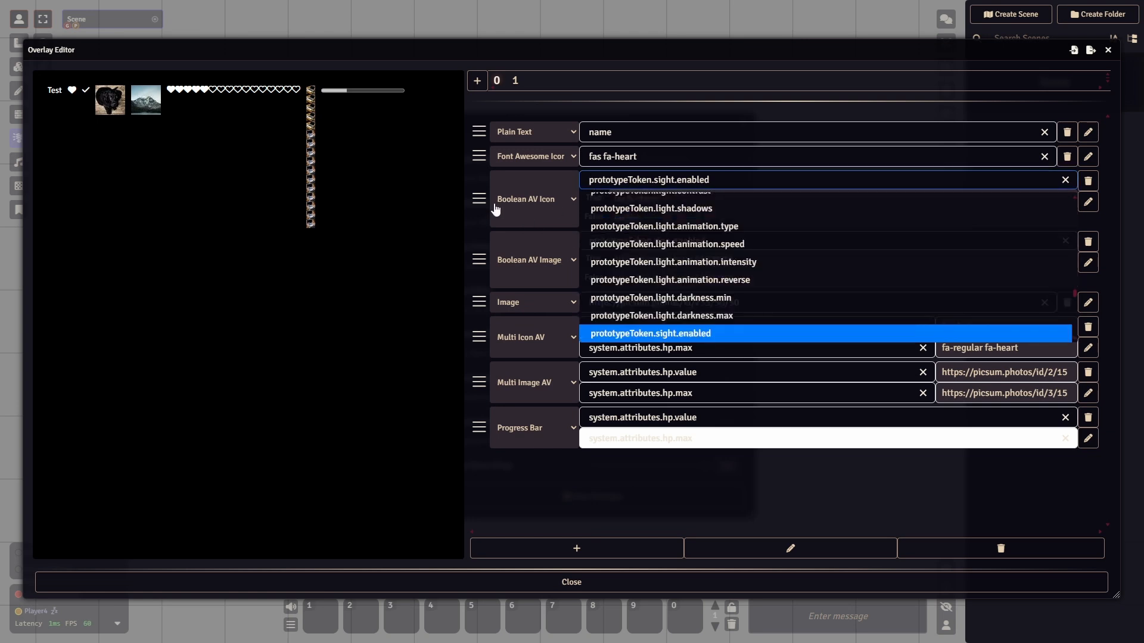
click(608, 522)
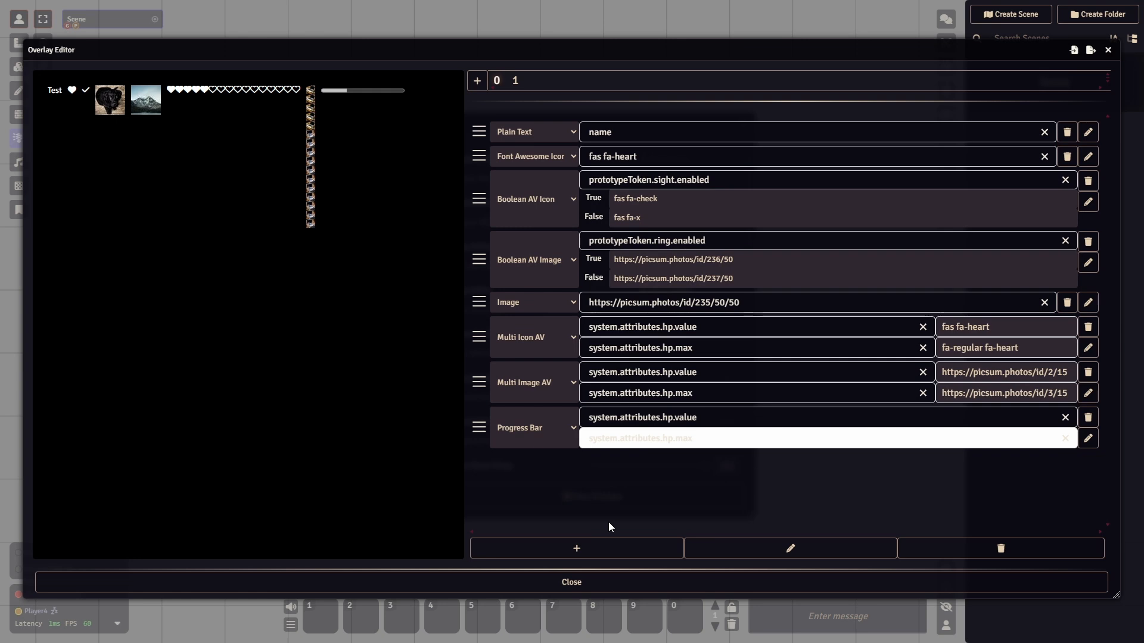
click(667, 199)
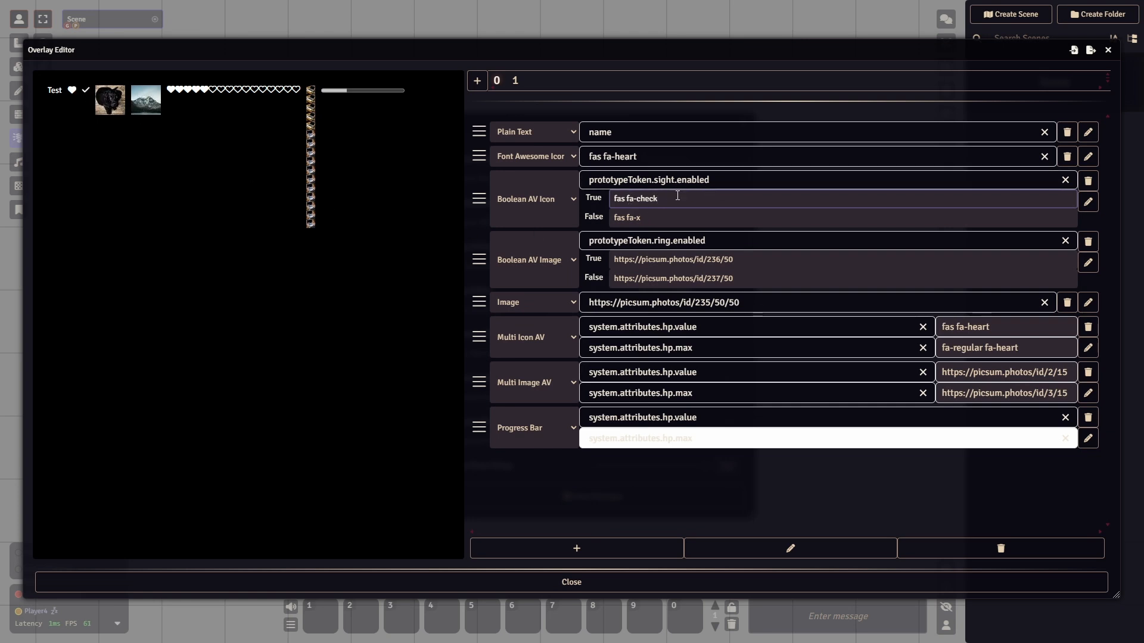
click(643, 218)
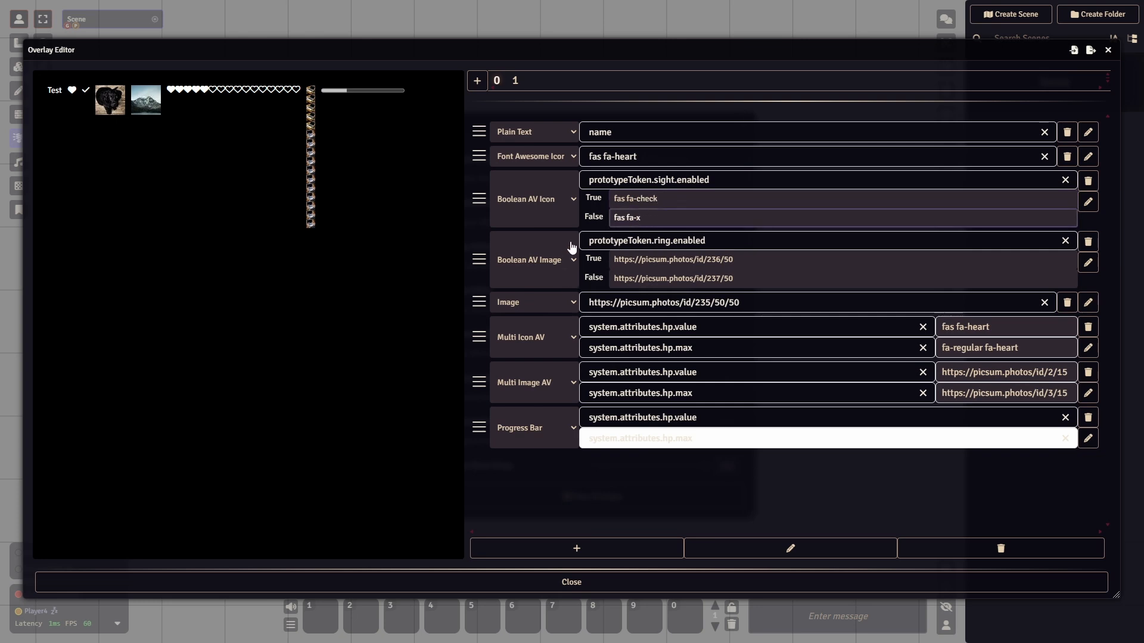
- Reposition and shrink the Overlay Editor window to uncover the sidebar, and open the Test actor's character sheet
drag(655, 56, 654, 100)
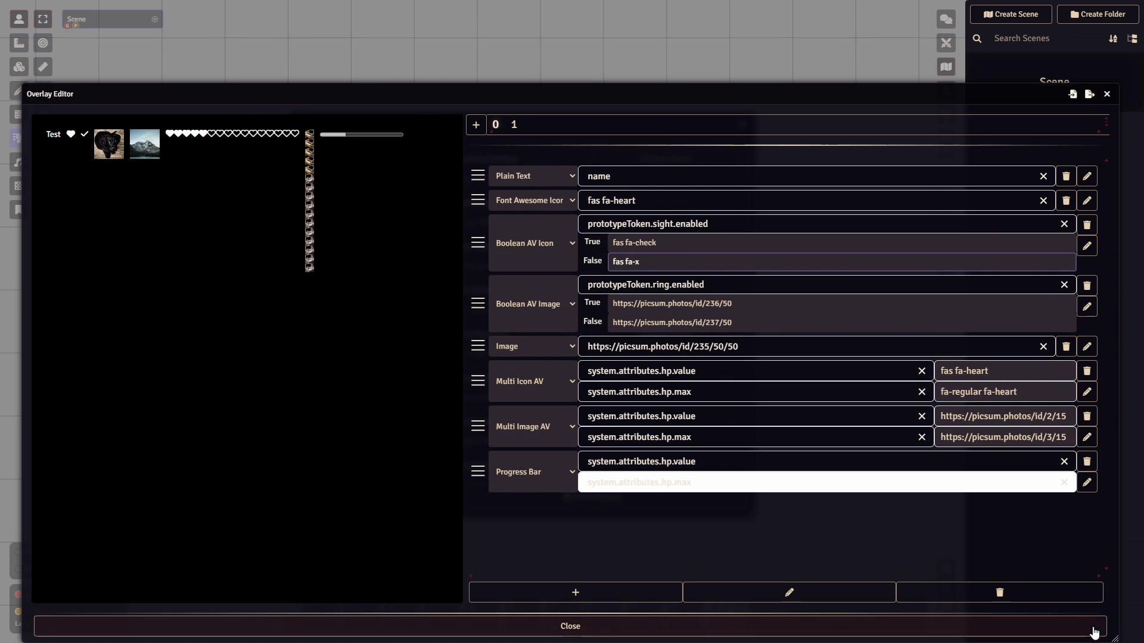
drag(899, 99, 924, 46)
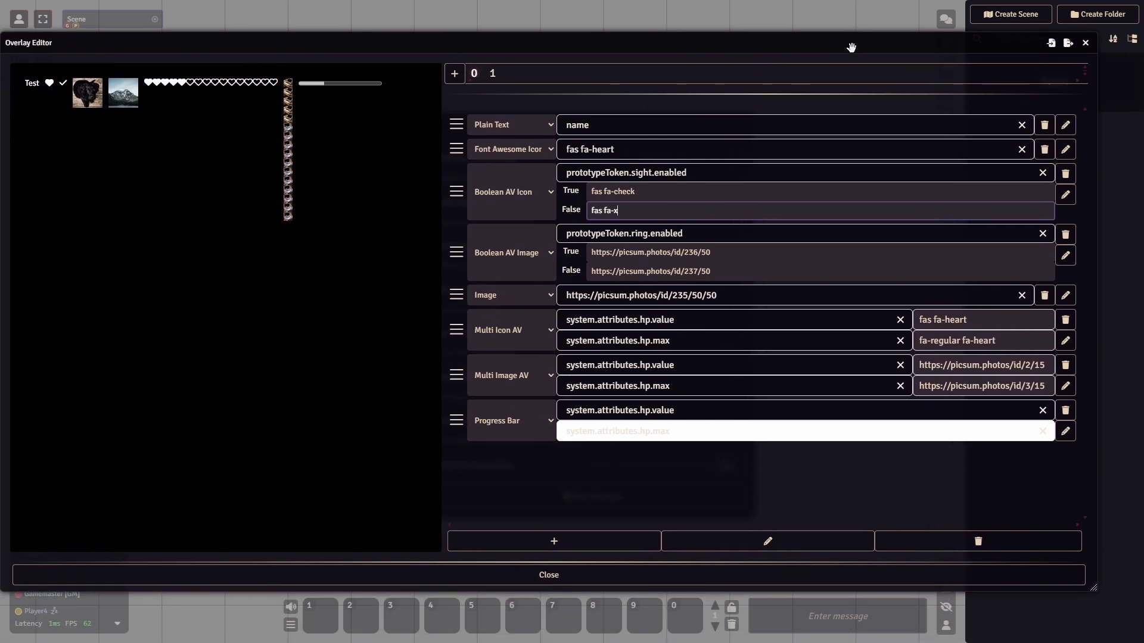
drag(1072, 591, 891, 565)
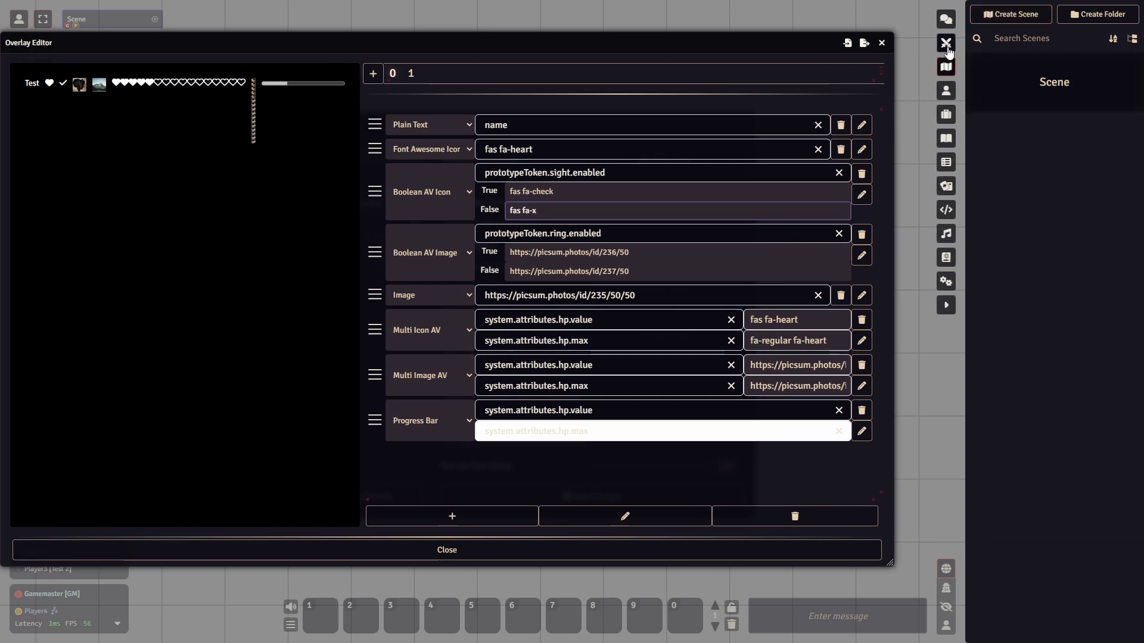
click(946, 90)
click(1014, 97)
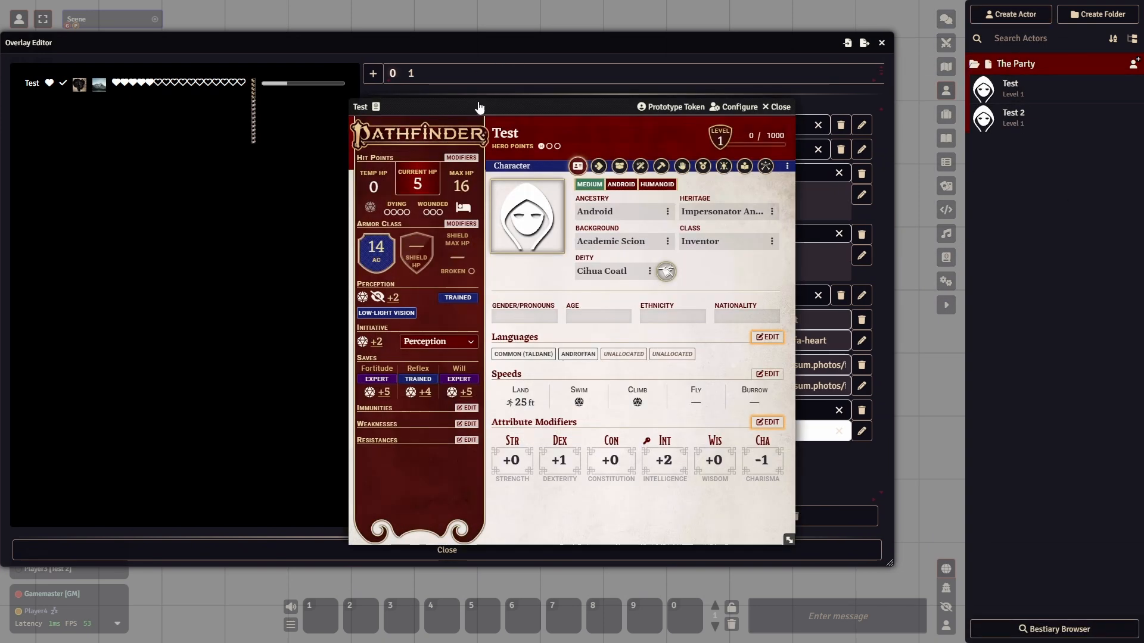
- Disable Vision Enabled in the Test actor's prototype token settings and update the token
drag(596, 122, 917, 134)
click(992, 134)
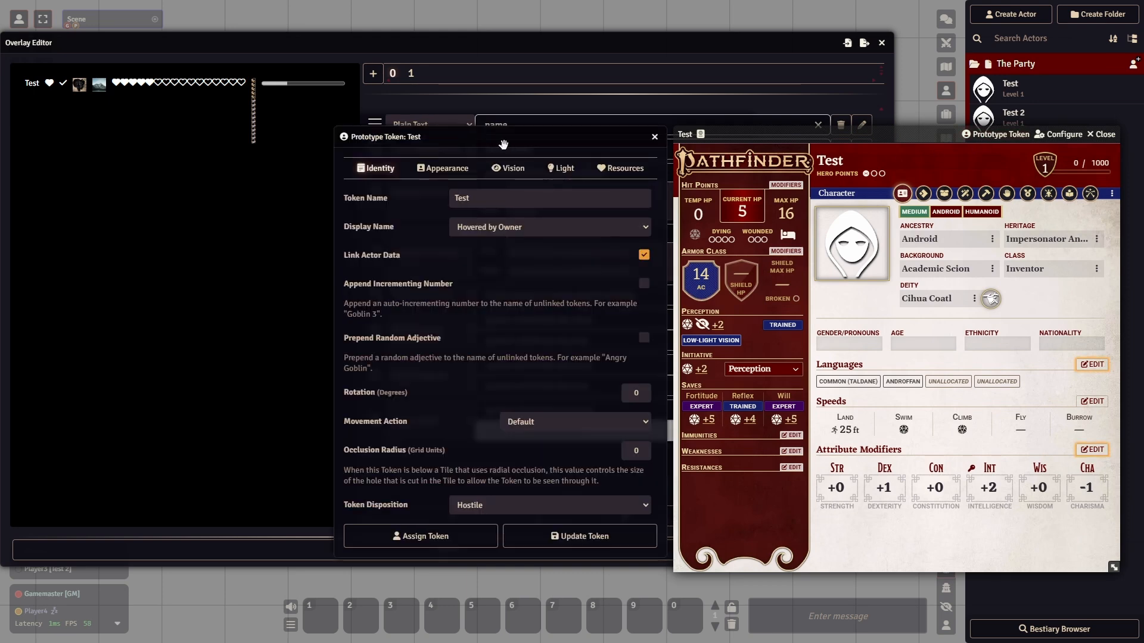
drag(501, 140, 978, 143)
click(1000, 173)
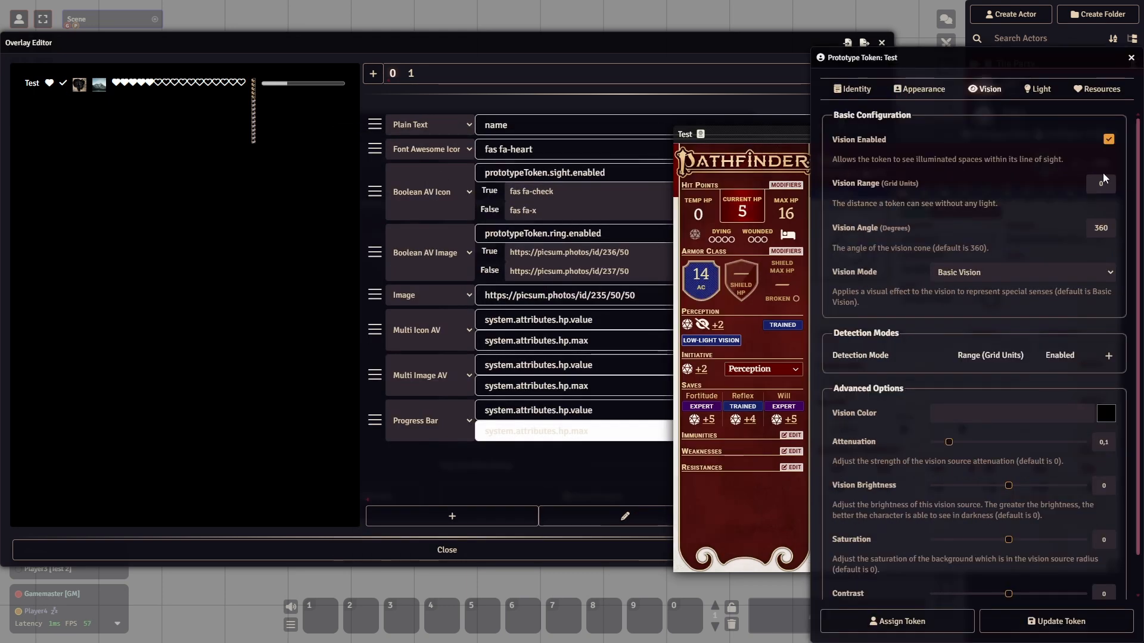
click(1107, 141)
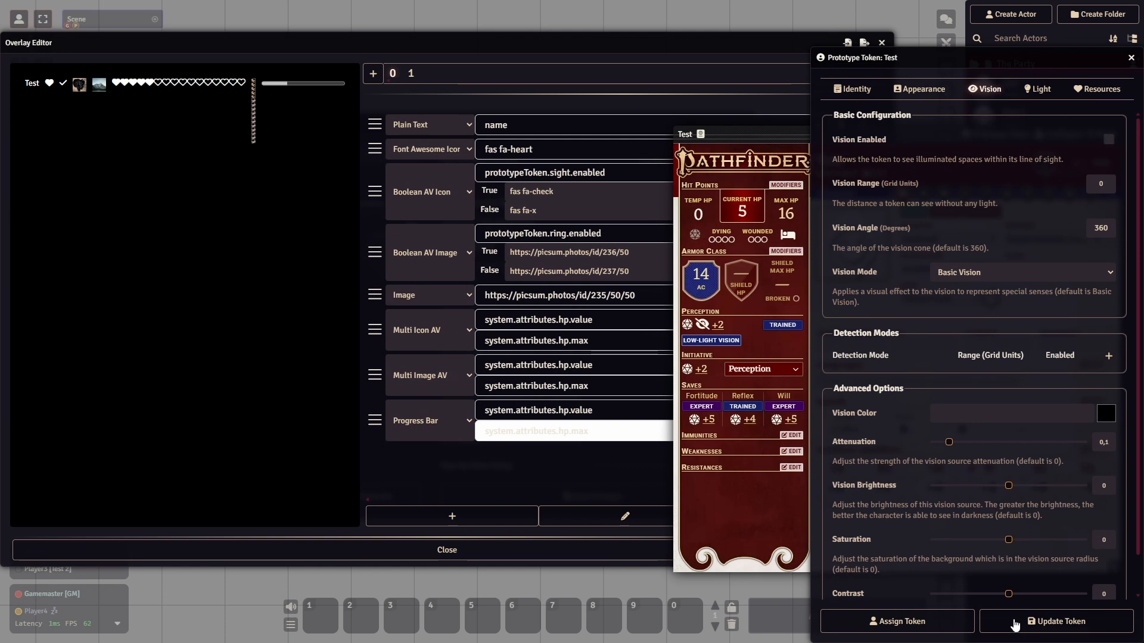
click(1041, 622)
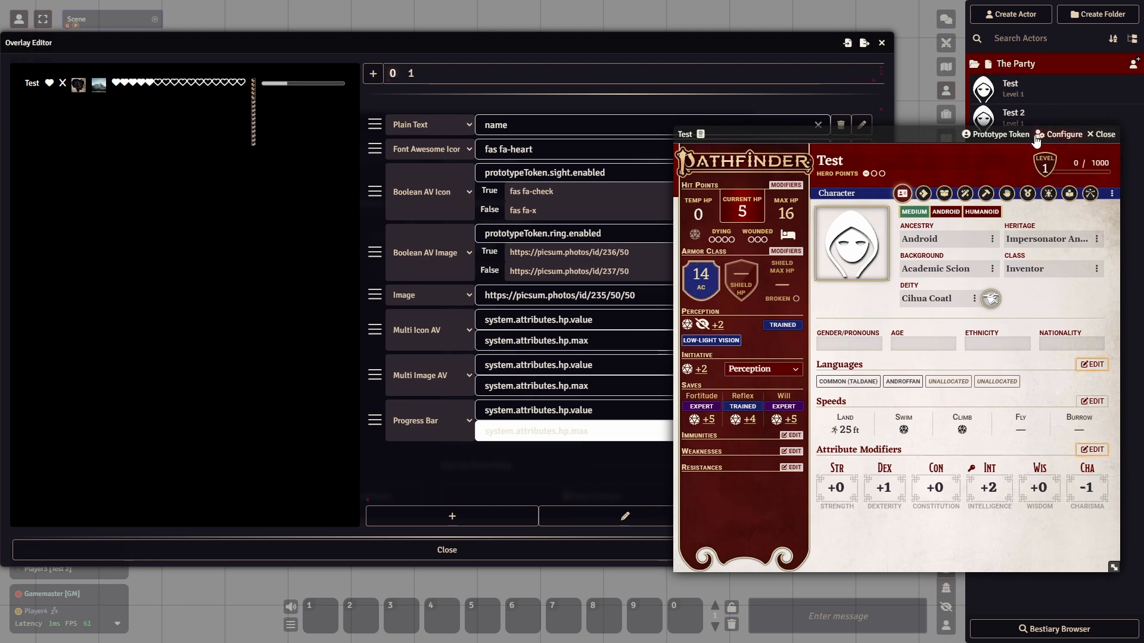
- Re-enable Vision Enabled in the Test actor's prototype token, update the token and close the character sheet
click(989, 135)
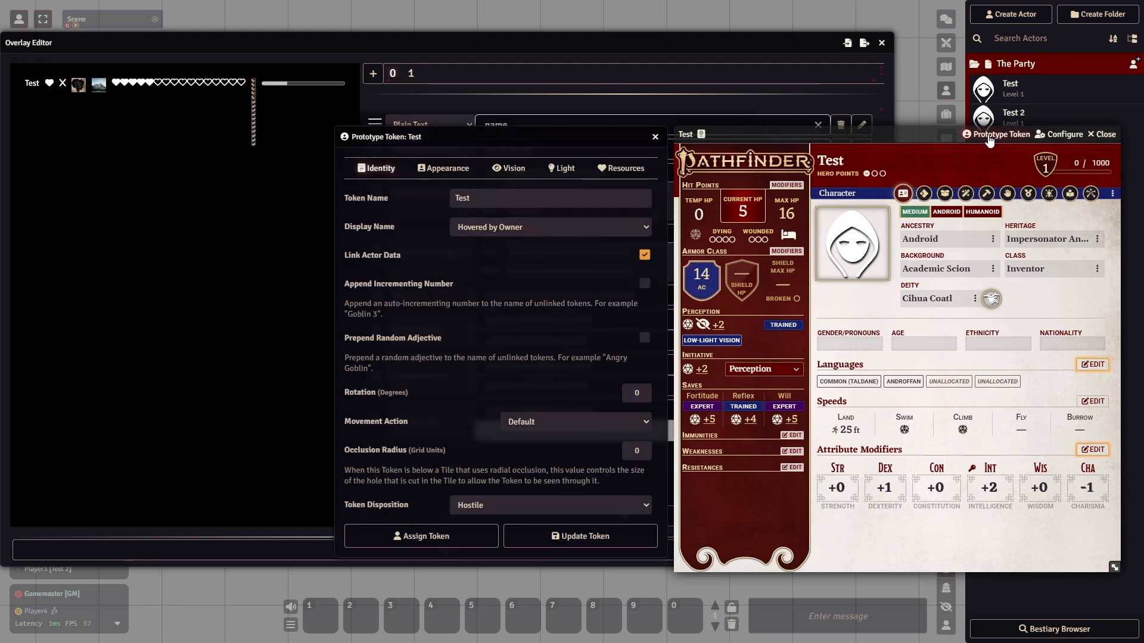
click(510, 172)
click(633, 138)
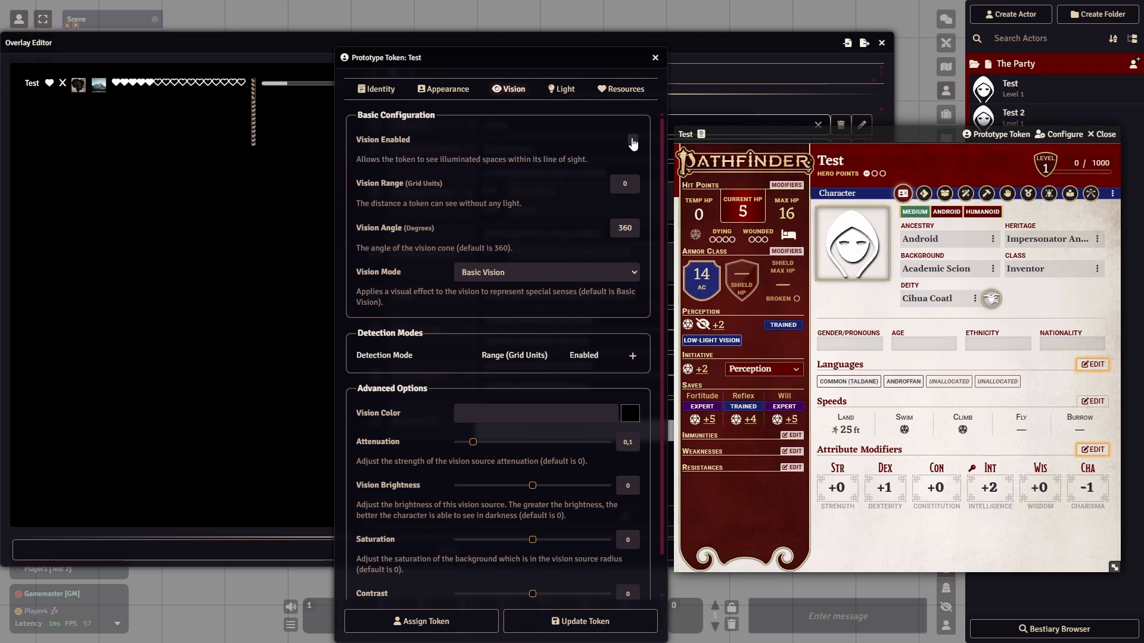
click(574, 622)
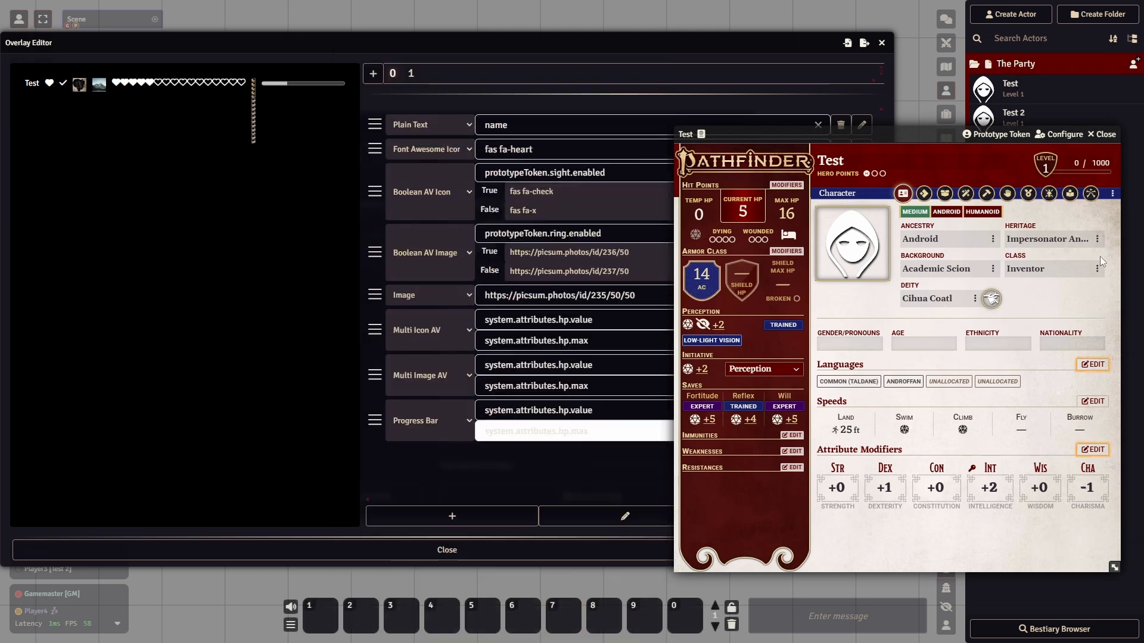
click(1104, 134)
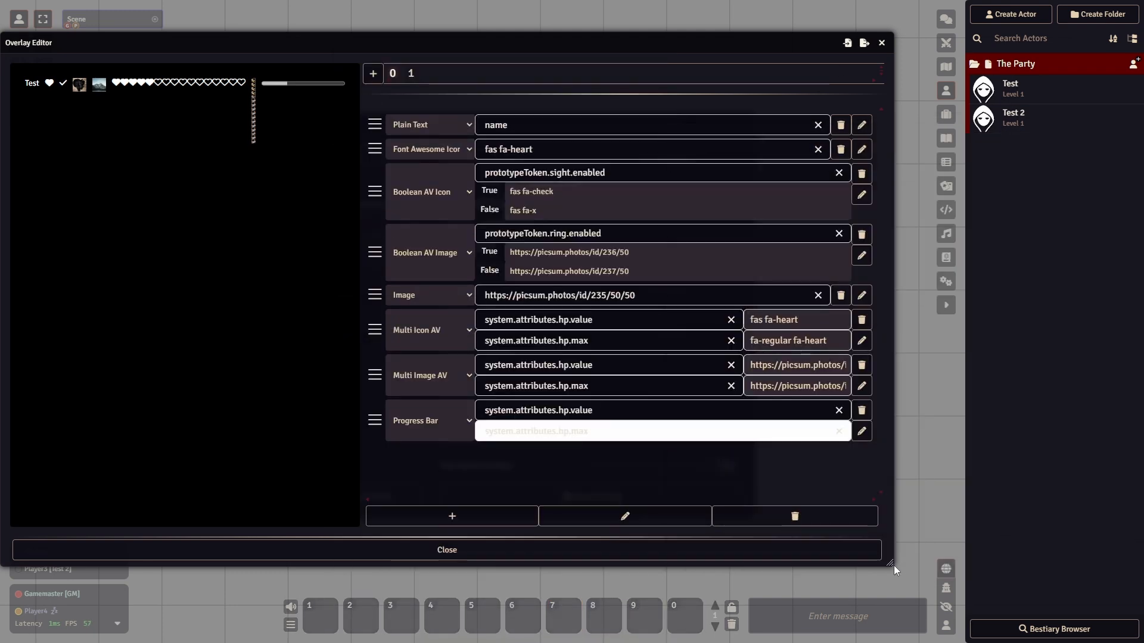
- Enlarge the Overlay Editor window and examine the True and False values of the Boolean AV Icon and Boolean AV Image components
drag(892, 566, 1099, 607)
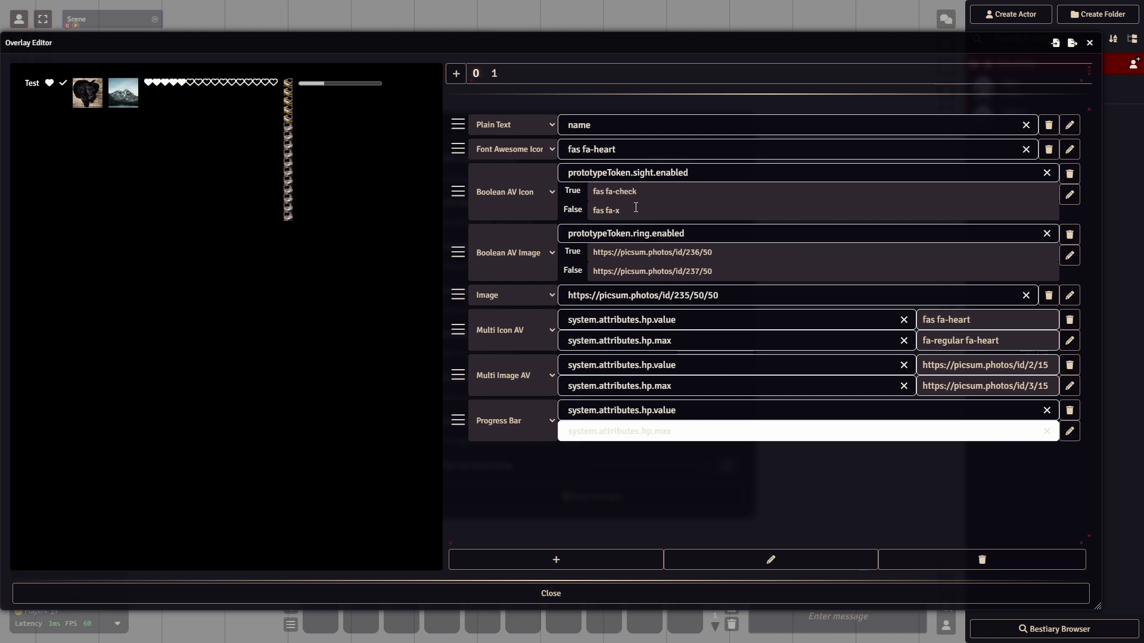
click(656, 199)
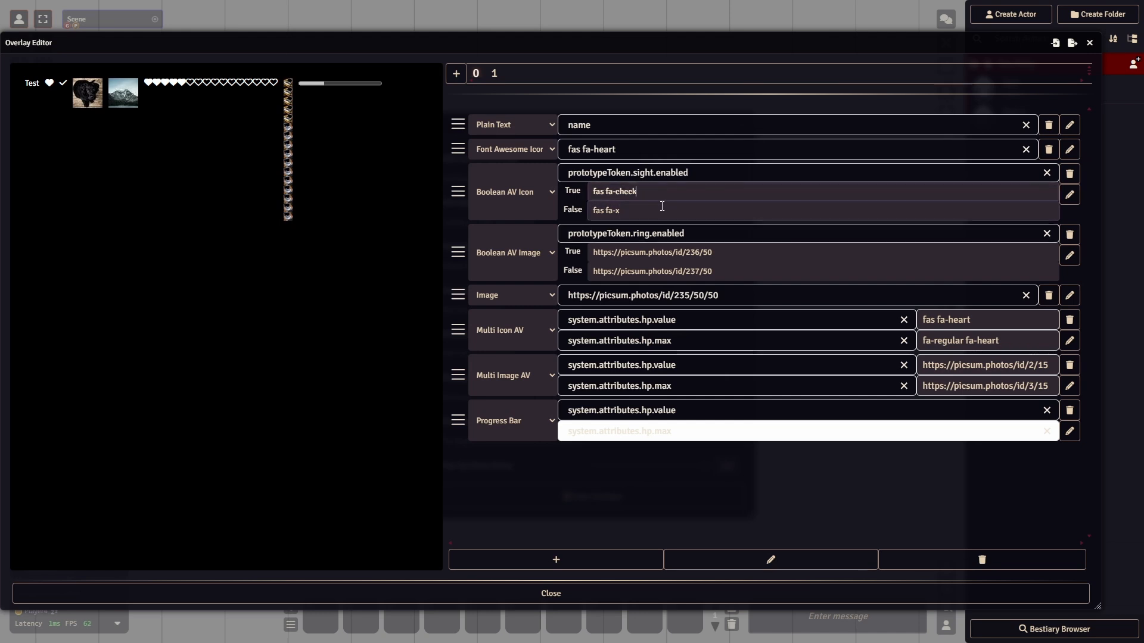
click(733, 253)
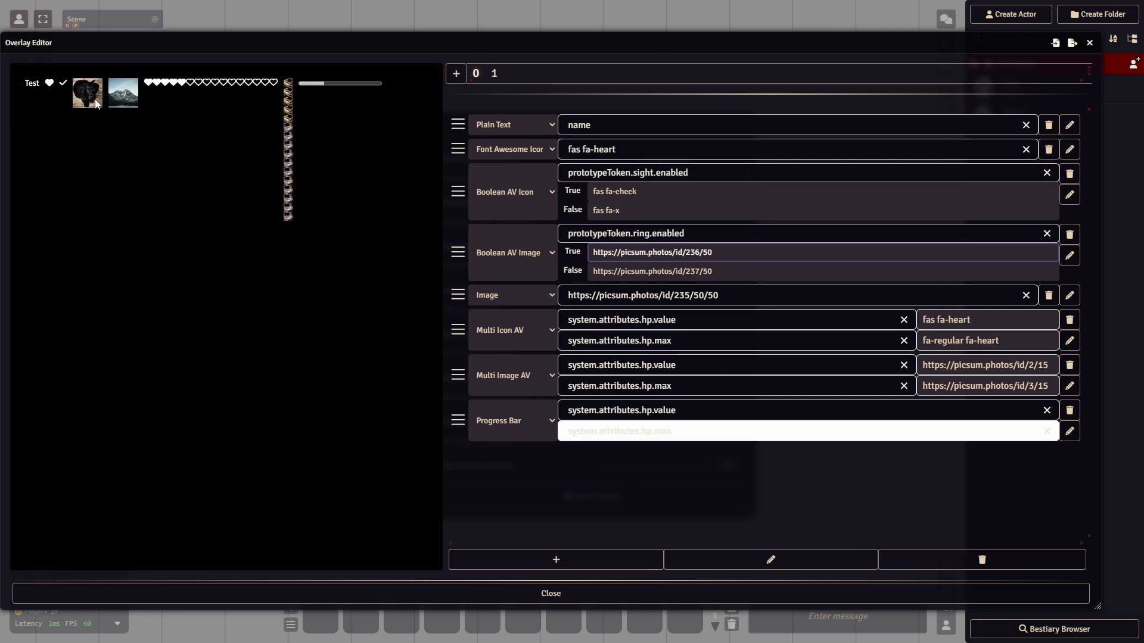
click(635, 271)
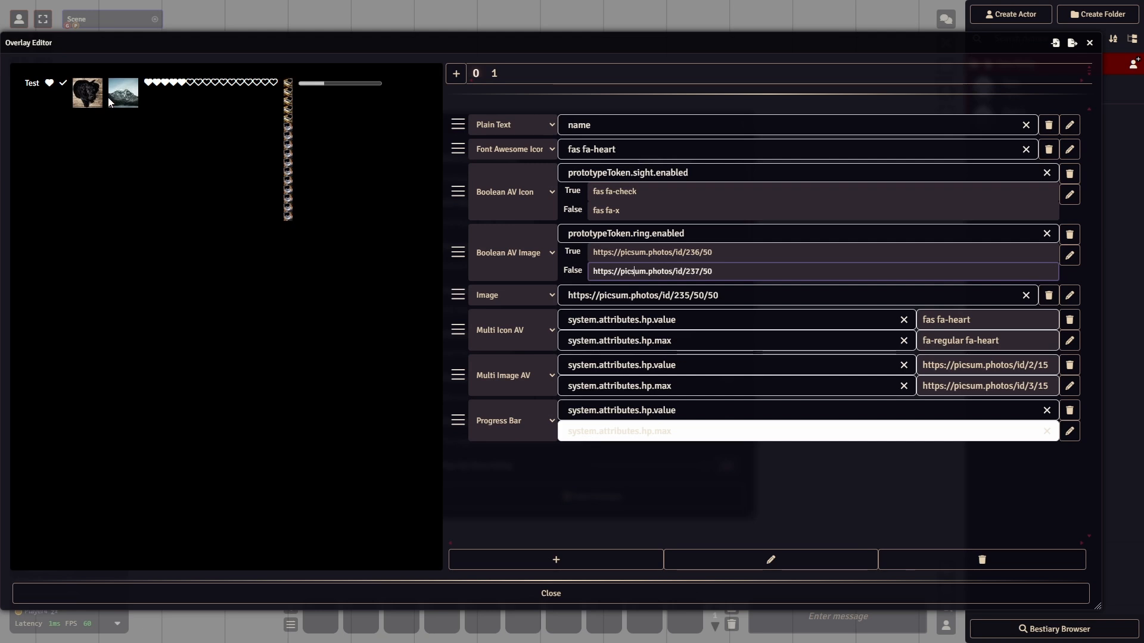
click(94, 176)
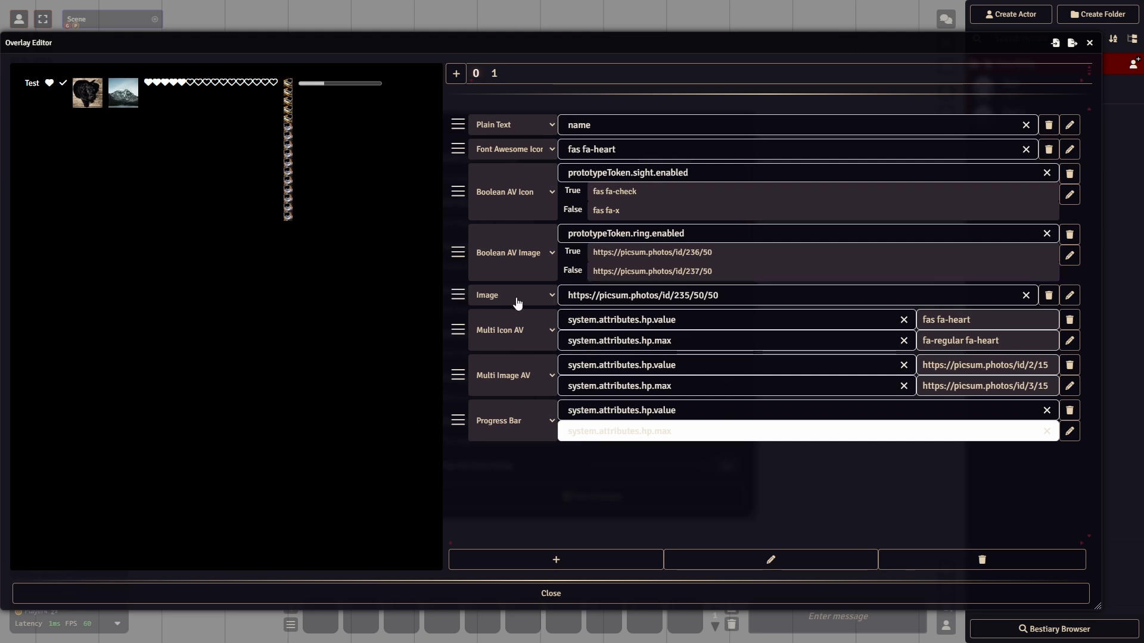
- Set the Image component's value to the img attribute
click(592, 296)
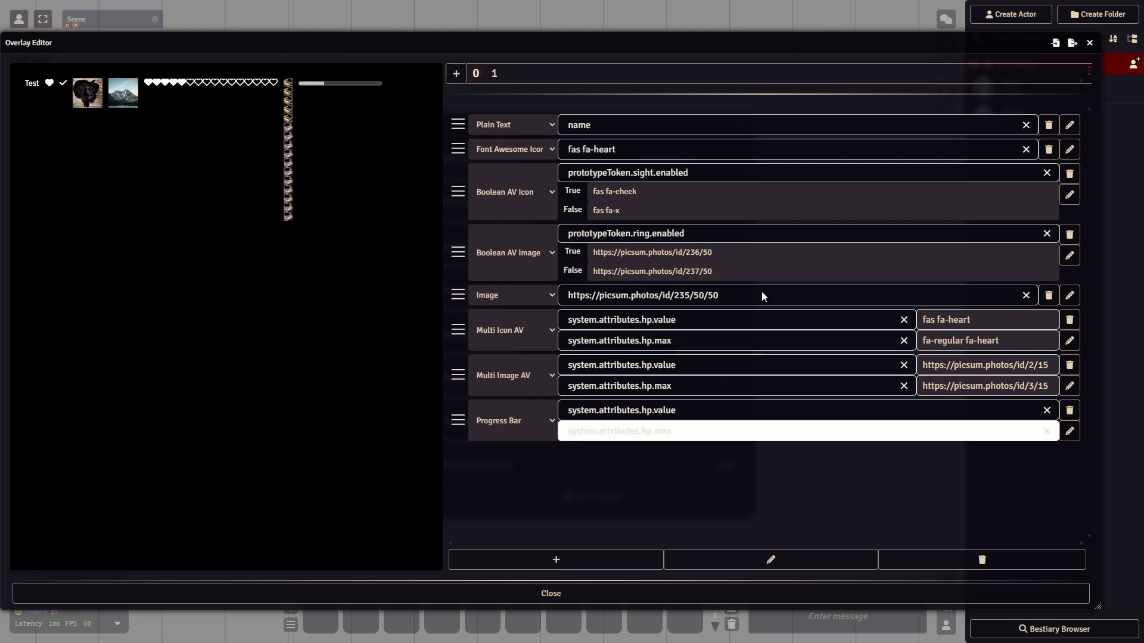
click(718, 373)
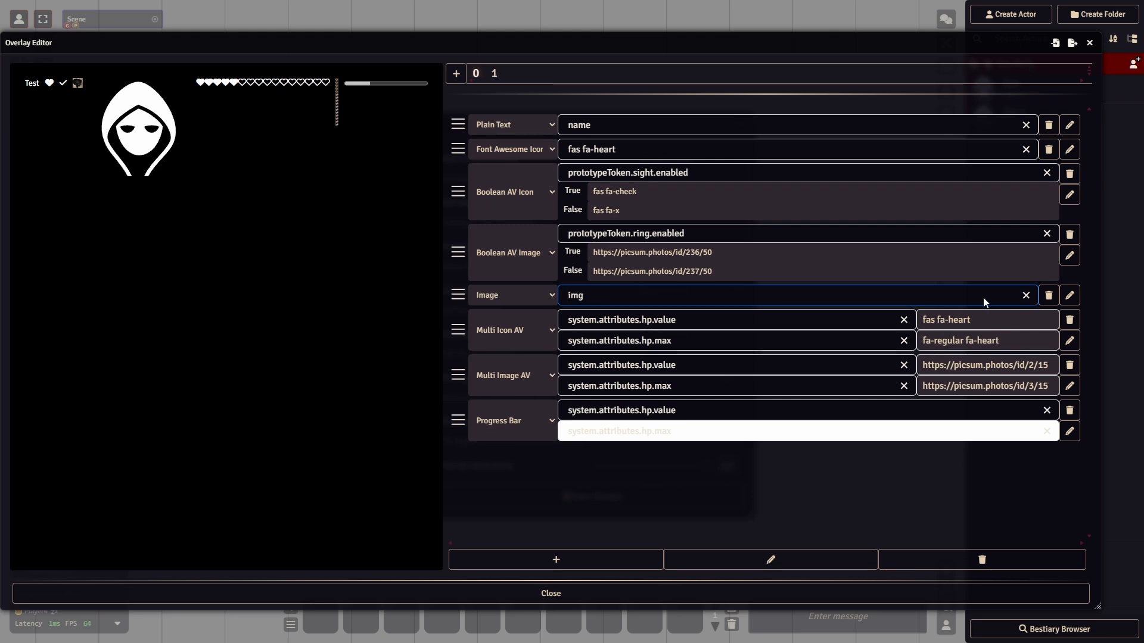
click(952, 294)
- Highlight the Boolean AV Image component's whole True image URL for inspection, and clear the selection
click(749, 261)
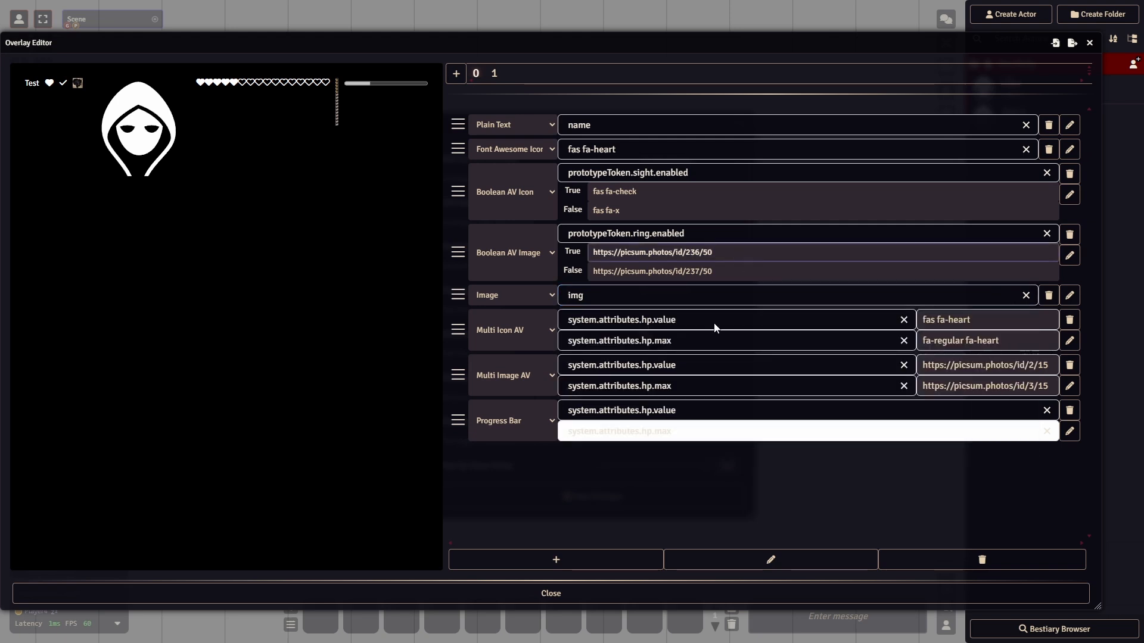
key(ctrl+a)
key(ctrl+c)
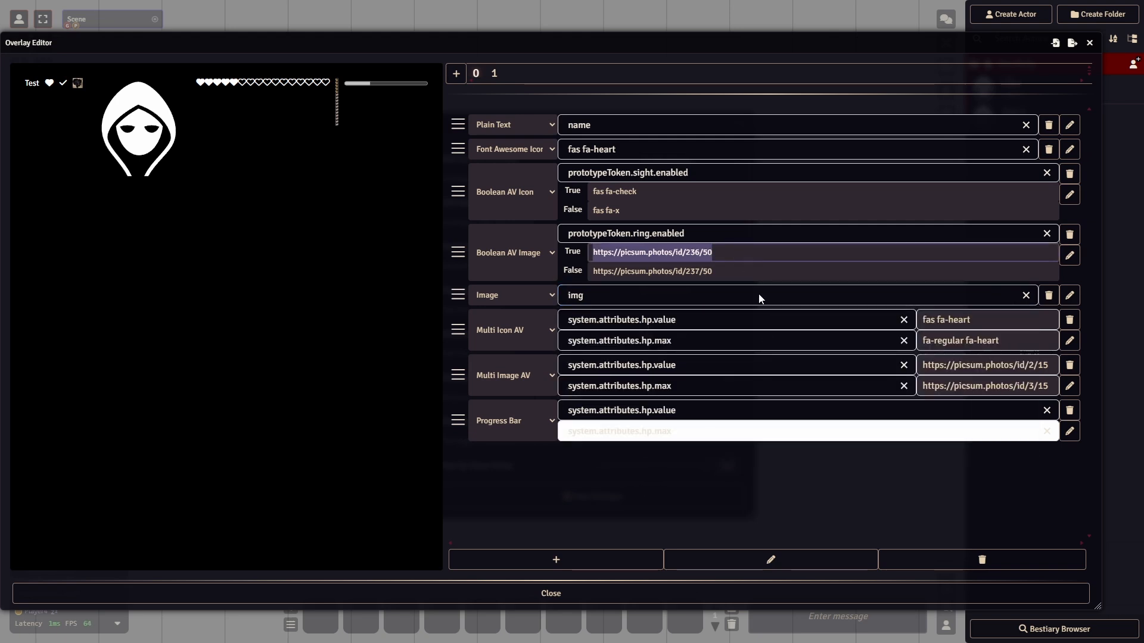
click(743, 500)
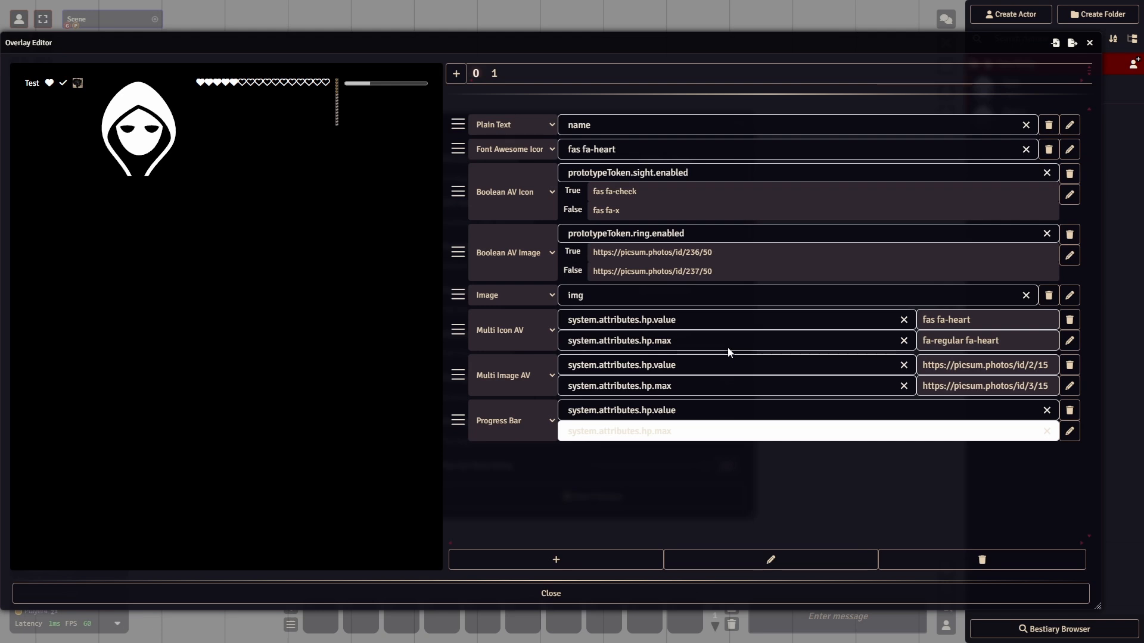
- Examine the Multi Icon AV component's icon values and the Test actor's current and maximum hit points, resizing the Overlay Editor window as needed
click(992, 322)
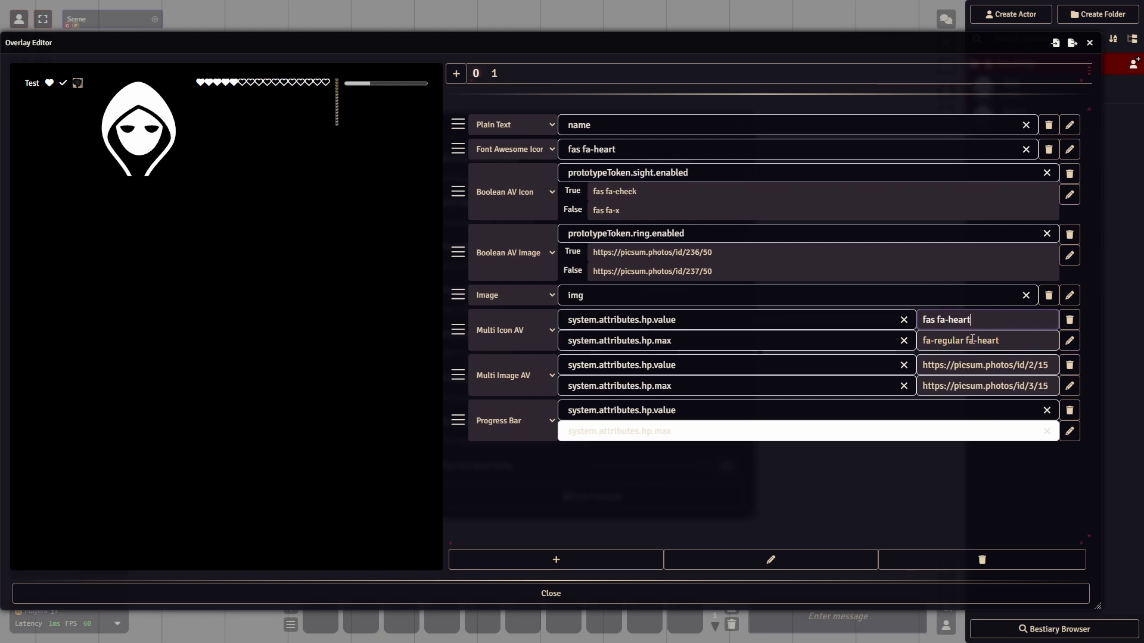
click(1017, 338)
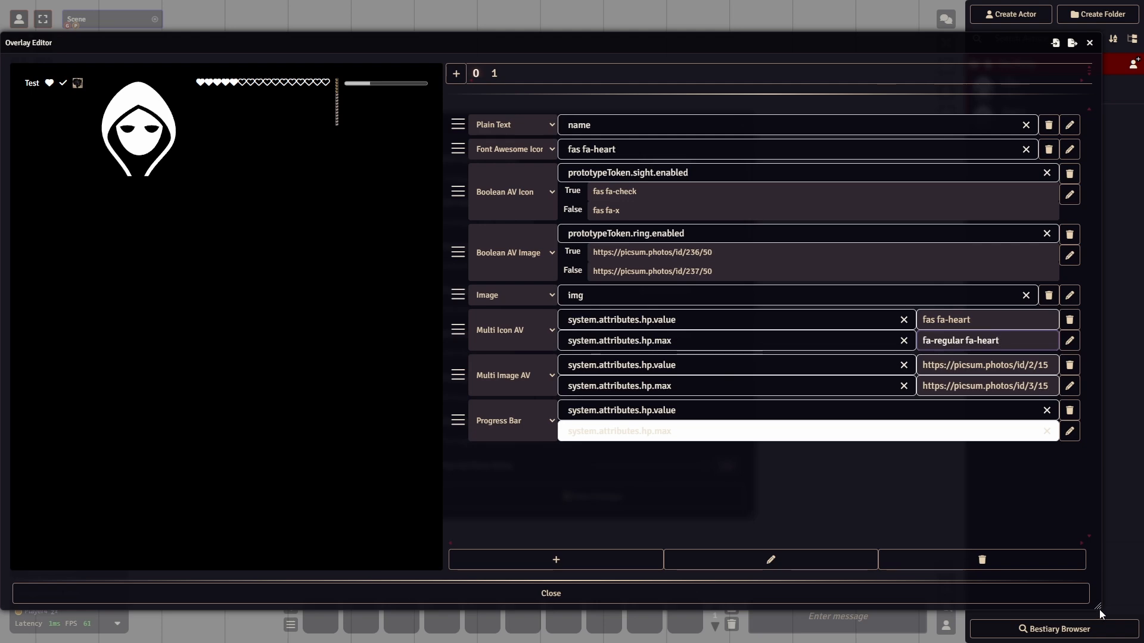
drag(1099, 610, 891, 608)
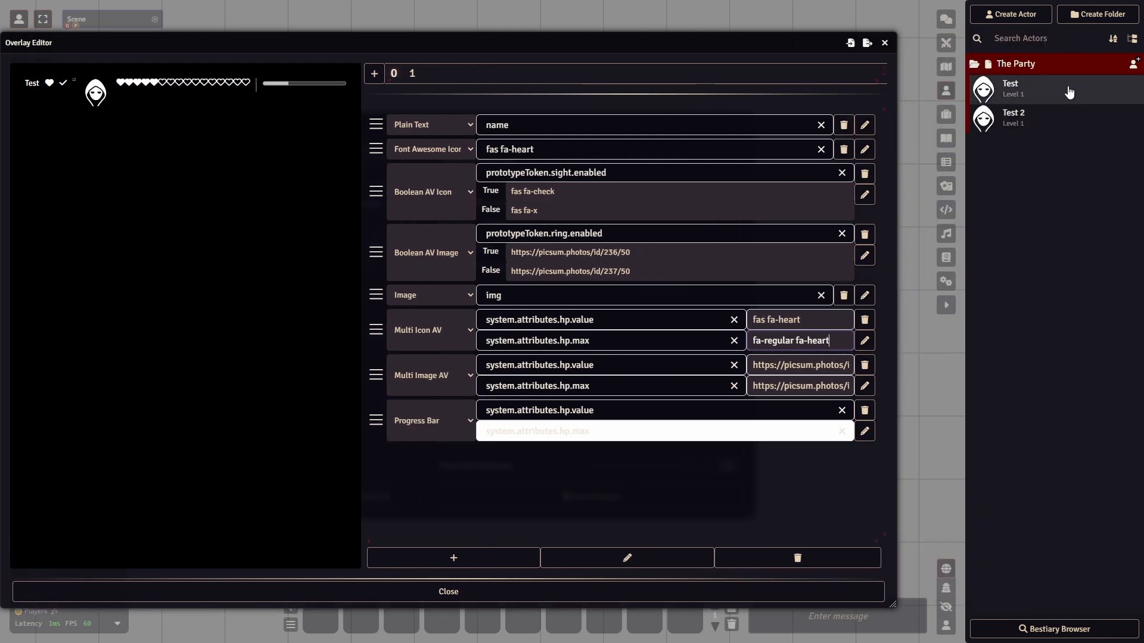
click(1009, 87)
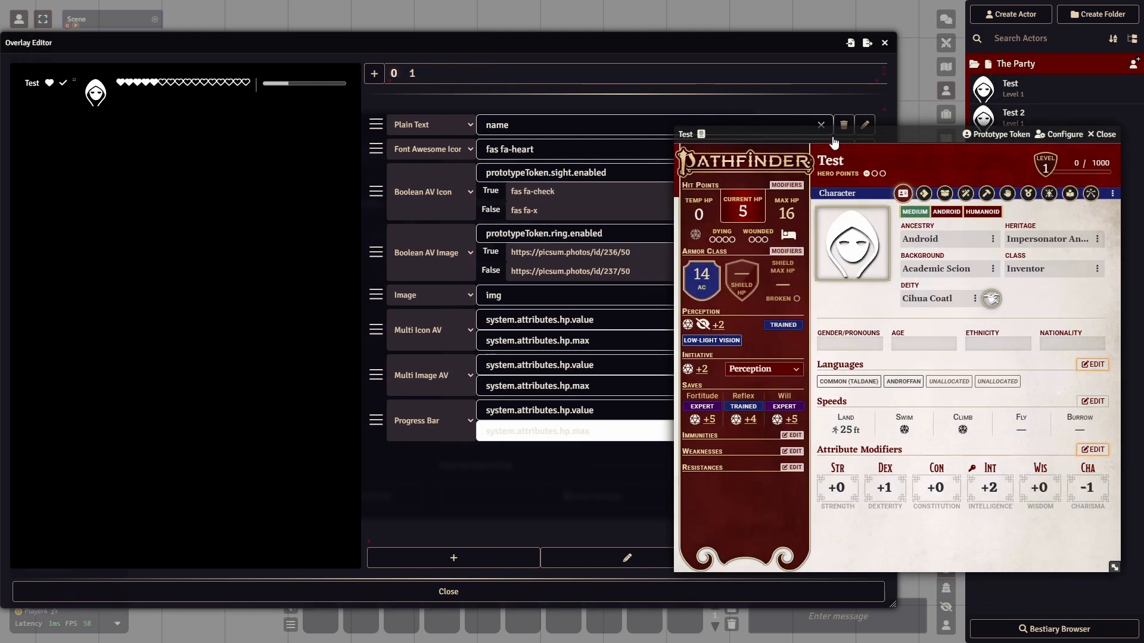
drag(835, 140, 819, 142)
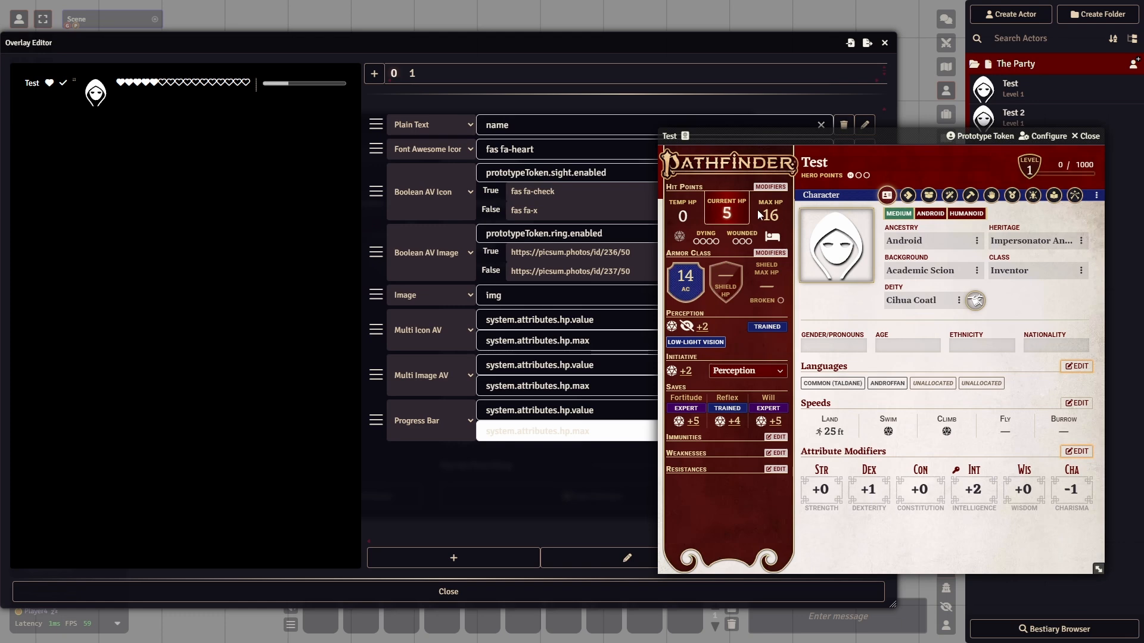
click(1085, 136)
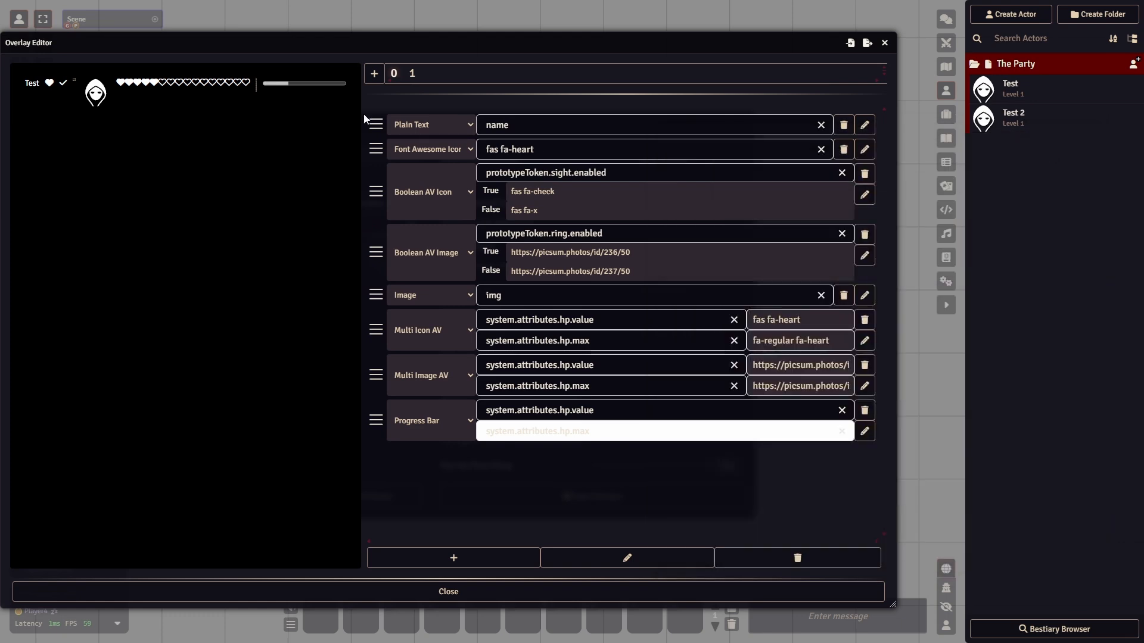
drag(892, 604, 1006, 614)
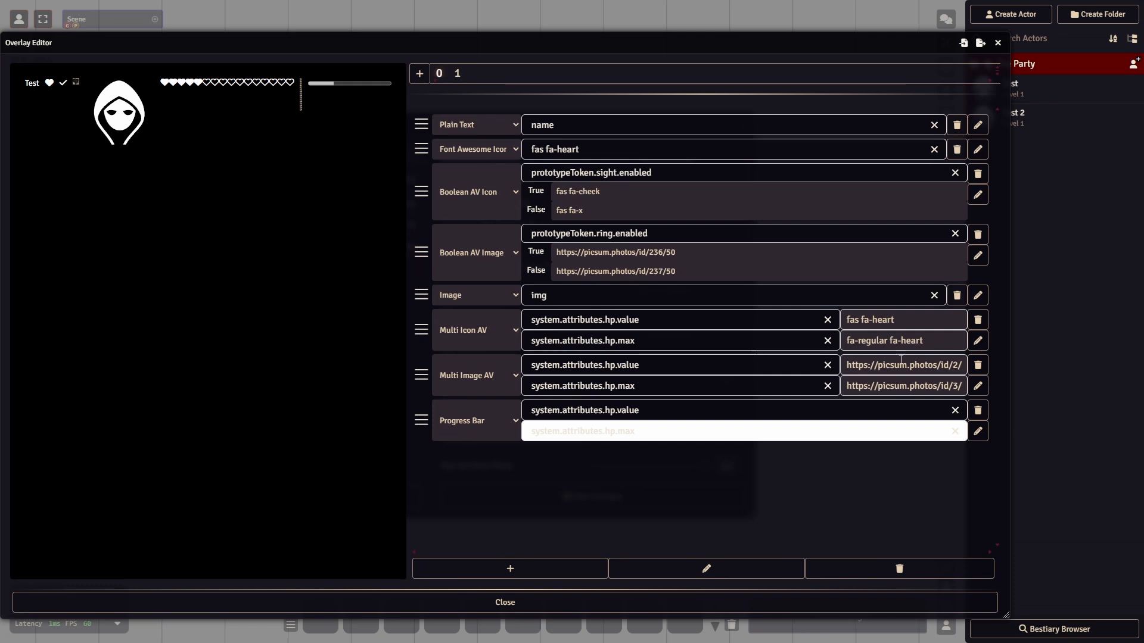
click(857, 322)
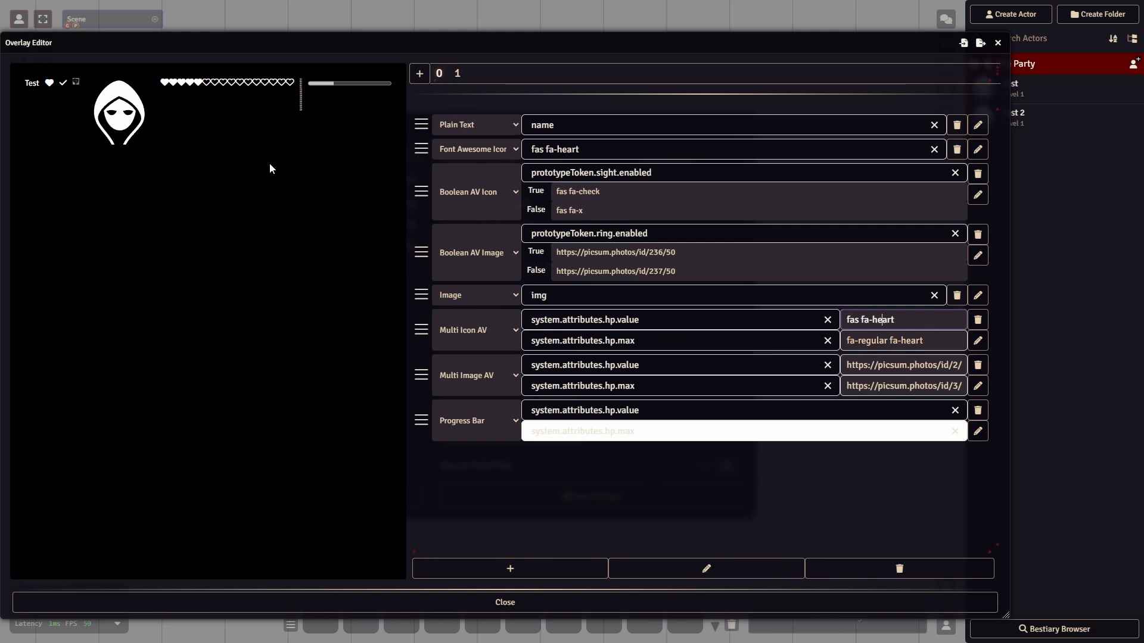
click(864, 341)
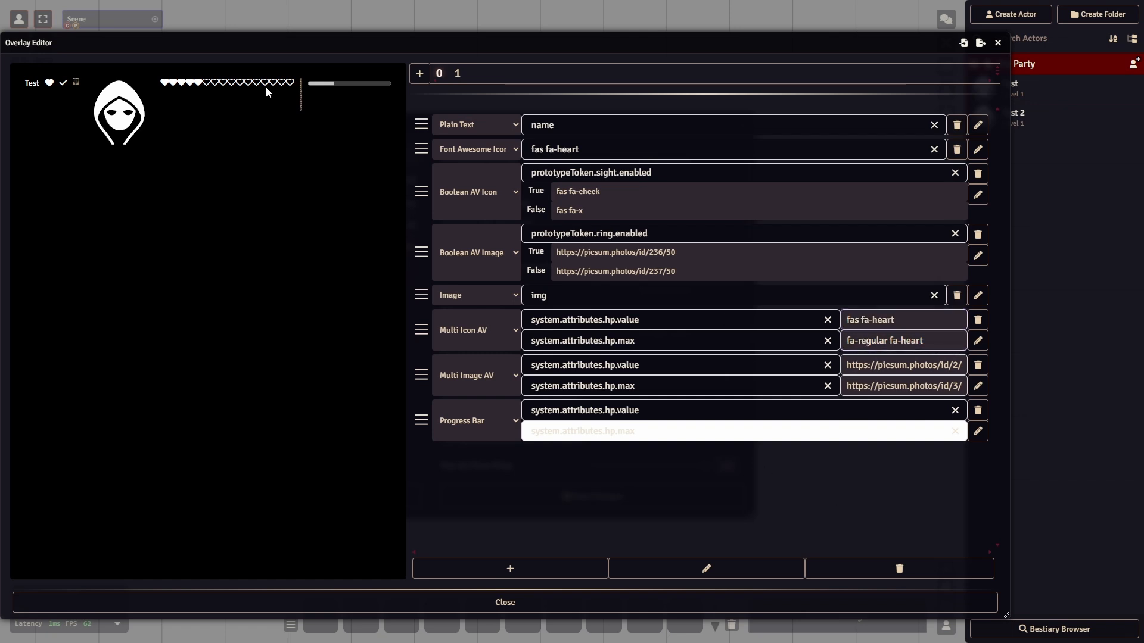
drag(1005, 614, 1085, 591)
click(708, 296)
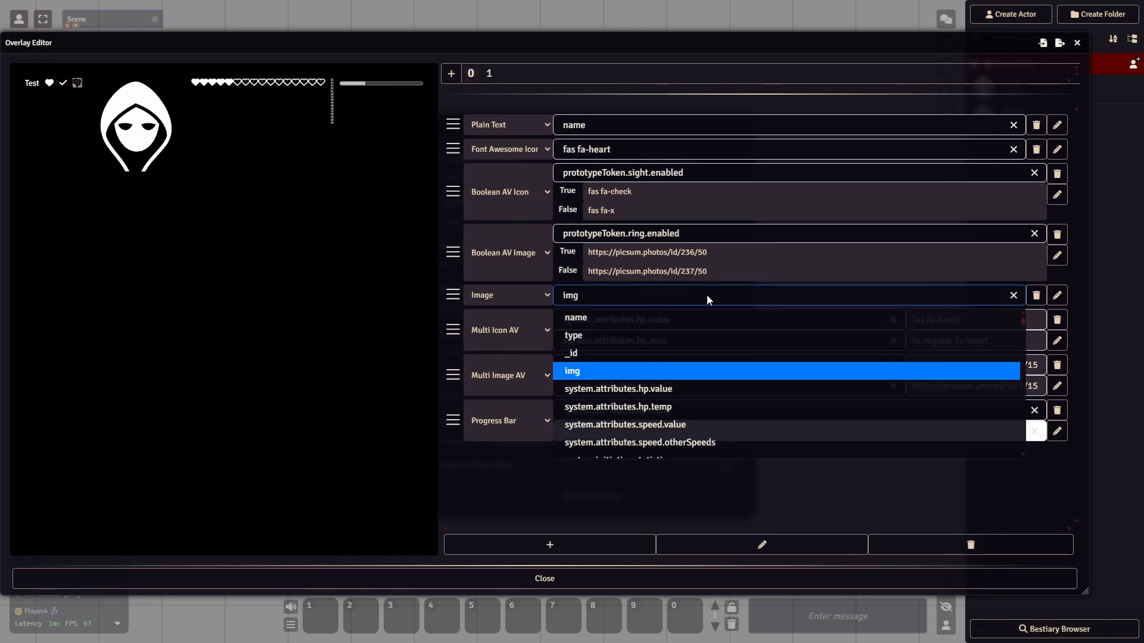
key(ctrl+a)
key(ctrl+v)
key(Return)
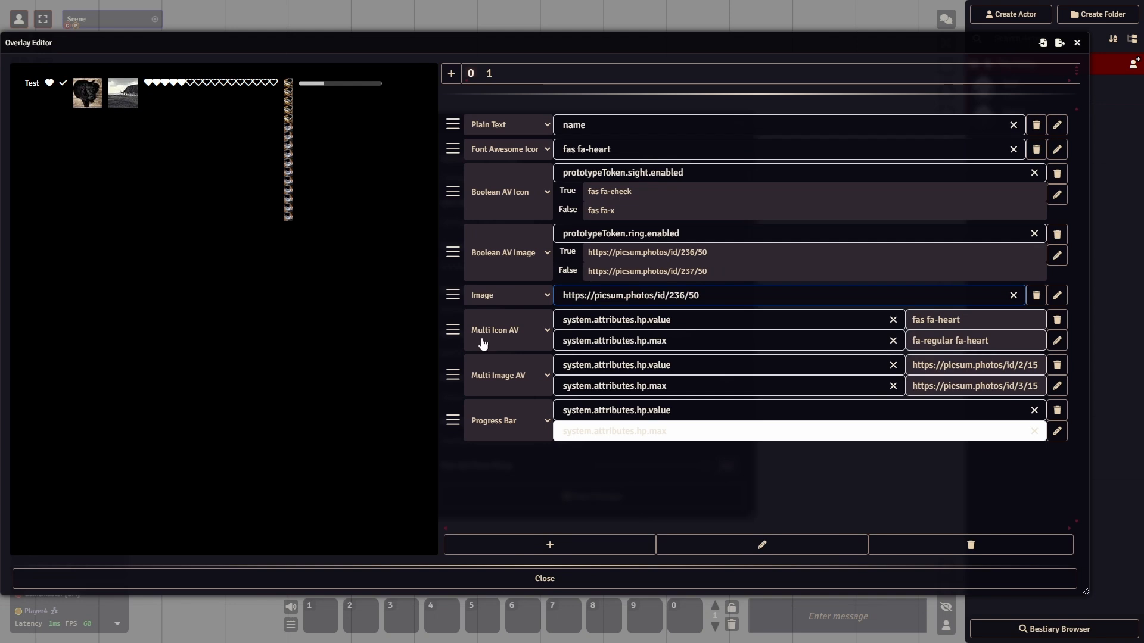
click(524, 496)
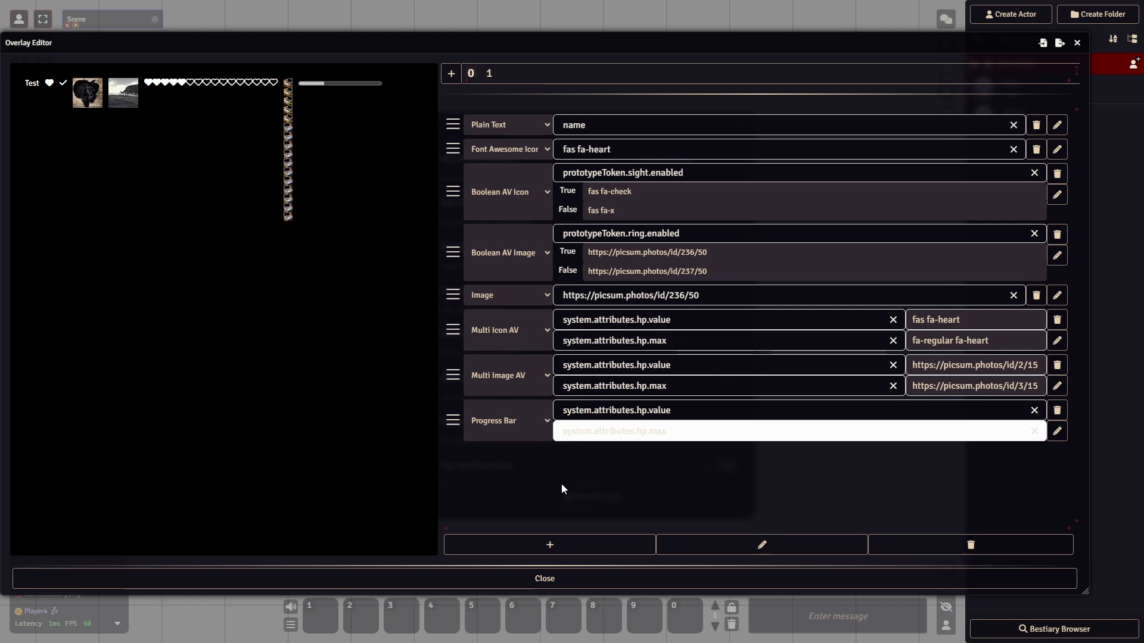
- Examine the Progress Bar component's current-value and maximum attribute options without changing either one
click(689, 439)
click(510, 474)
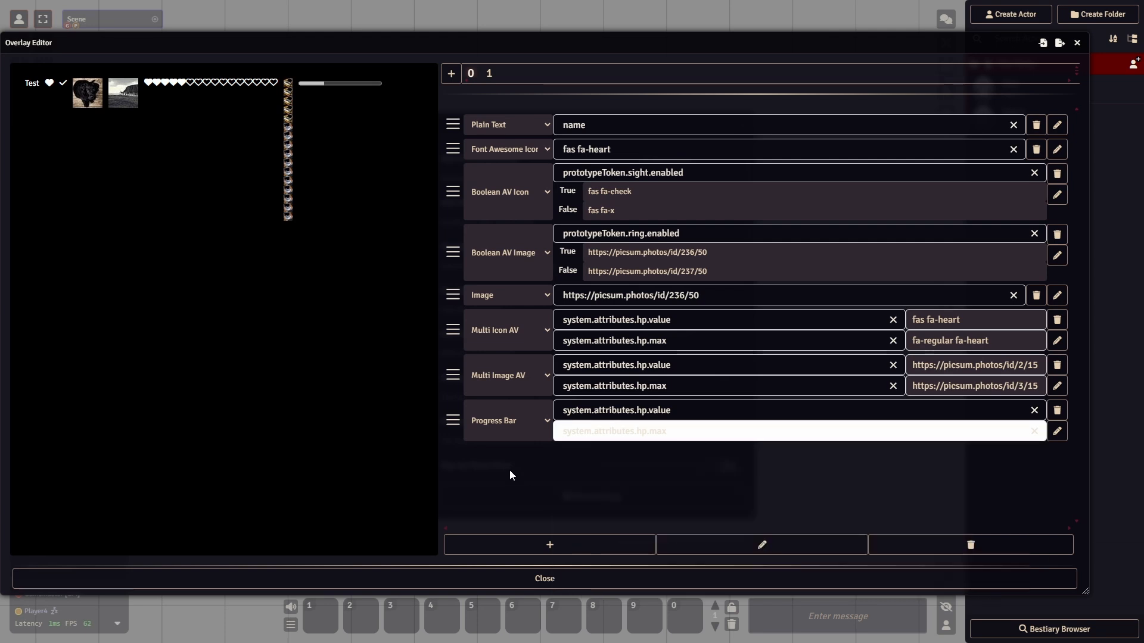
click(707, 415)
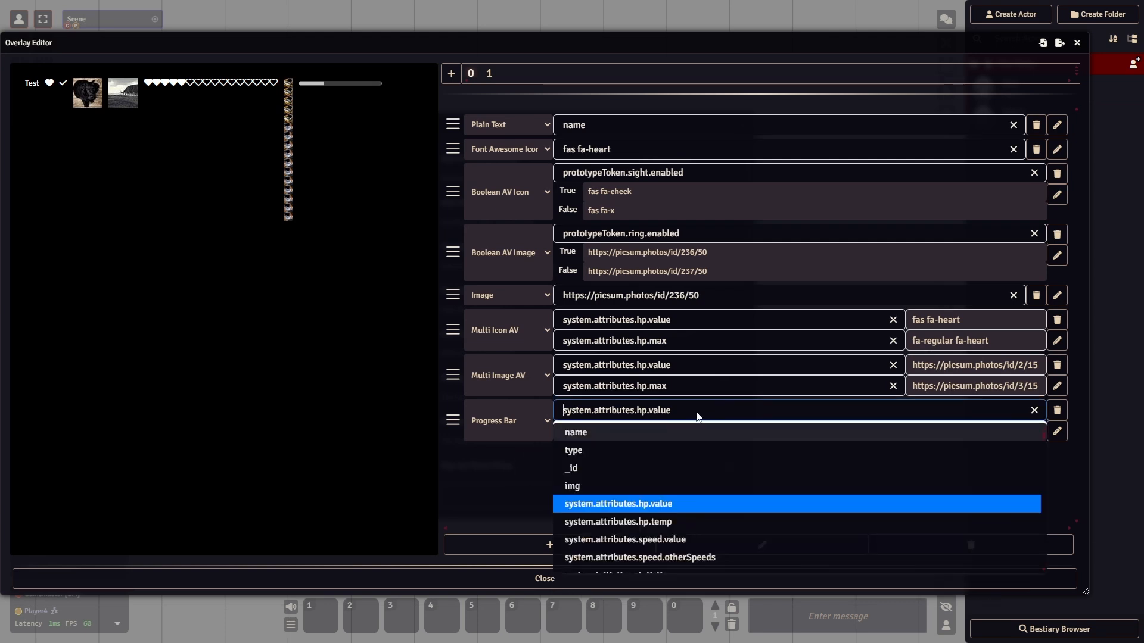
click(470, 482)
click(649, 433)
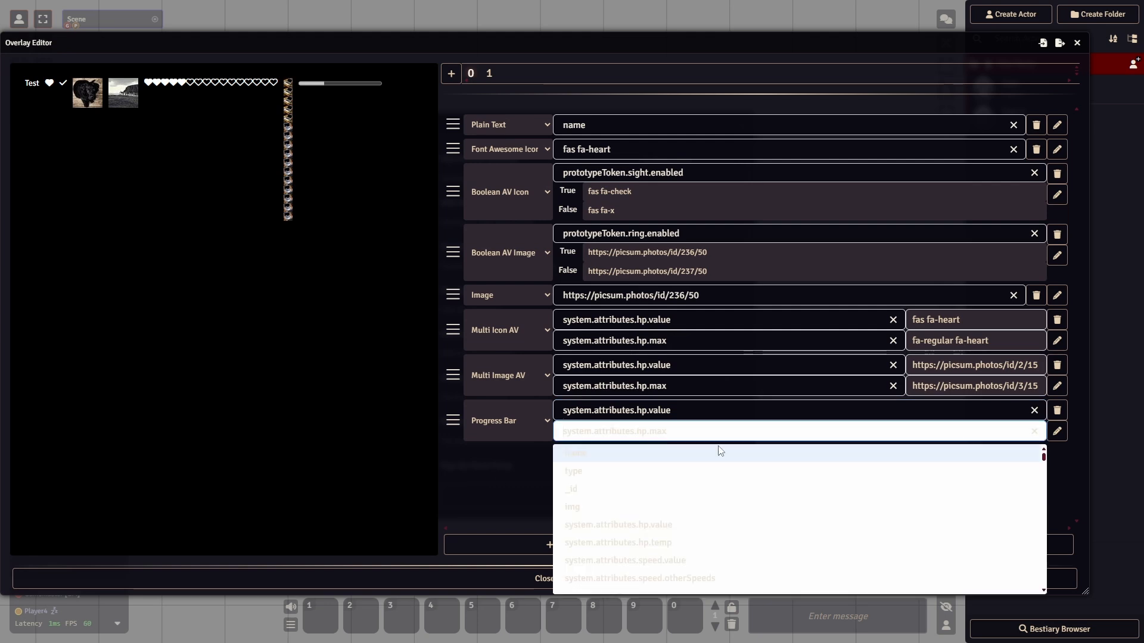
click(482, 499)
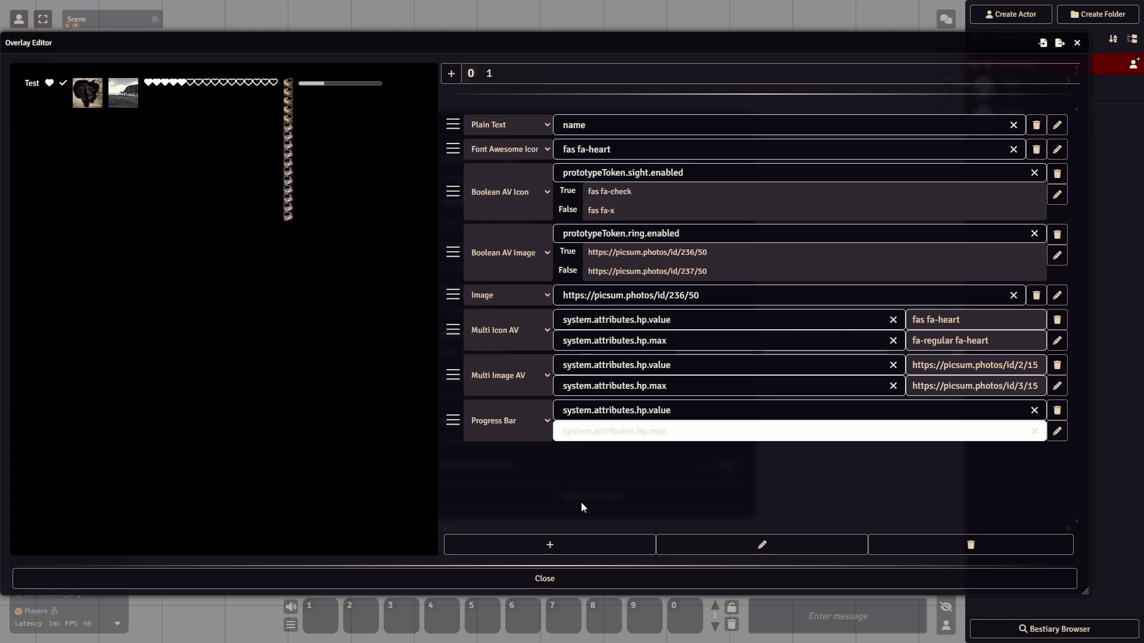
- Try to style the whole overlay by submitting "color=red" in the Style Editor, shifting the editor windows as needed
click(715, 545)
drag(317, 50, 339, 50)
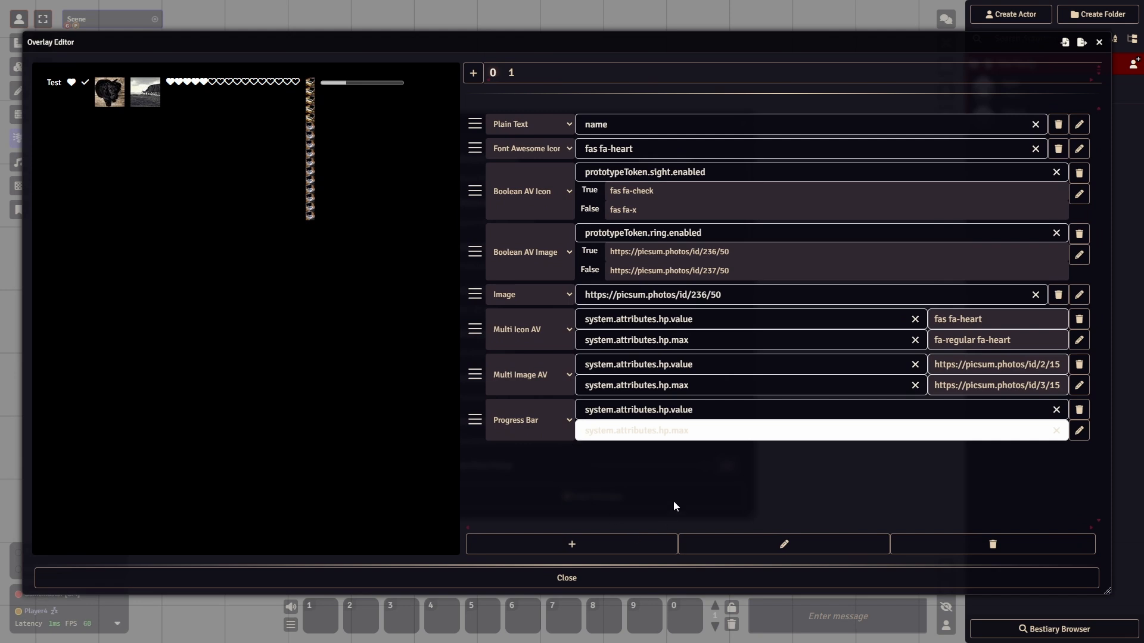
click(721, 545)
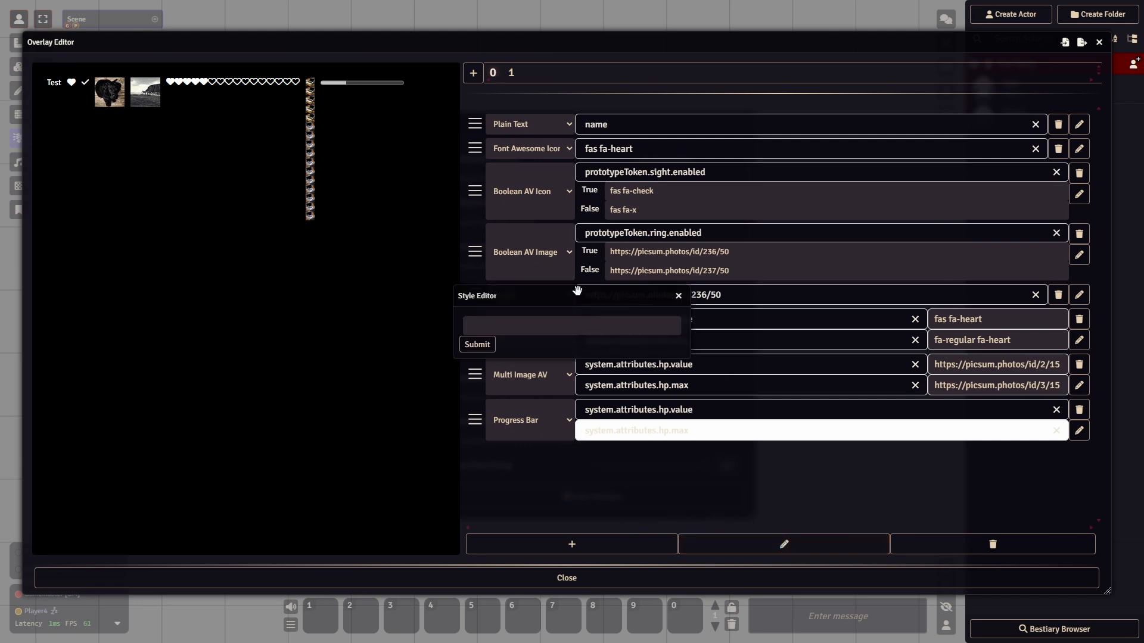
drag(576, 291, 554, 275)
click(565, 304)
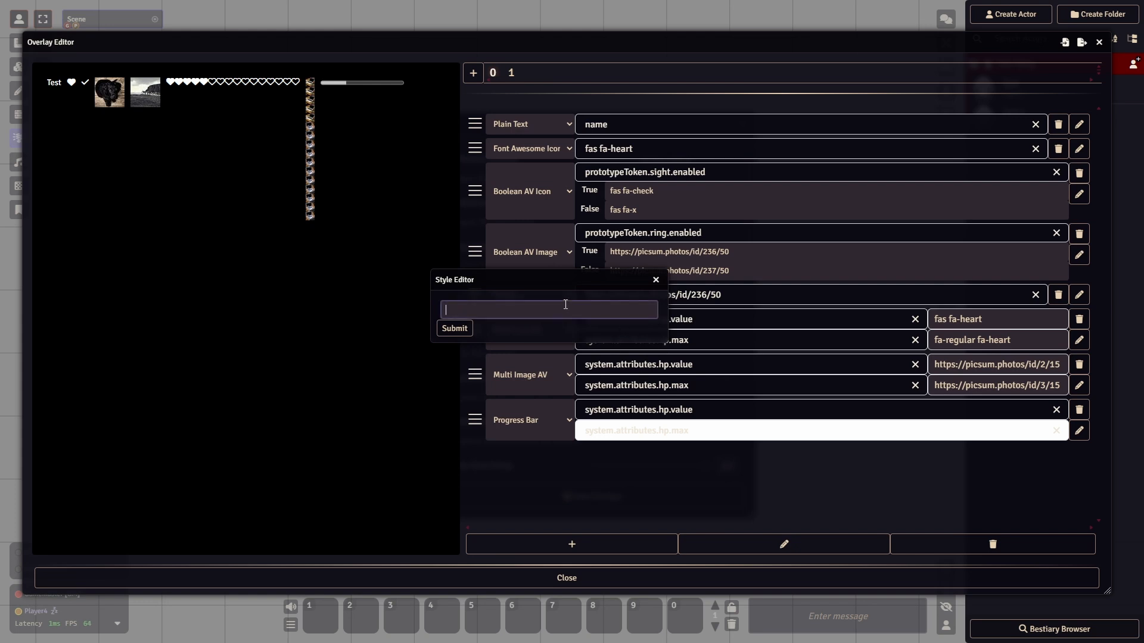
text(t)
text(color=)
text(red)
click(455, 328)
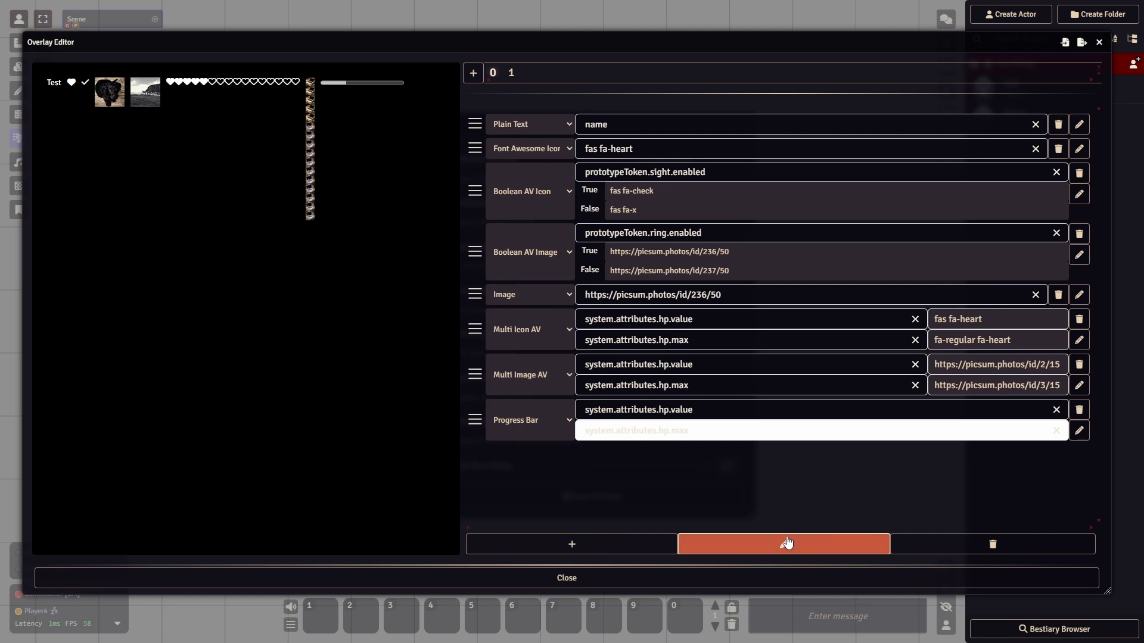
- Correct the overlay's style to "color:red" and submit it
click(785, 544)
triple_click(481, 325)
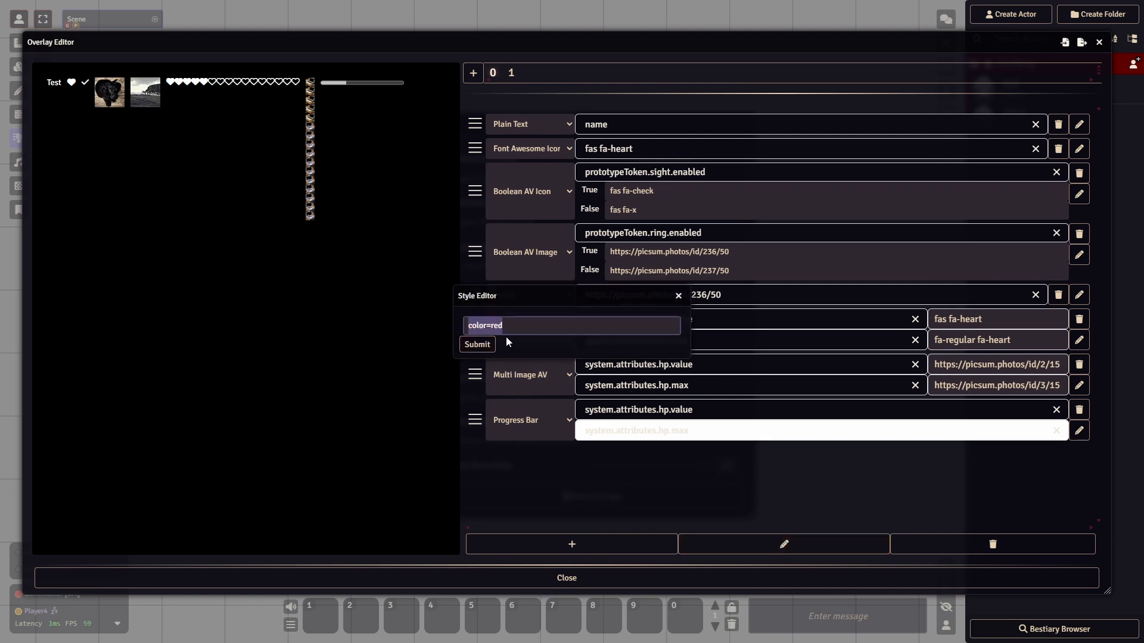
click(492, 325)
key(BackSpace)
text(:)
click(480, 345)
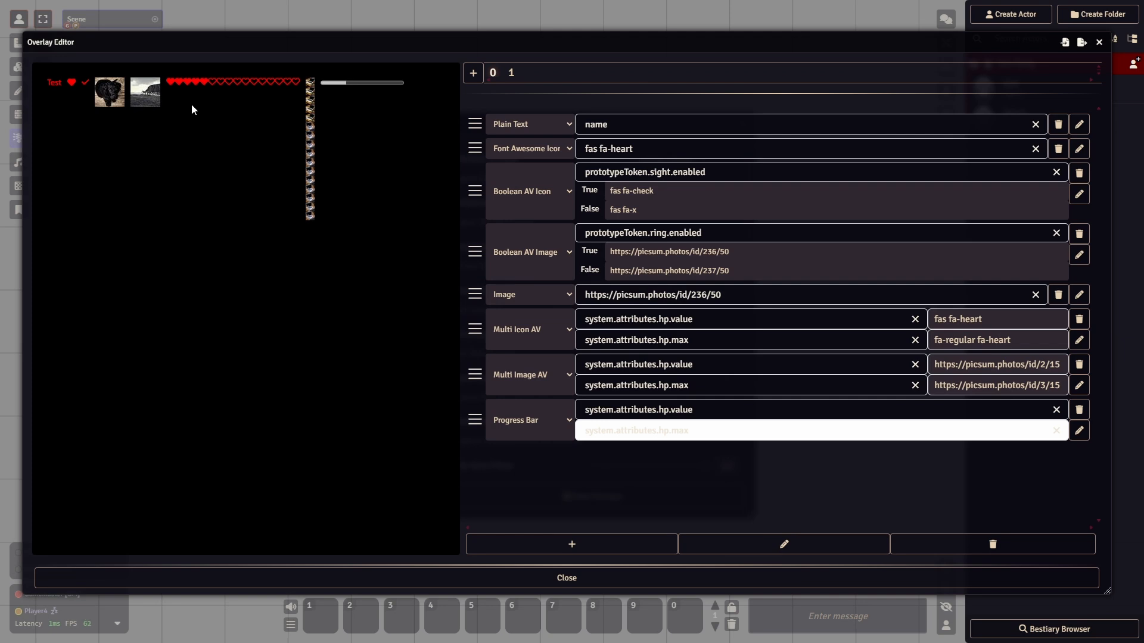
- Remove the red color style from the overlay and submit the Style Editor
click(821, 547)
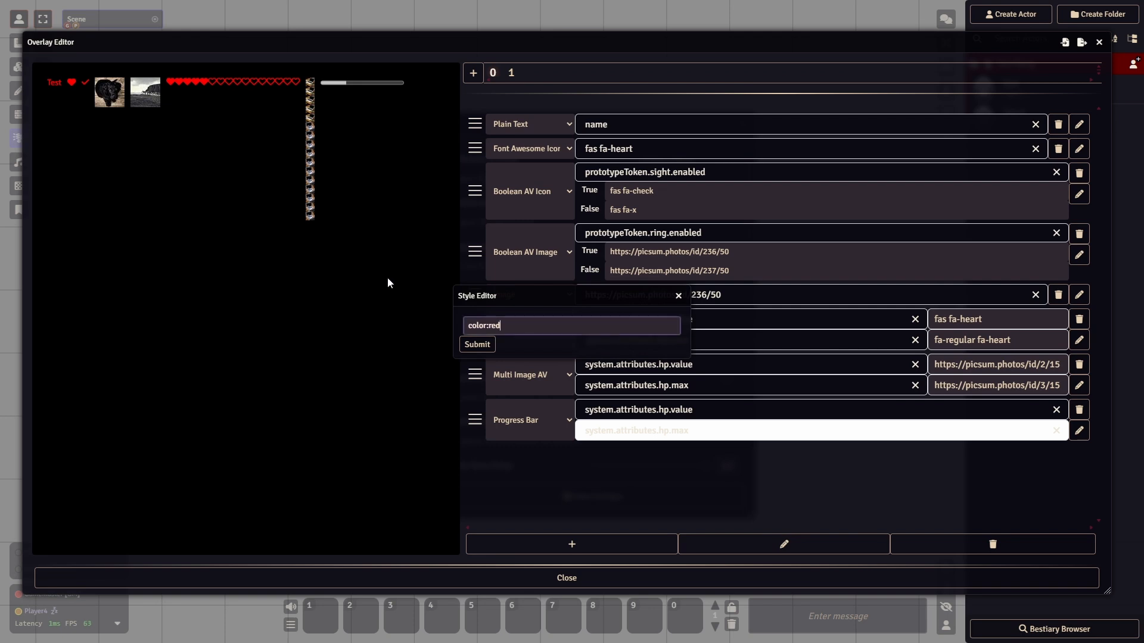
key(BackSpace)
key(BackSpace)
key(BackSpace)
key(BackSpace)
key(BackSpace)
key(BackSpace)
key(BackSpace)
key(BackSpace)
click(477, 345)
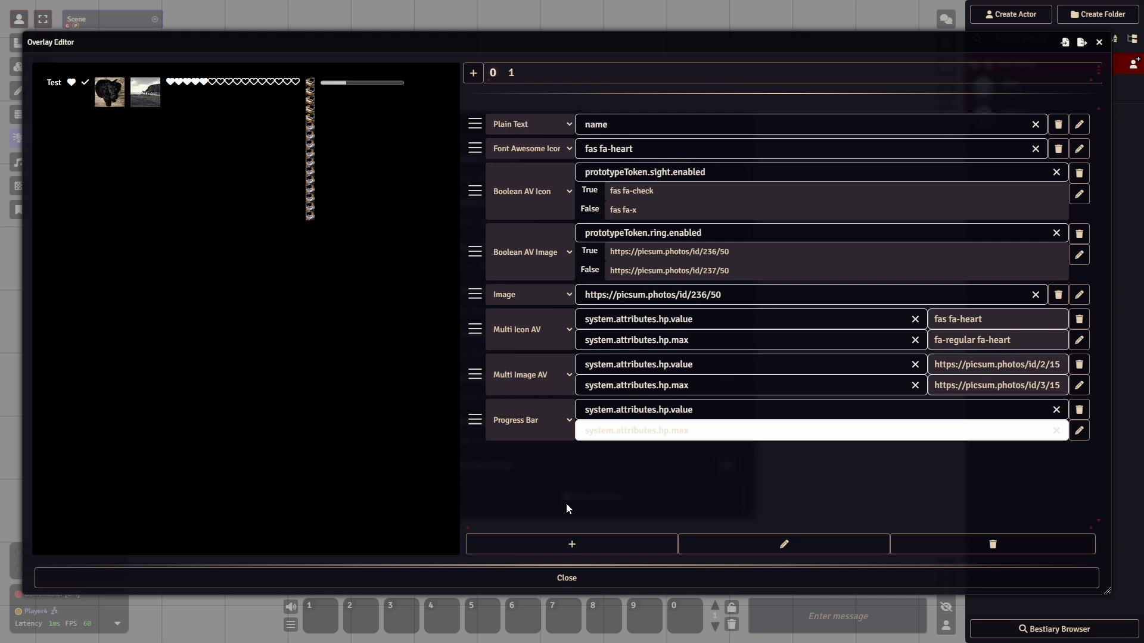
- Inspect the Style Editors of the overlay, the Image component and the Boolean AV Image component, closing each without changes
click(691, 543)
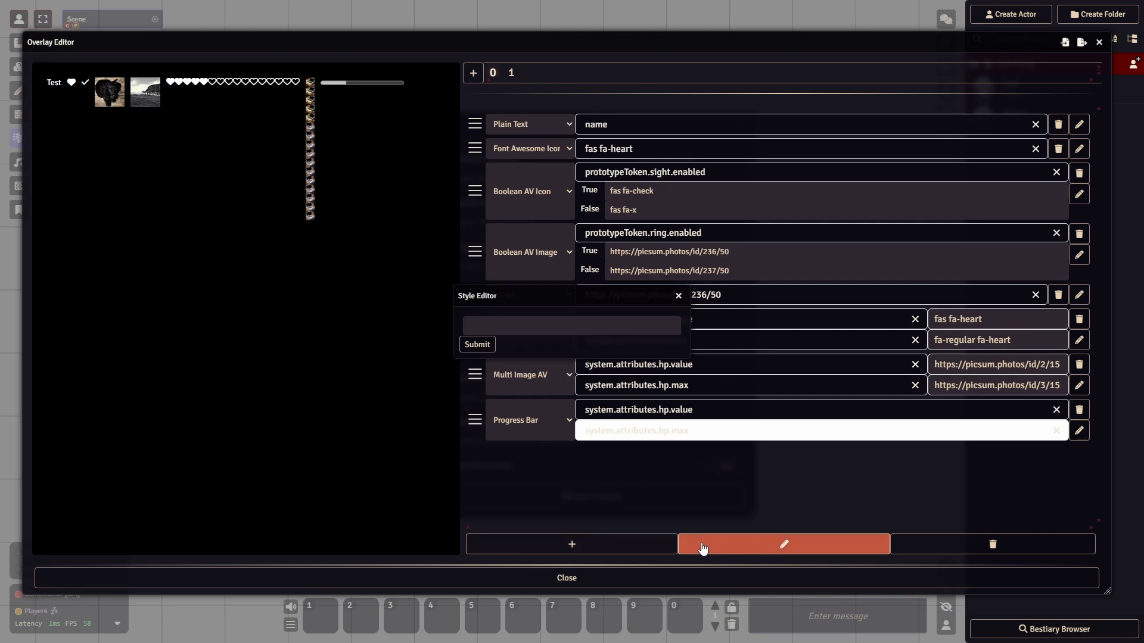
click(678, 295)
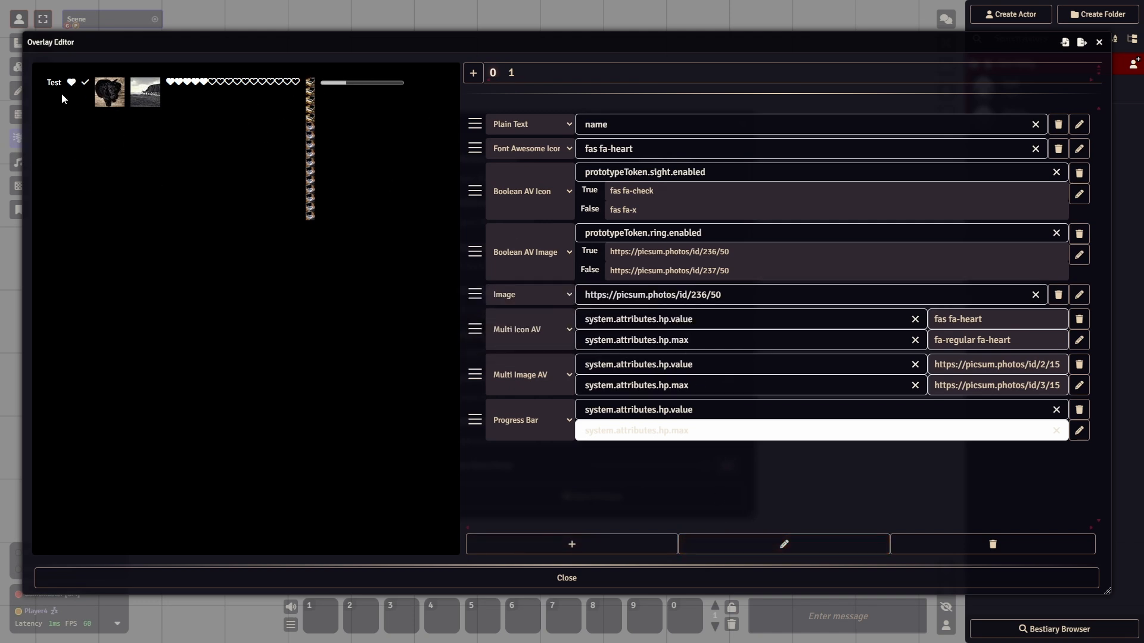
click(1079, 295)
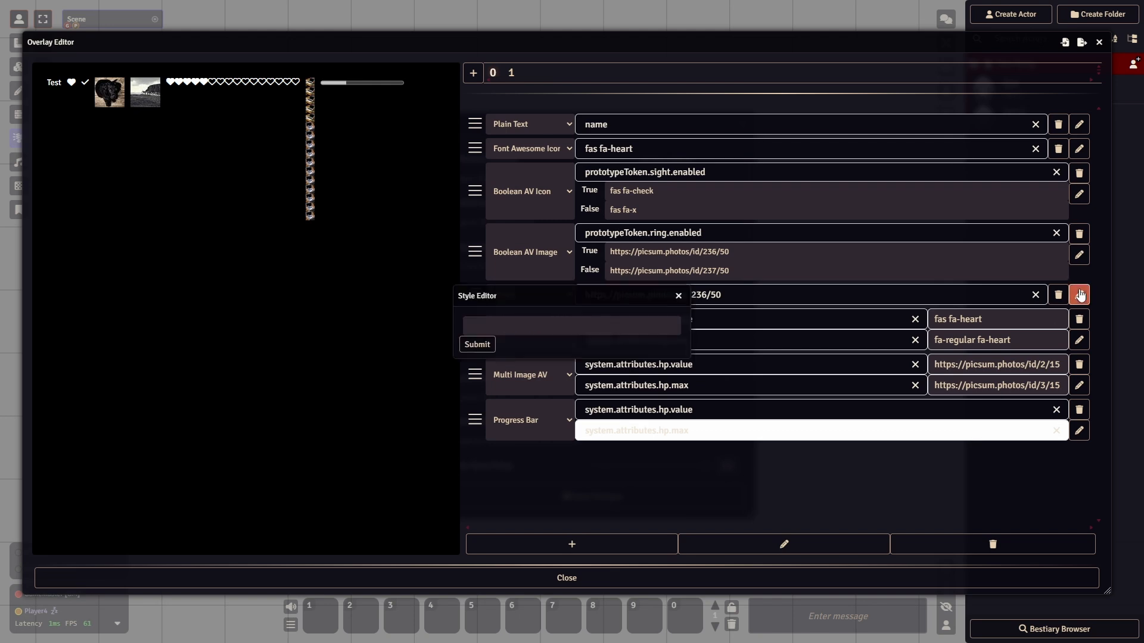
click(679, 296)
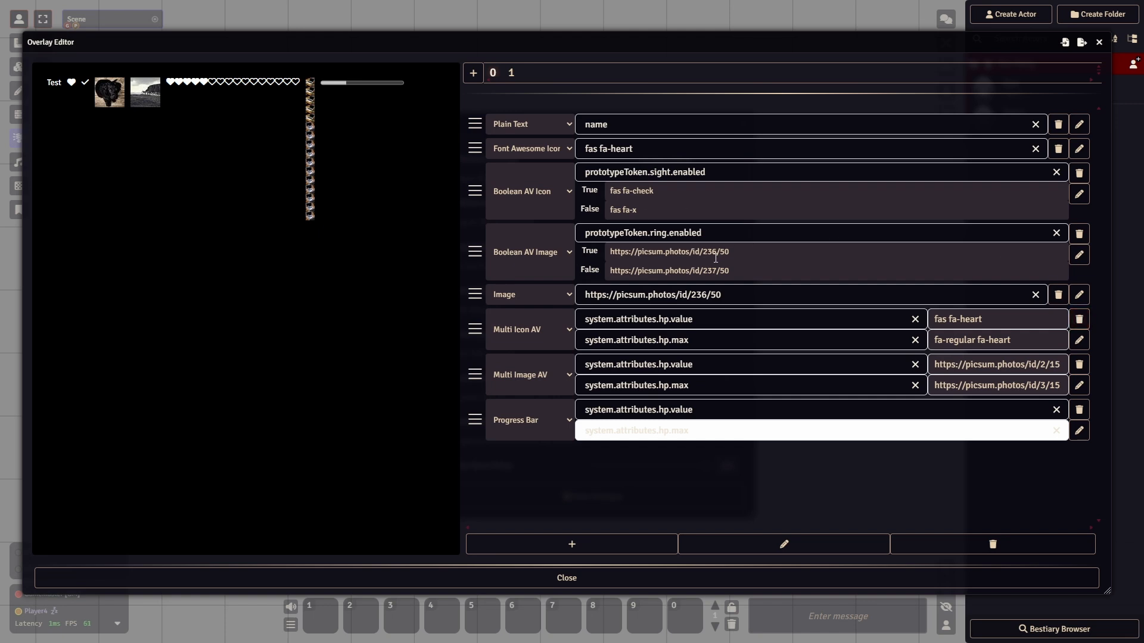
click(1079, 255)
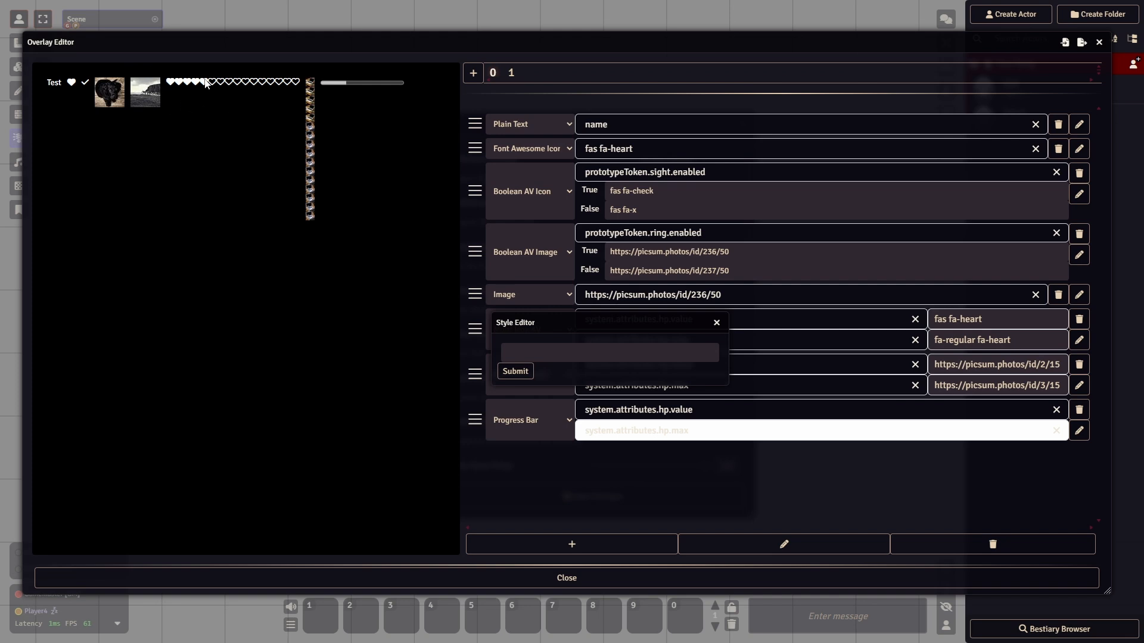
click(717, 323)
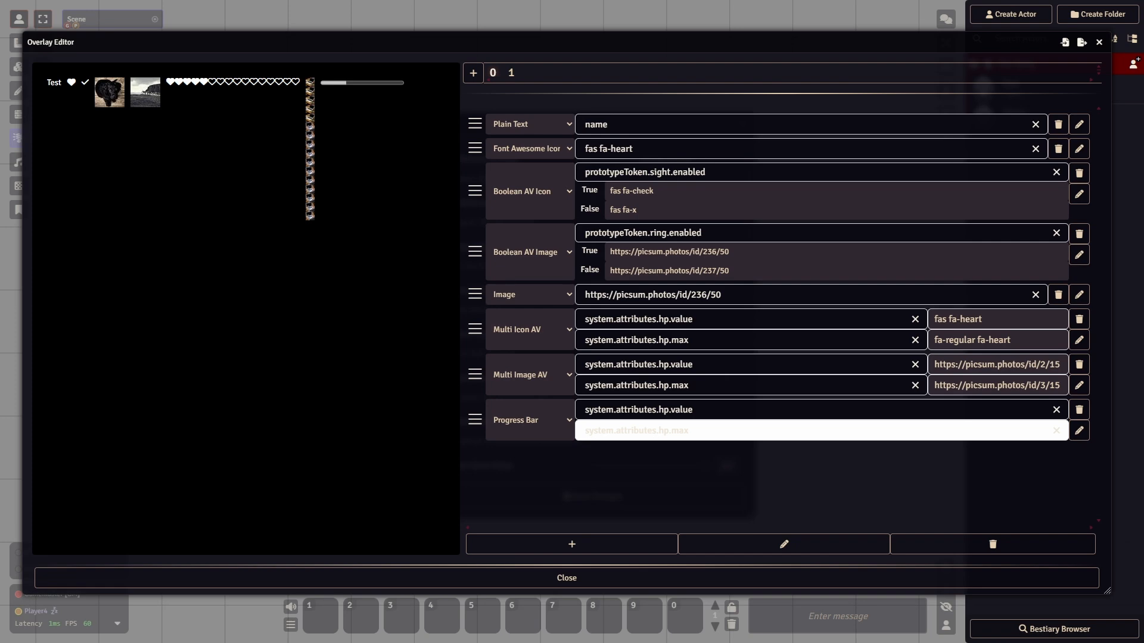
- Bring up the OBS browser source properties, examine the Custom CSS and stream URL, and close them without changes
drag(1143, 59, 755, 44)
drag(666, 462, 260, 471)
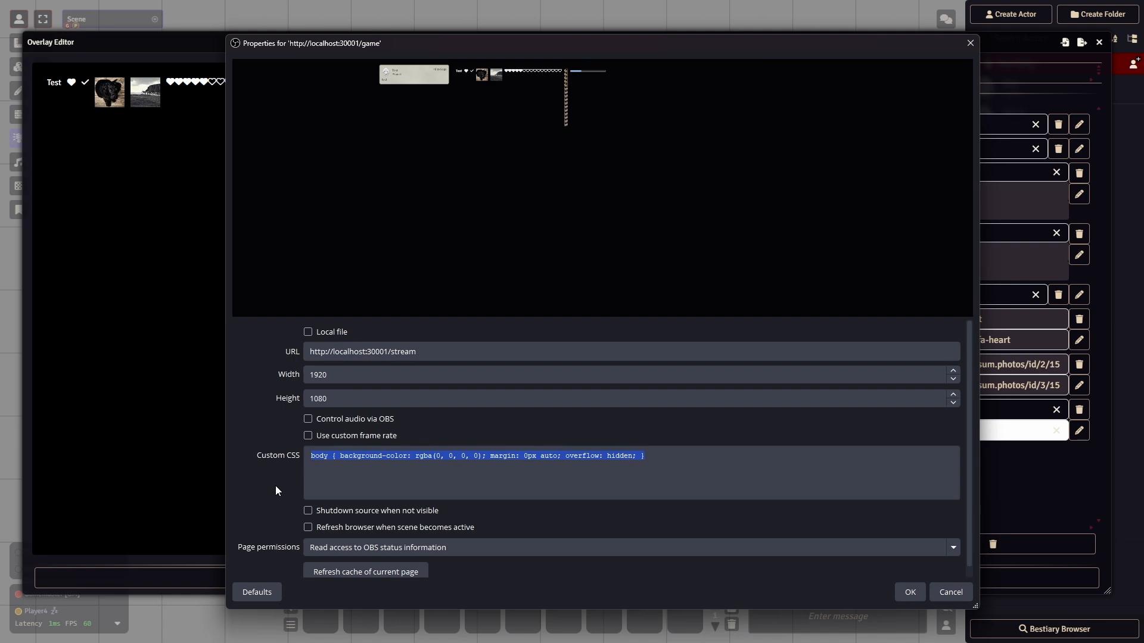
click(656, 469)
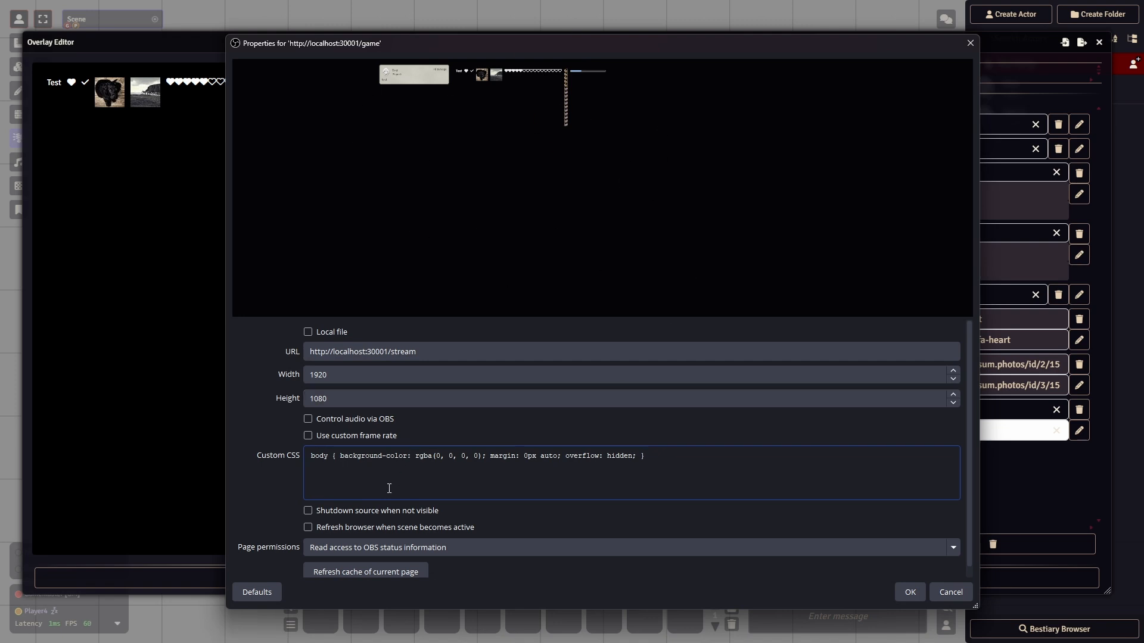
key(ctrl+a)
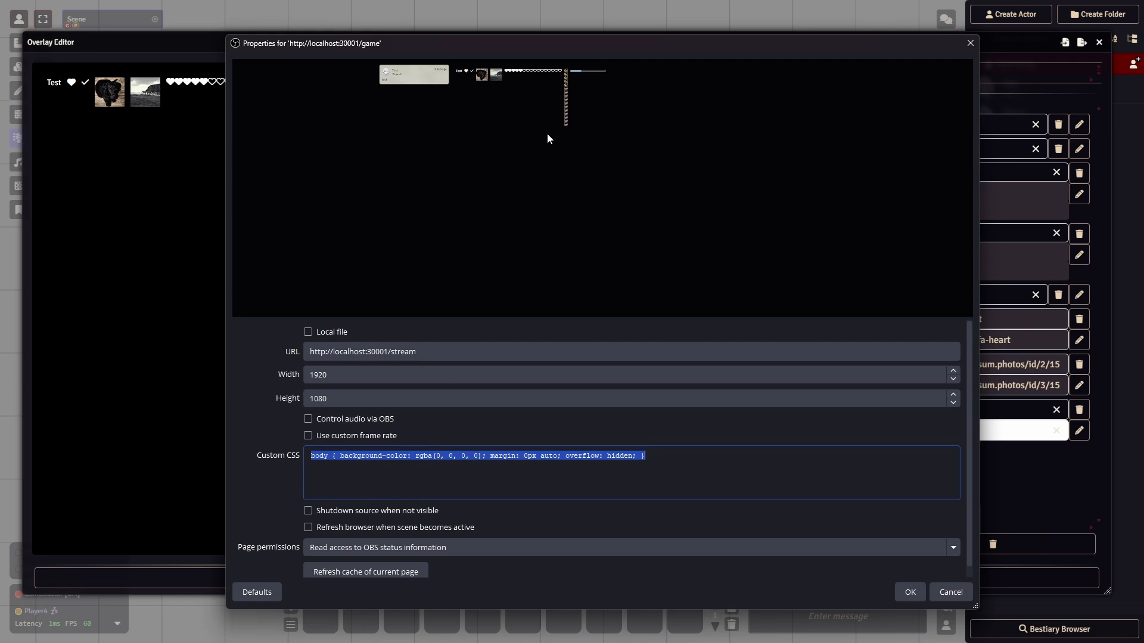
click(710, 469)
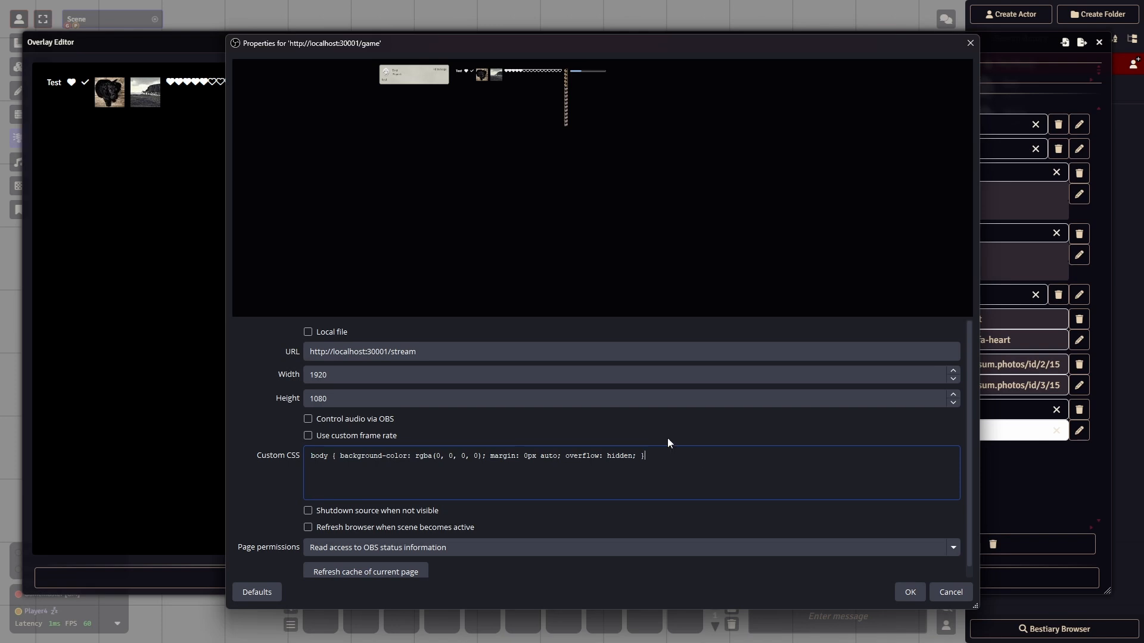
click(613, 351)
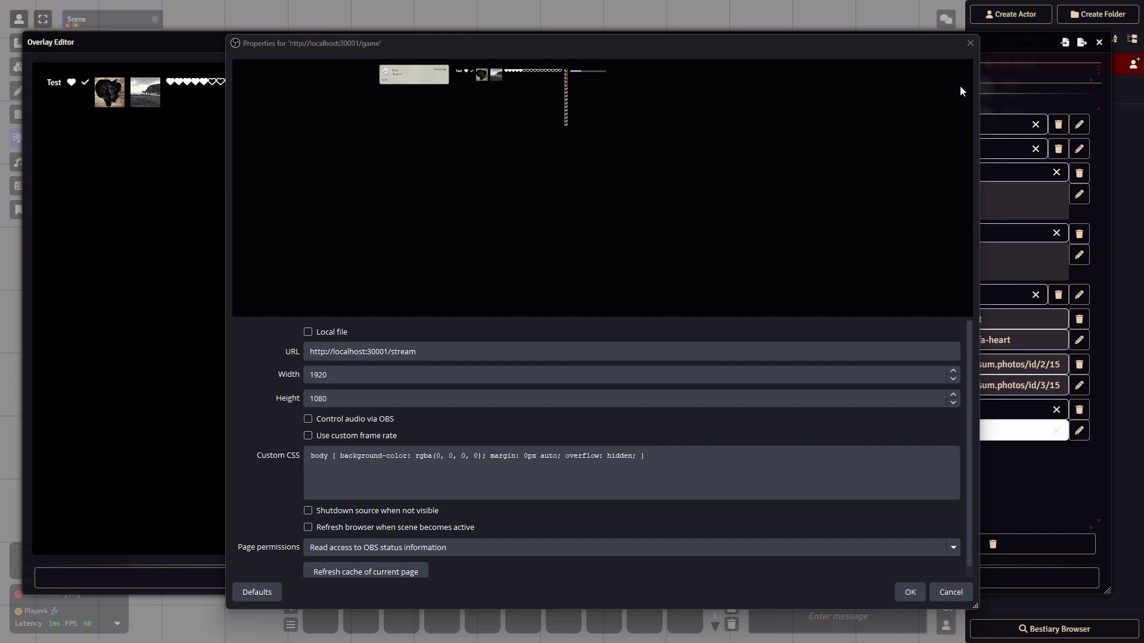
drag(851, 43, 887, 42)
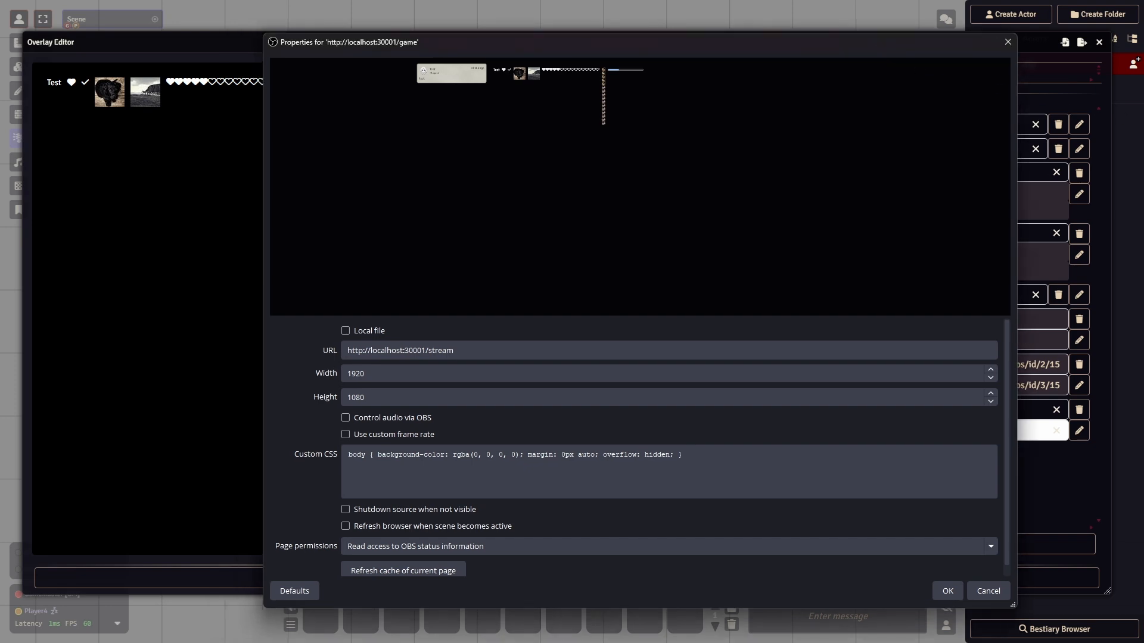
key(Escape)
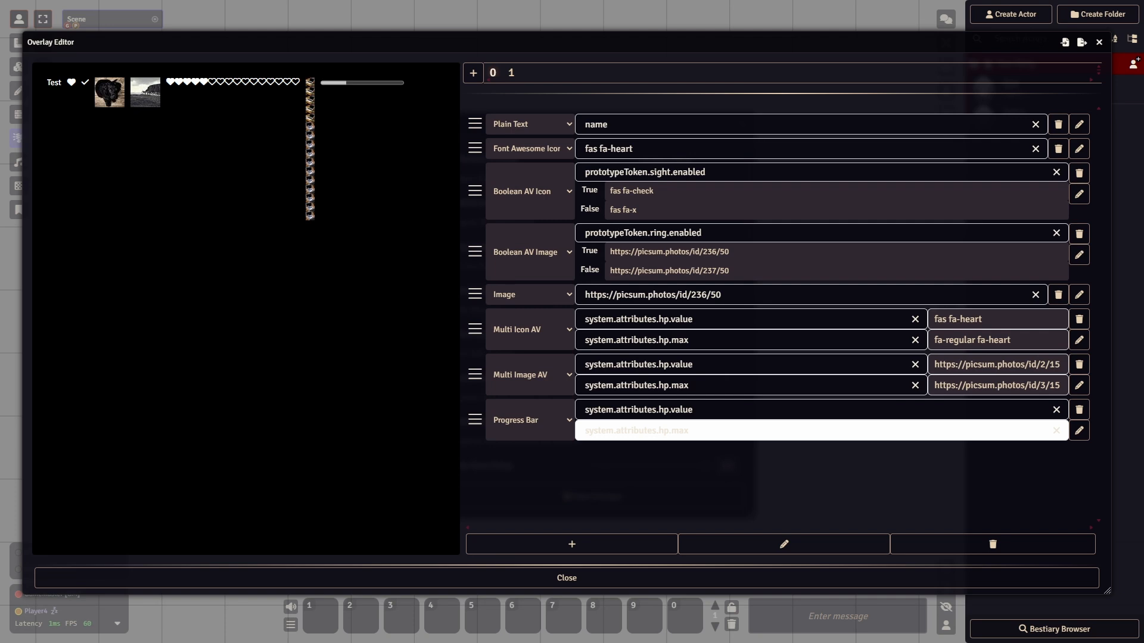
- Switch to the Stream Overlay CSS documentation in the browser and examine the .overlay and .actor #actor[actor id] levels
key(super+d)
key(super+d)
key(alt+Tab)
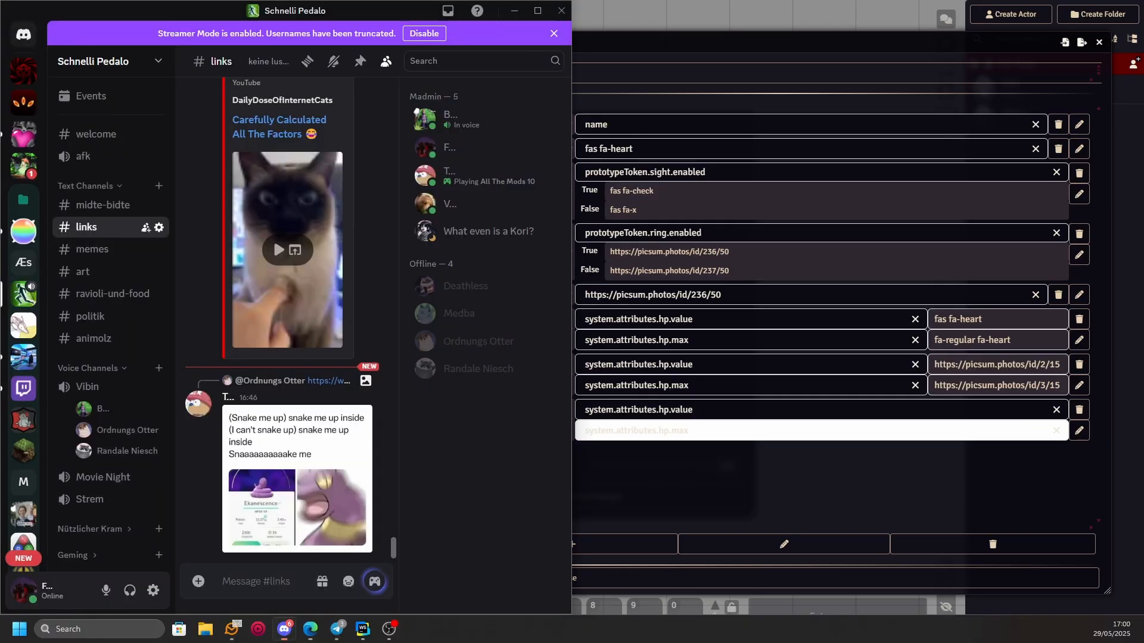
key(alt+Tab)
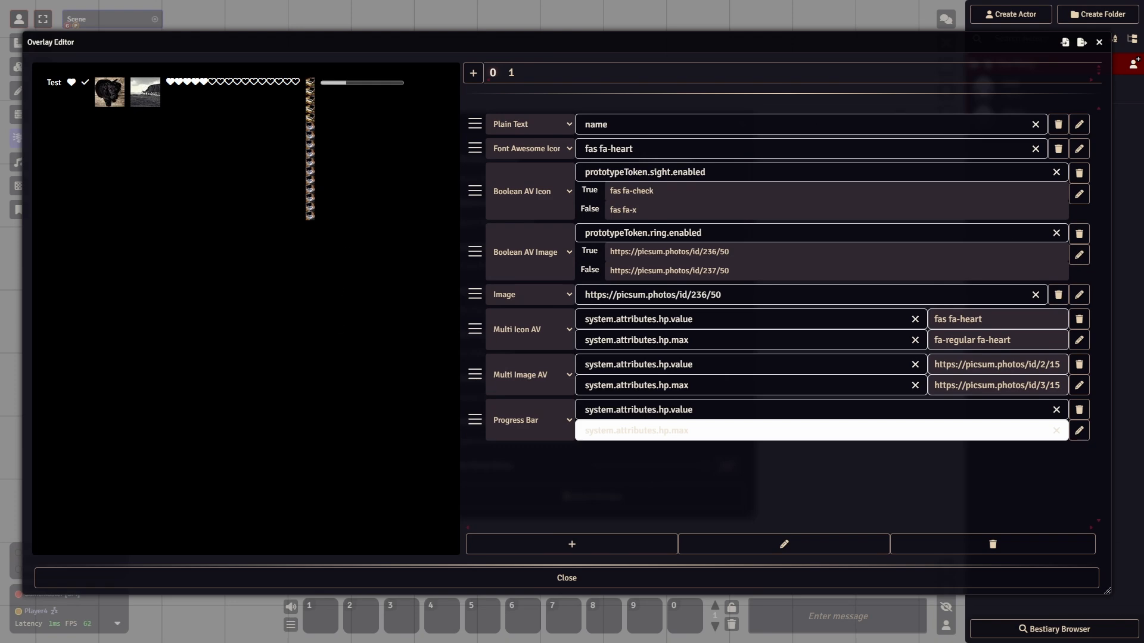
key(alt+Tab)
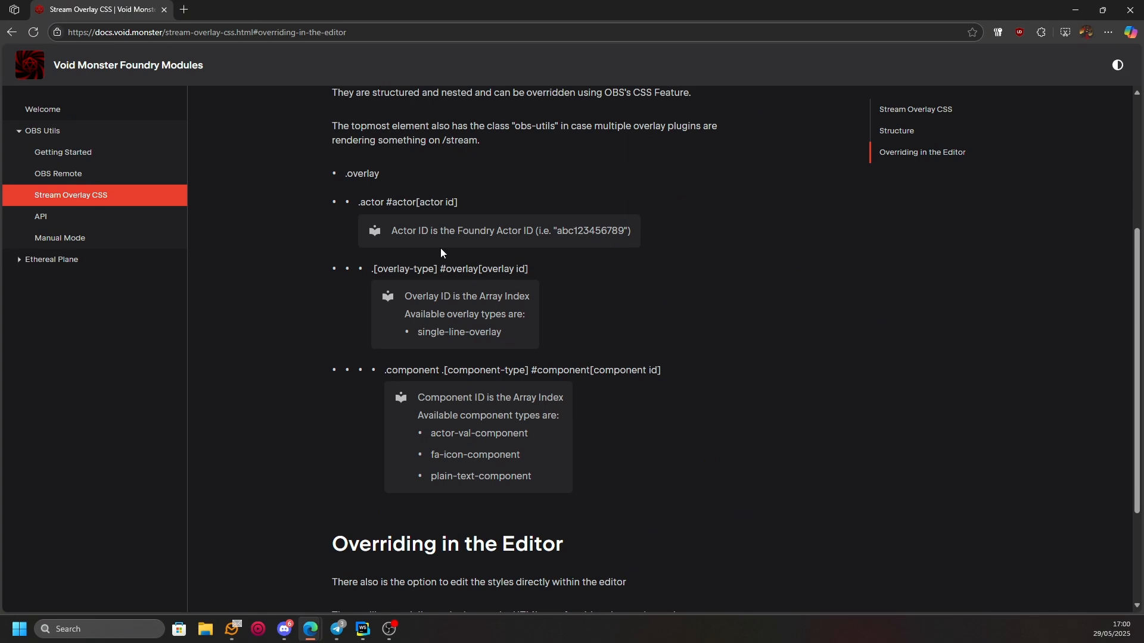
drag(346, 176, 457, 203)
click(401, 204)
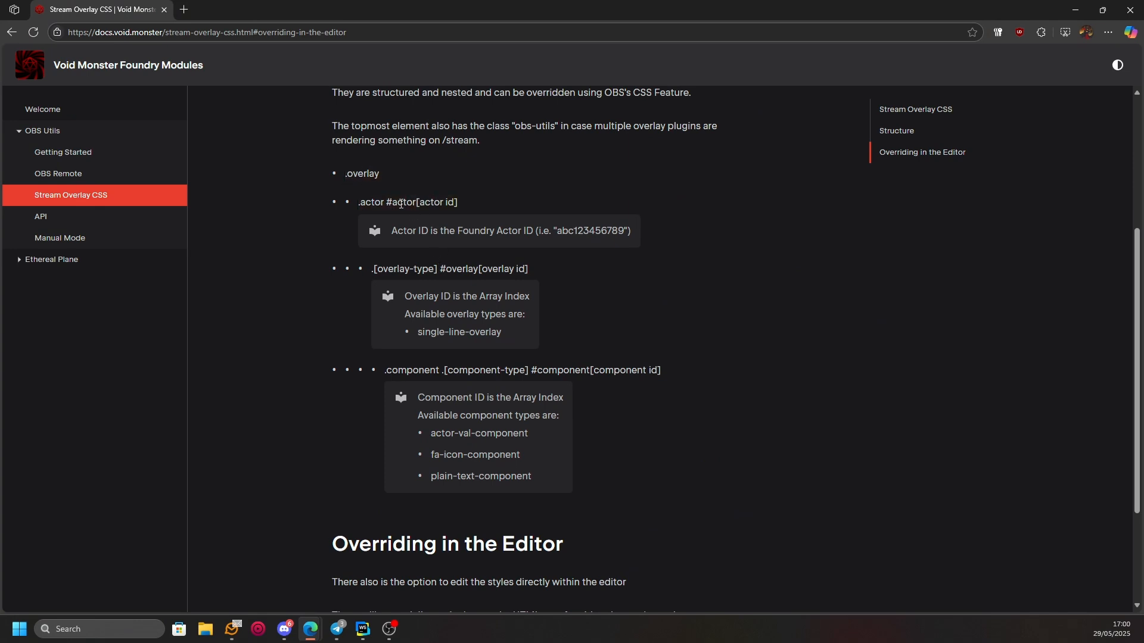
double_click(355, 173)
click(281, 152)
click(386, 174)
drag(363, 206, 458, 203)
- Examine the documented overlay-type and component selectors, including their array-index IDs and available types
click(402, 252)
triple_click(402, 274)
triple_click(453, 301)
triple_click(445, 327)
triple_click(451, 395)
triple_click(458, 421)
double_click(462, 434)
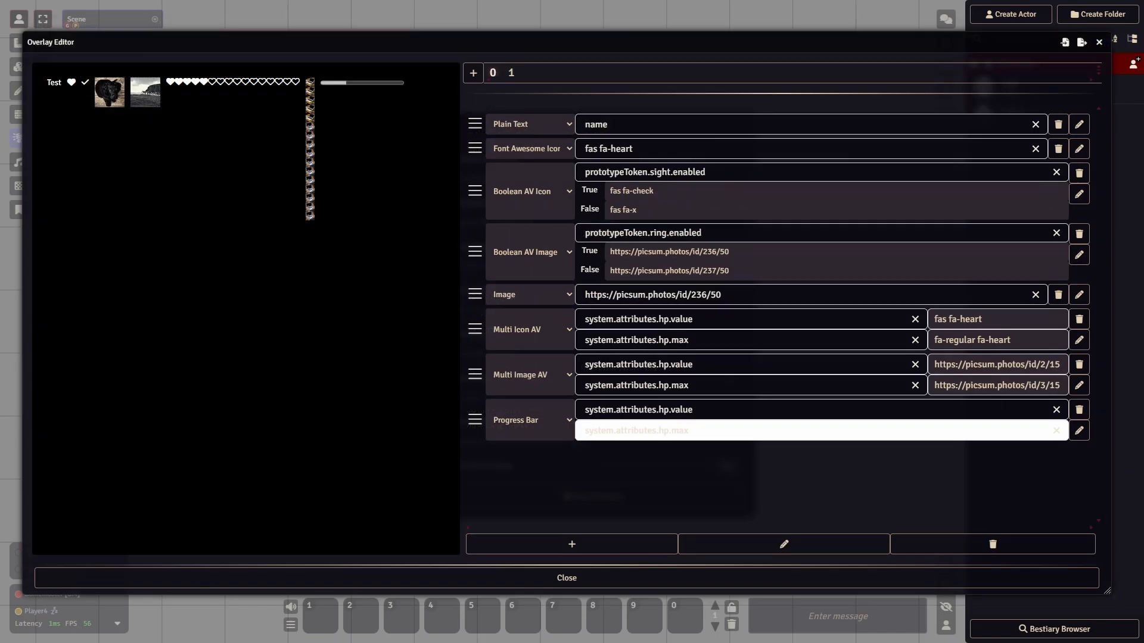
- Switch back to Foundry VTT and inspect the overlay preview's elements with the browser's DevTools element picker
key(alt+Tab)
key(alt+Tab)
key(F12)
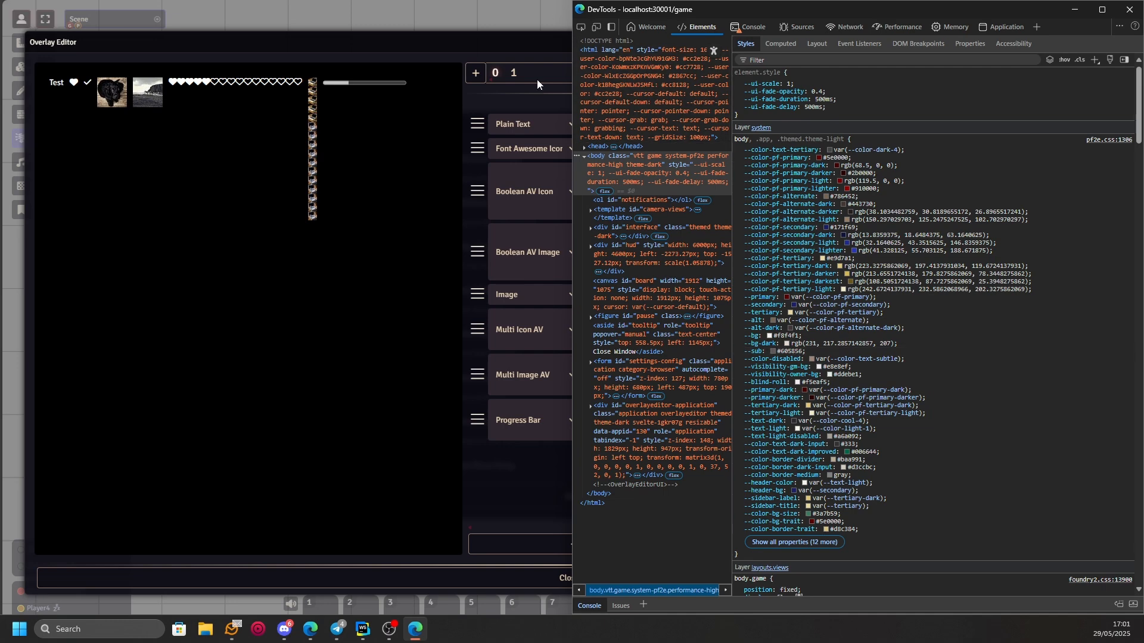
click(581, 27)
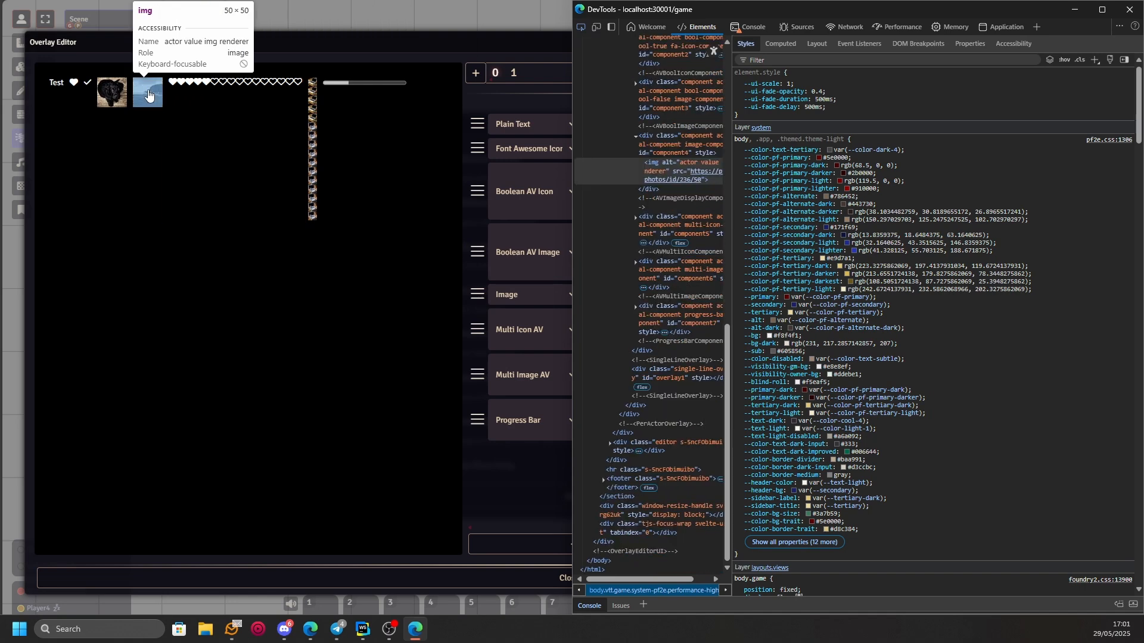
click(63, 91)
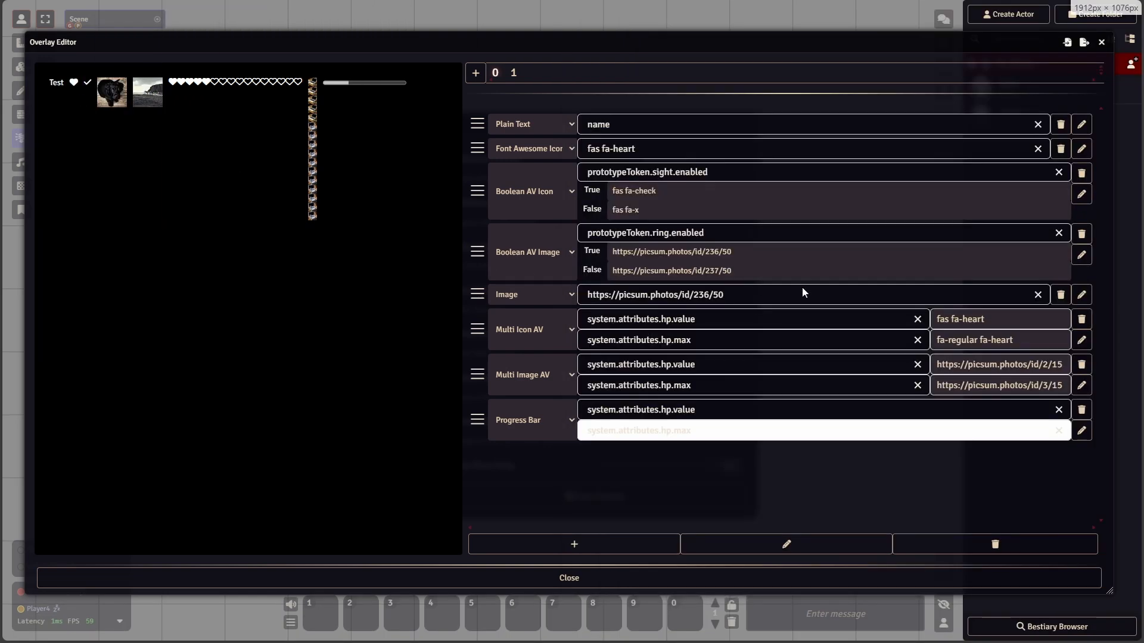
- Examine the preview, .obs-utils.overlay, .actor and .single-line-overlay elements in a widened DevTools element tree
key(alt+Tab)
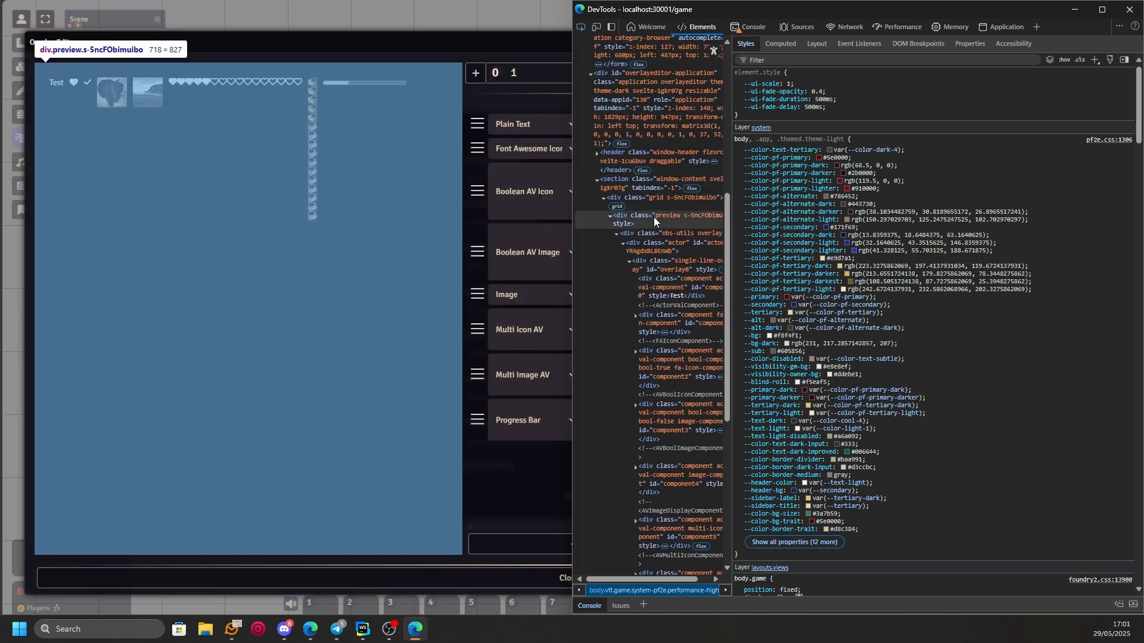
click(655, 218)
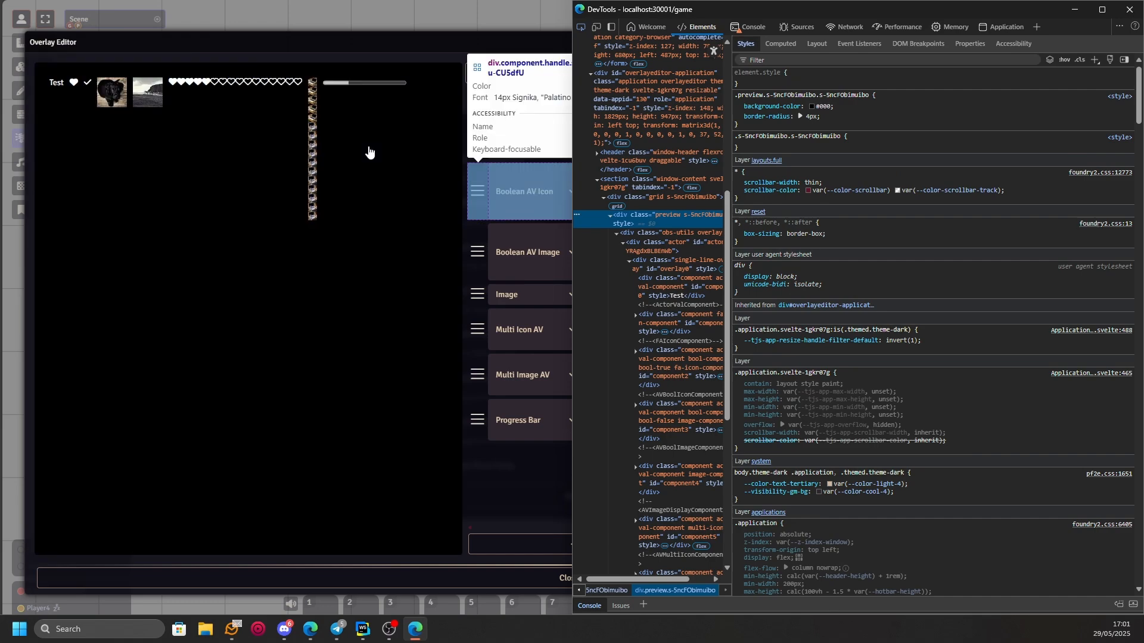
drag(732, 208, 939, 205)
scroll(795, 262, up, 6)
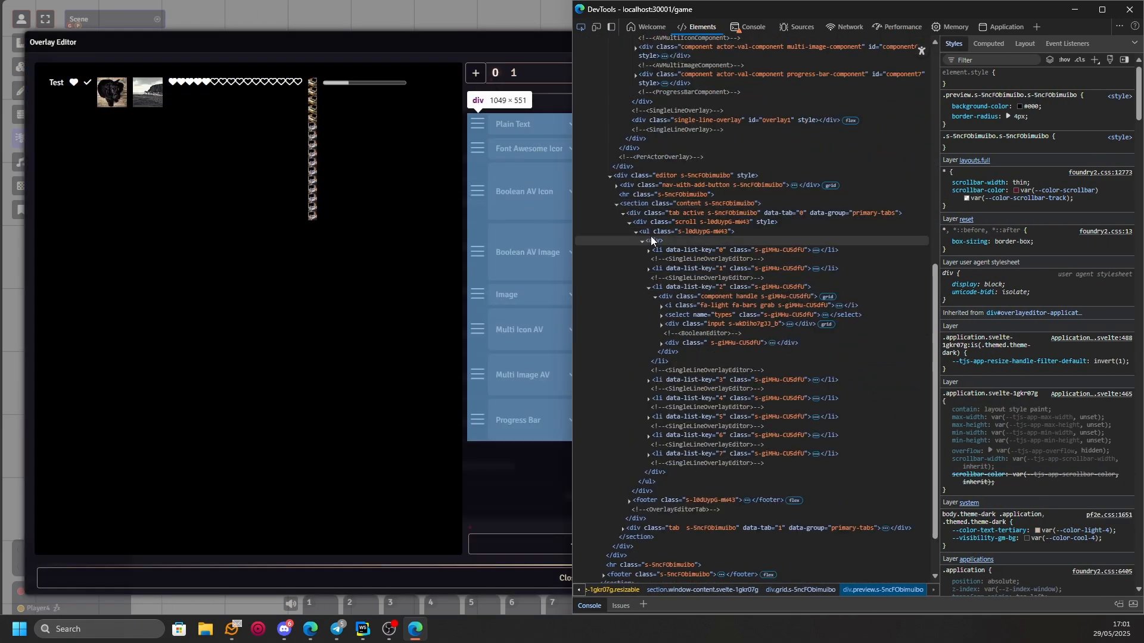
scroll(691, 202, up, 5)
click(690, 172)
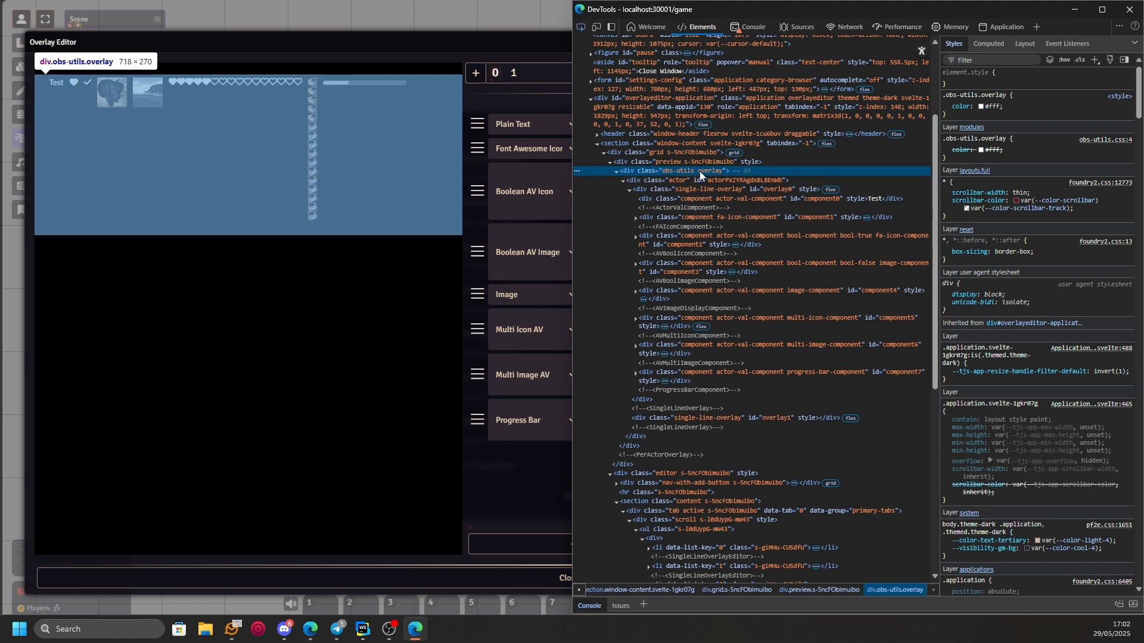
click(670, 181)
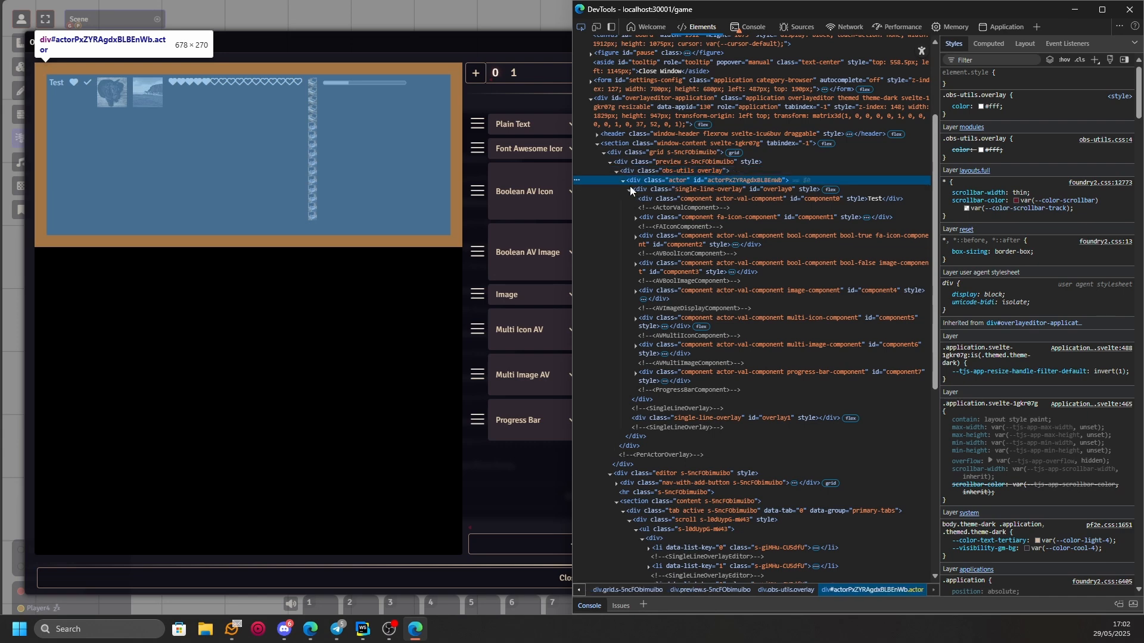
click(643, 187)
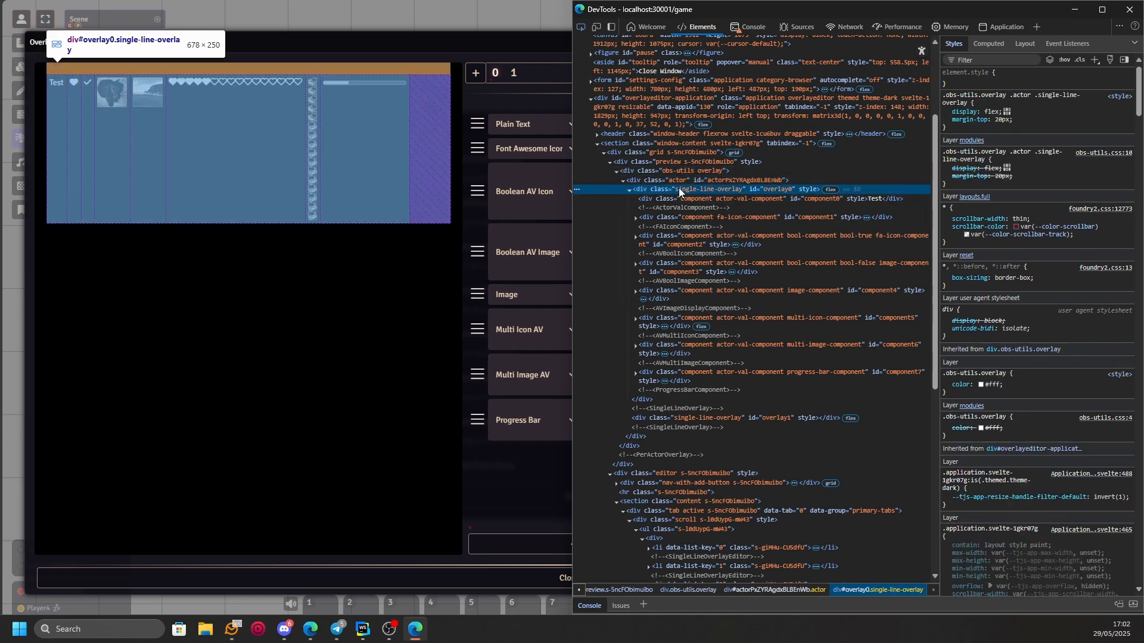
- Examine the overlay's component elements from component0 to component7, including the progress element nested in the progress bar component
click(689, 200)
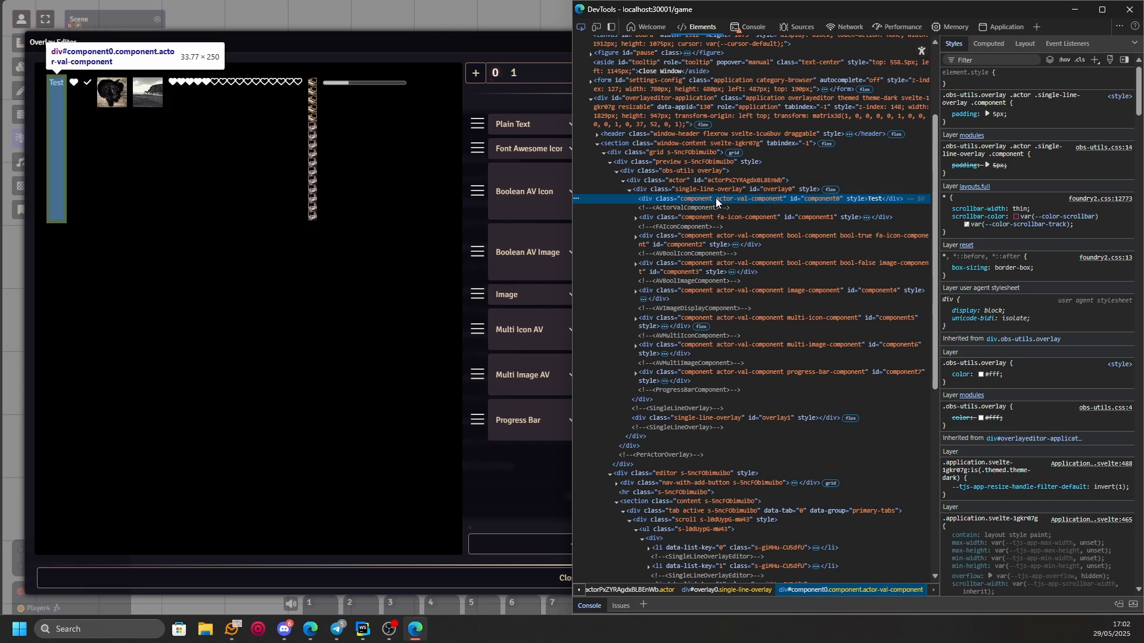
click(754, 218)
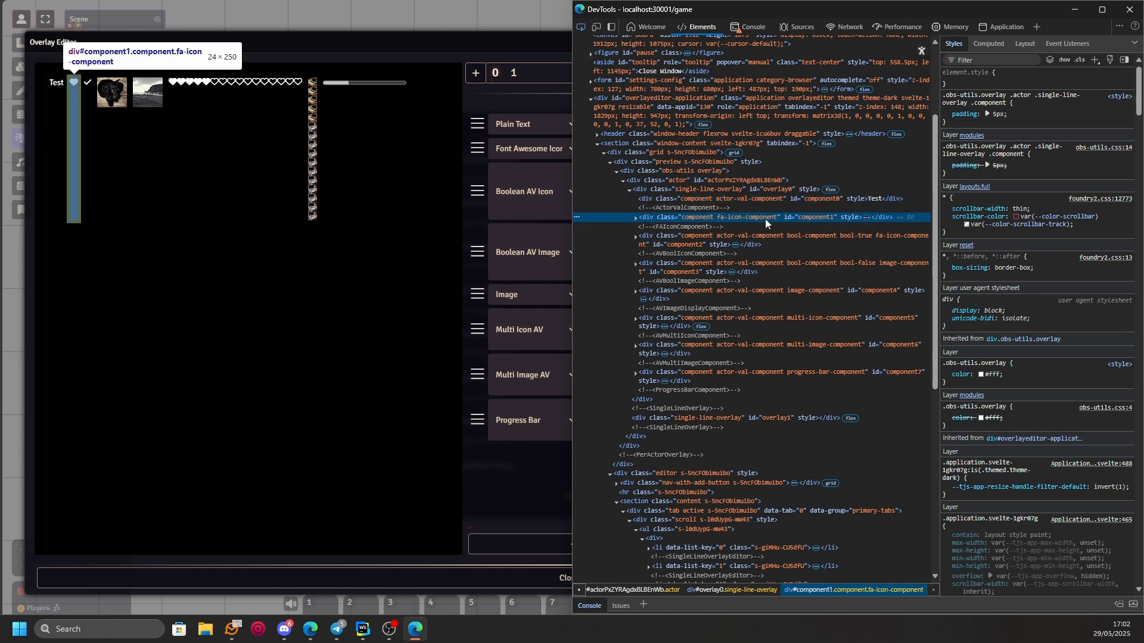
click(762, 238)
click(787, 267)
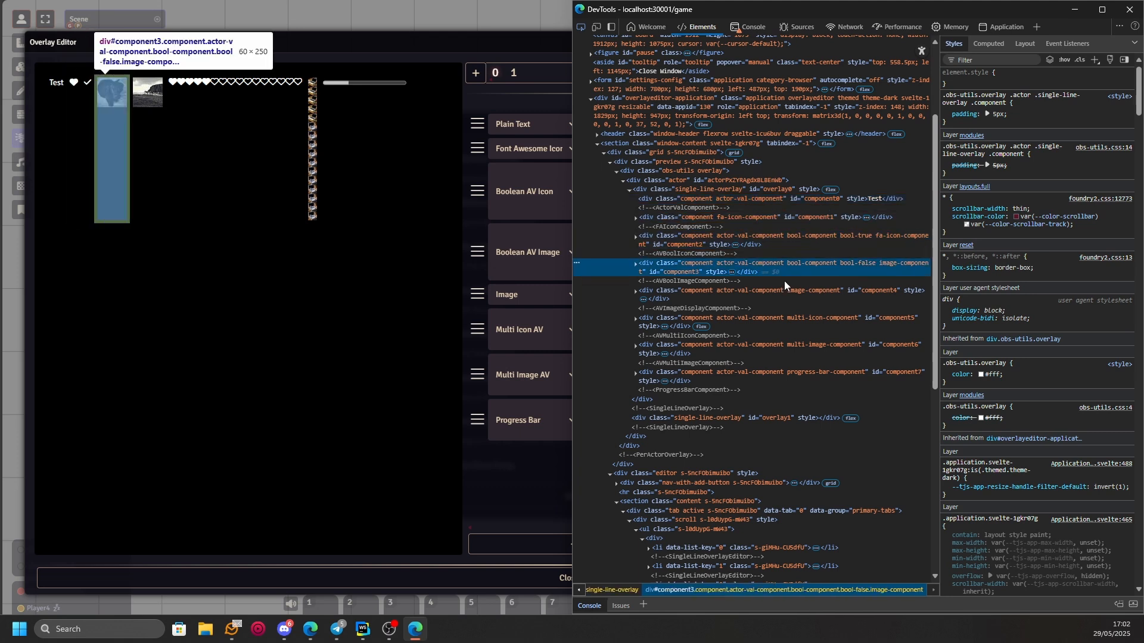
click(782, 293)
click(771, 322)
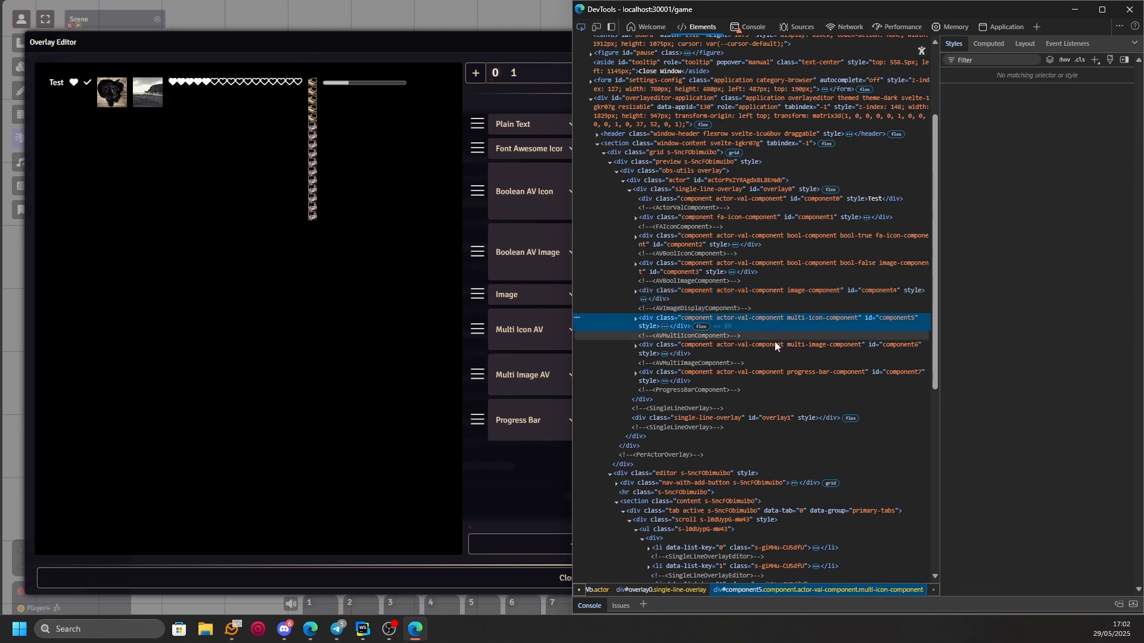
click(775, 347)
click(779, 375)
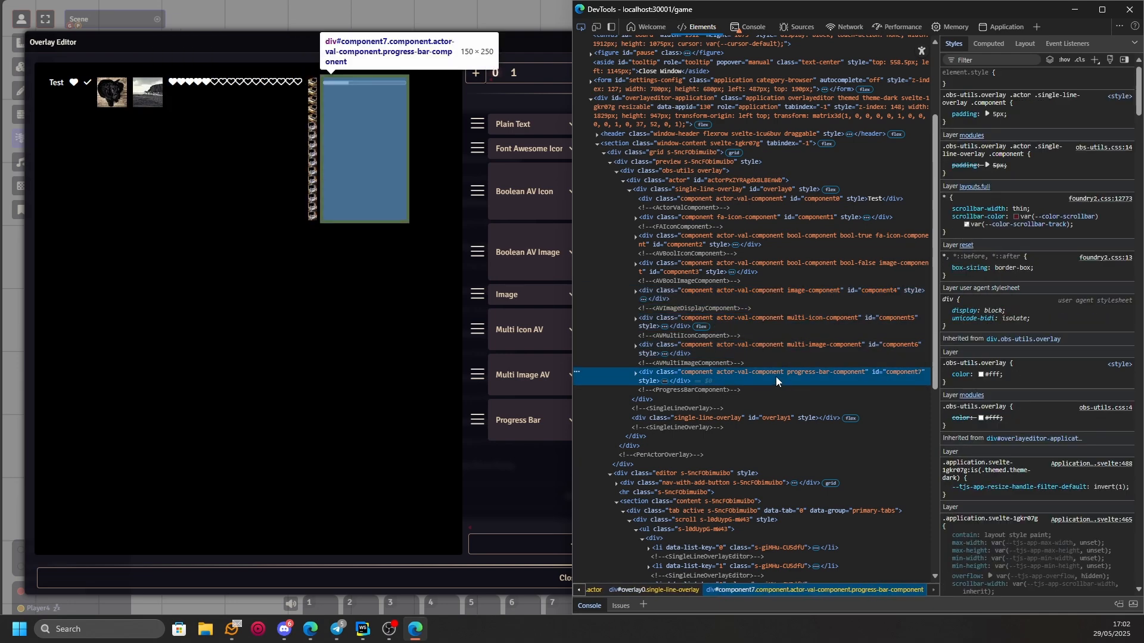
click(636, 375)
click(657, 390)
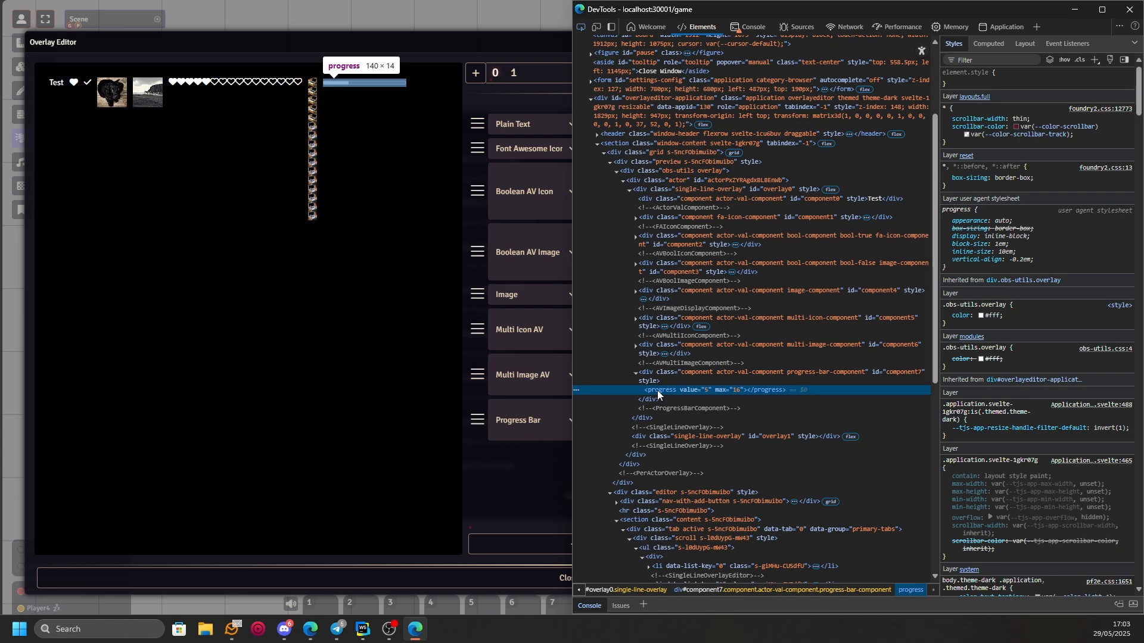
- Switch to OBS and close the browser source's properties without changes
key(alt+Tab)
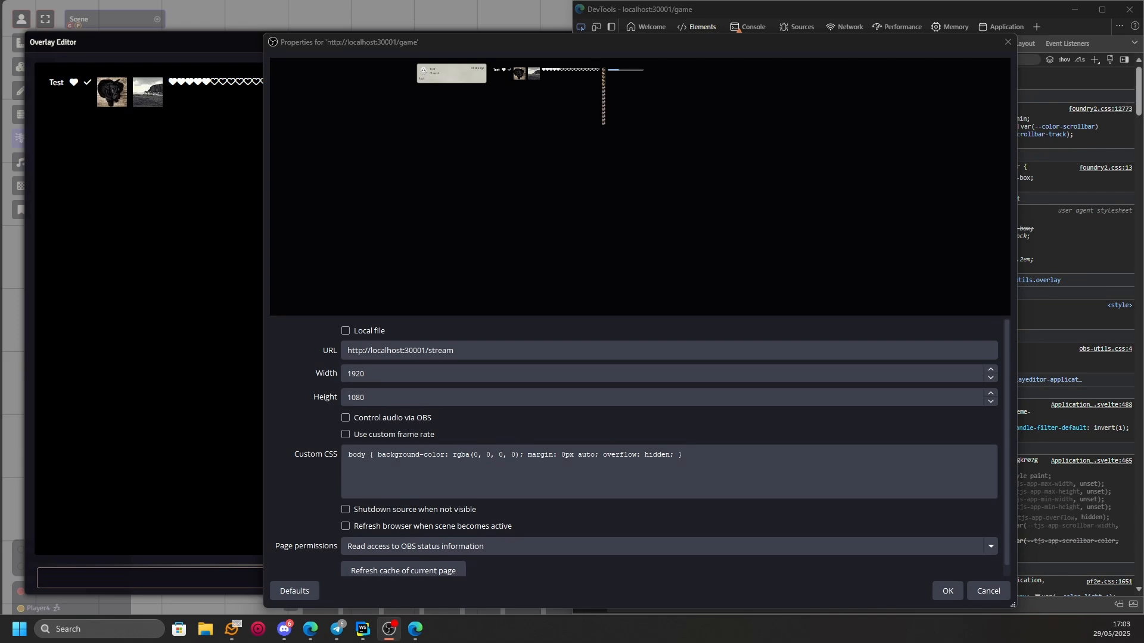
key(alt+Tab)
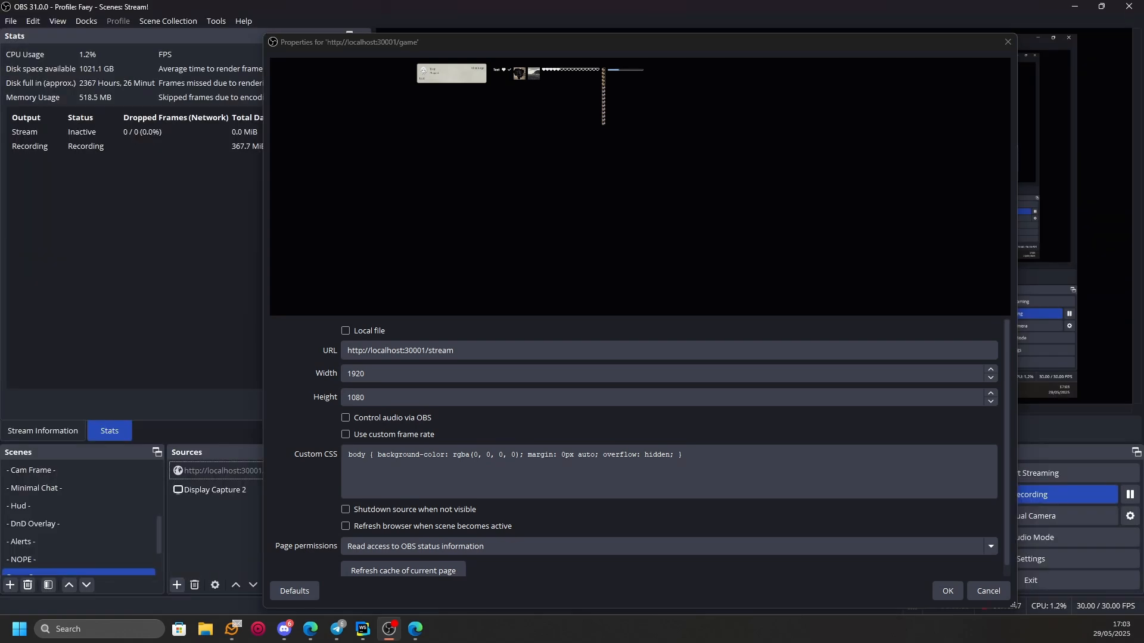
click(1007, 42)
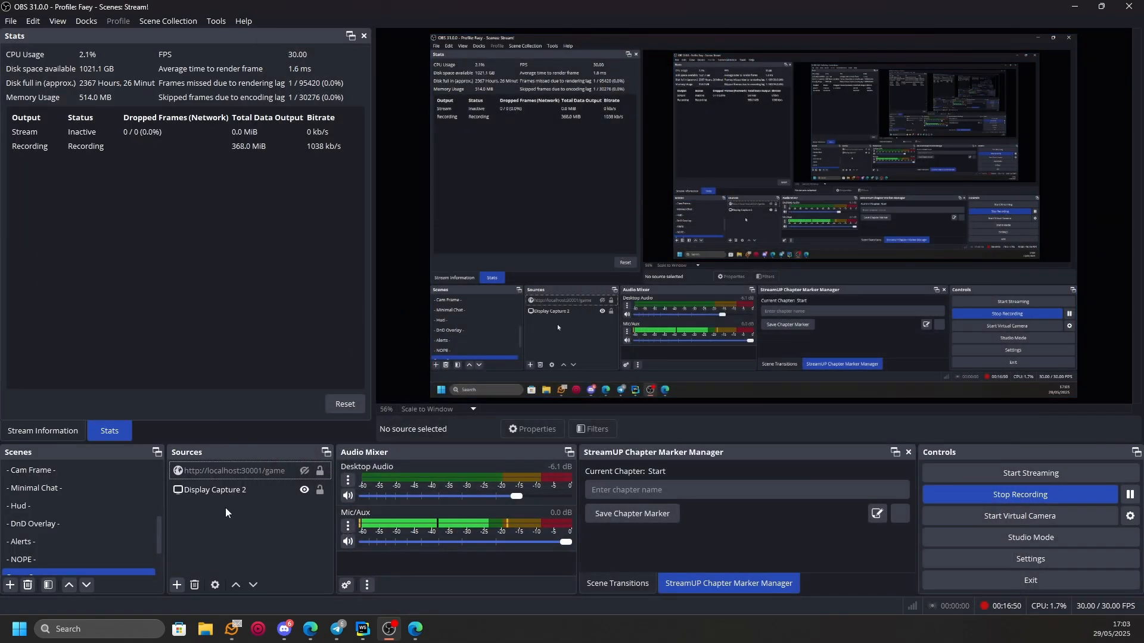
click(238, 490)
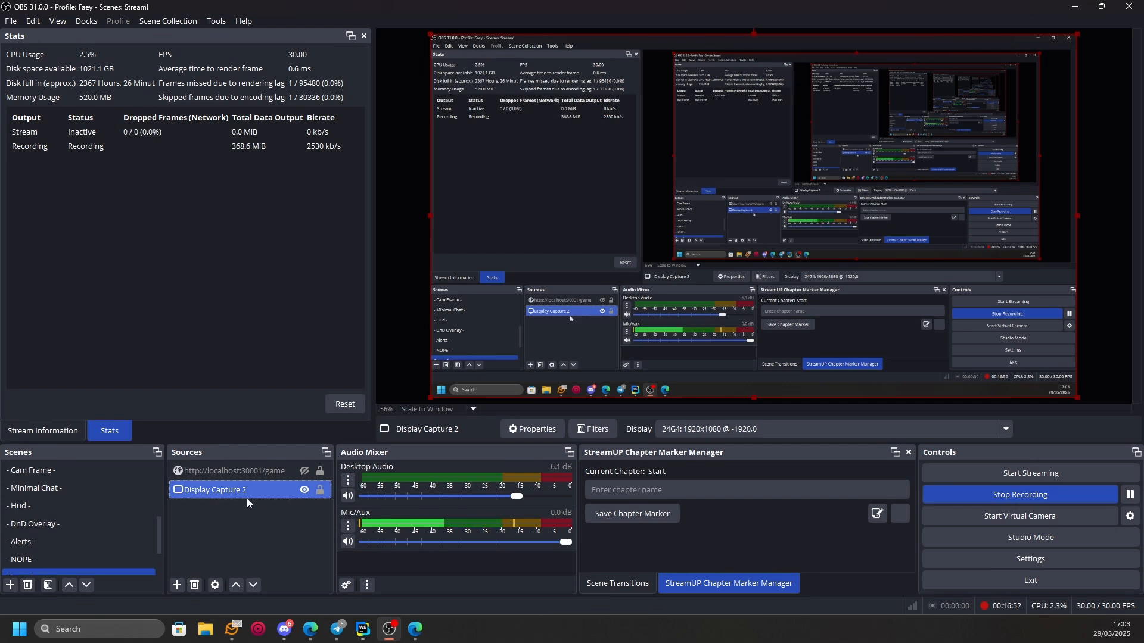
- Make the localhost:30001/game browser source visible and enlarge it to fill the canvas
click(269, 475)
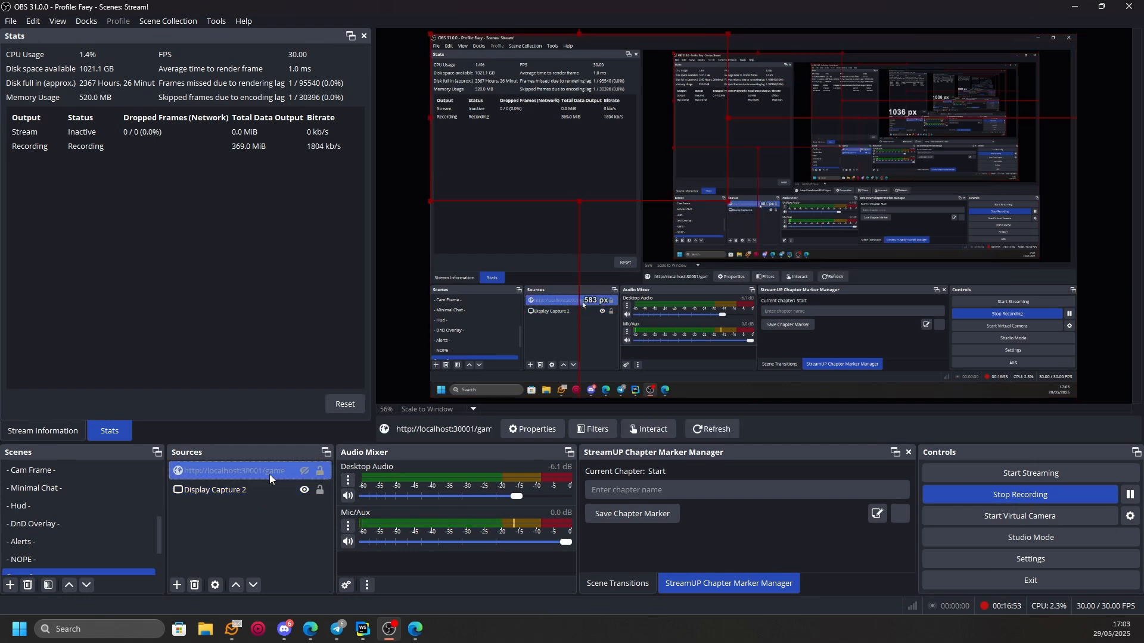
click(302, 472)
drag(727, 201, 1061, 363)
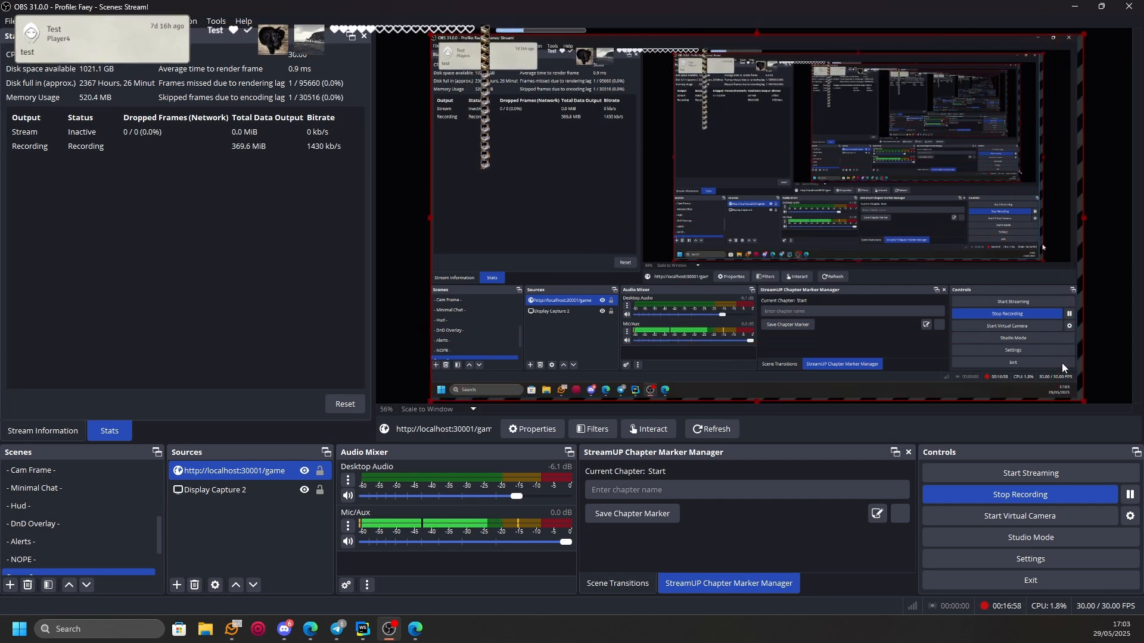
- Crop the browser source's right side down to the chat message, leaving about 1582 px to the canvas's right edge
drag(666, 61, 666, 164)
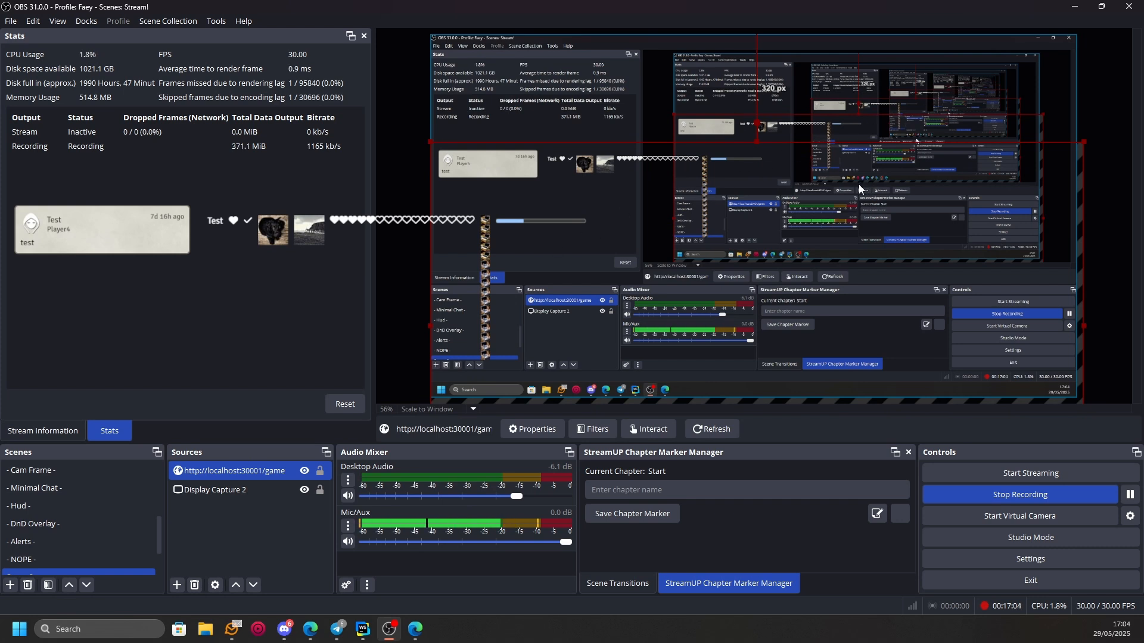
drag(843, 268, 847, 161)
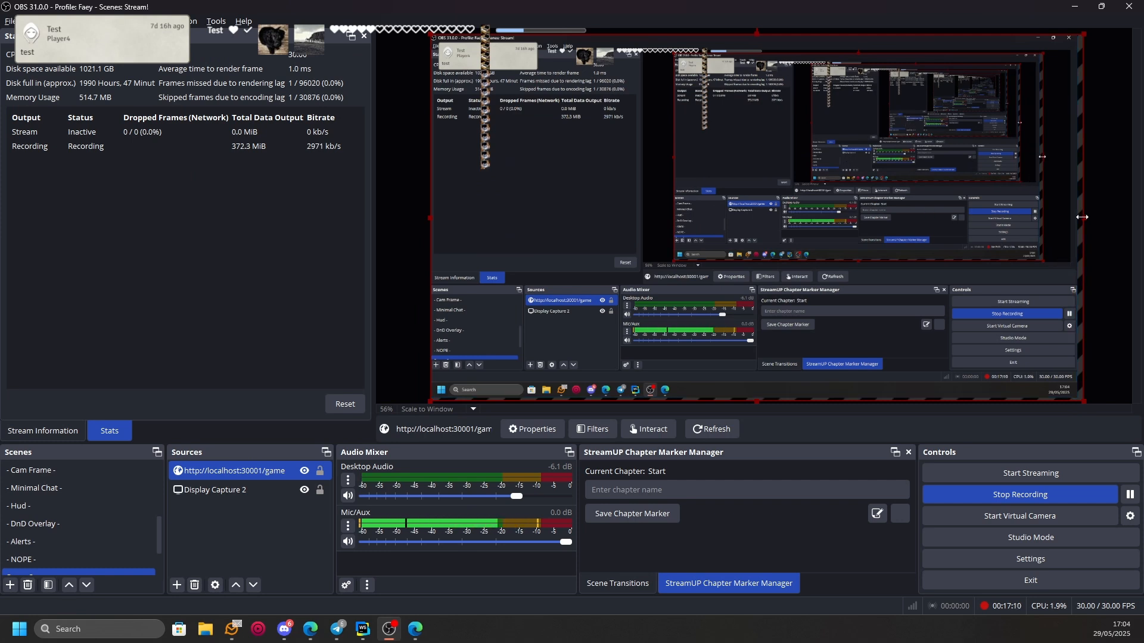
drag(1081, 217, 544, 276)
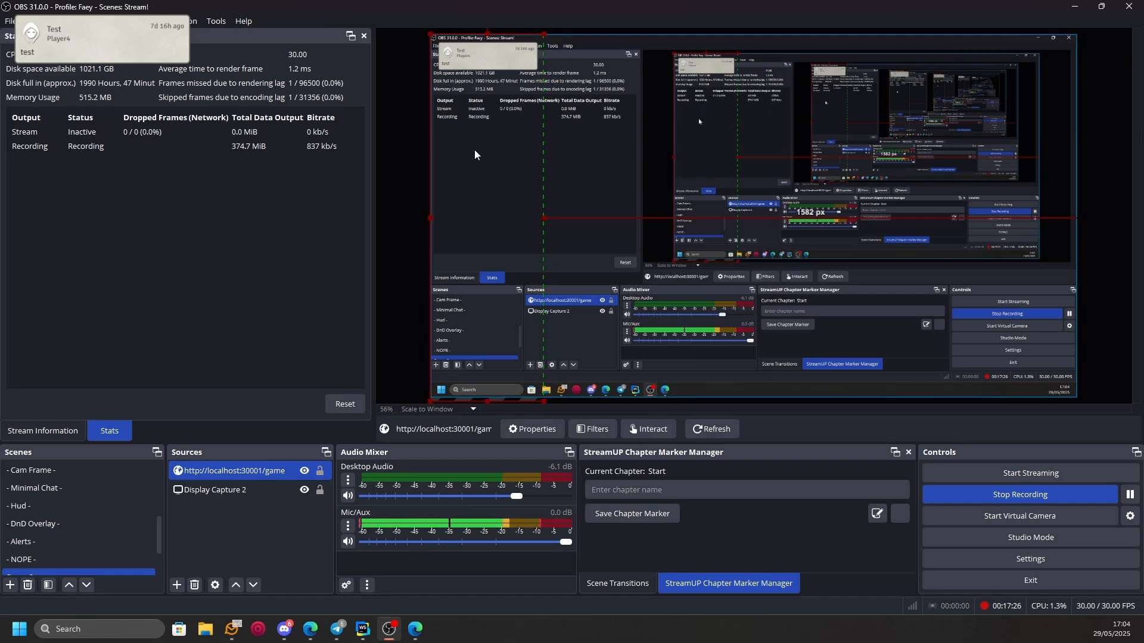
mouse_move(485, 154)
mouse_down()
mouse_move(495, 155)
mouse_move(485, 147)
mouse_up()
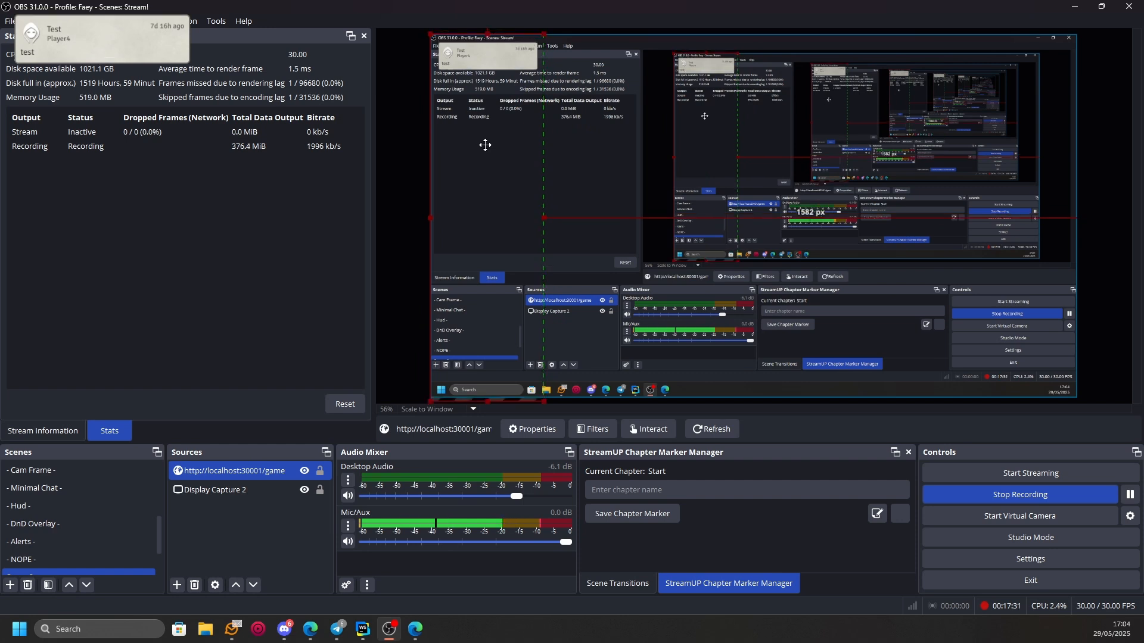
- Duplicate the browser source and crop the copy to the actor overlay, about 787 px from the canvas's left edge and 470 px from its right
click(252, 473)
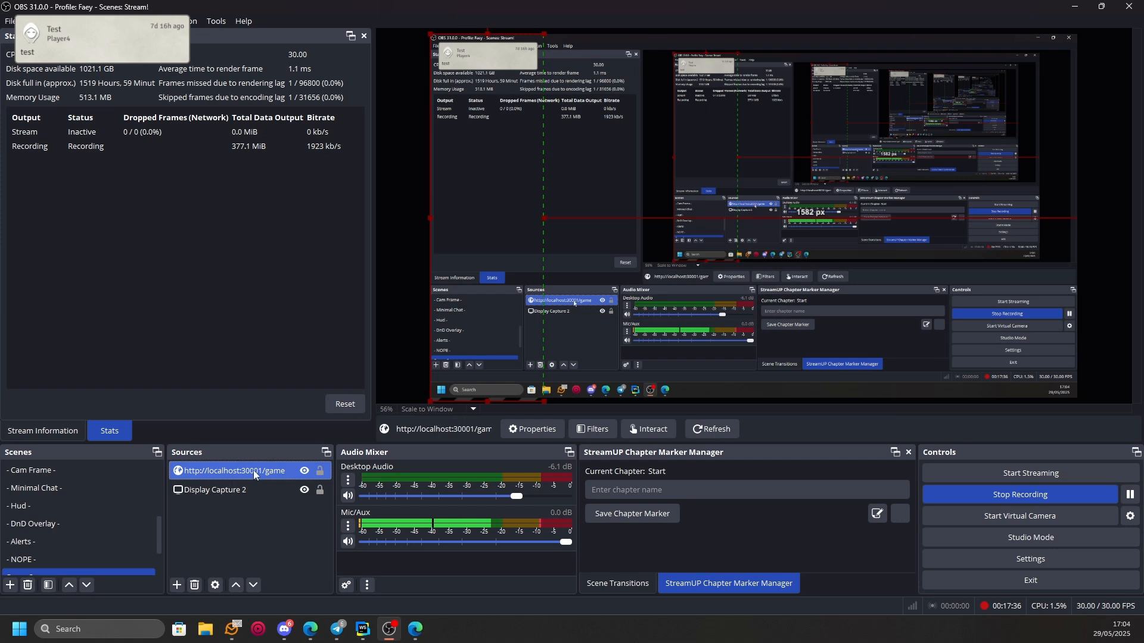
key(ctrl+v)
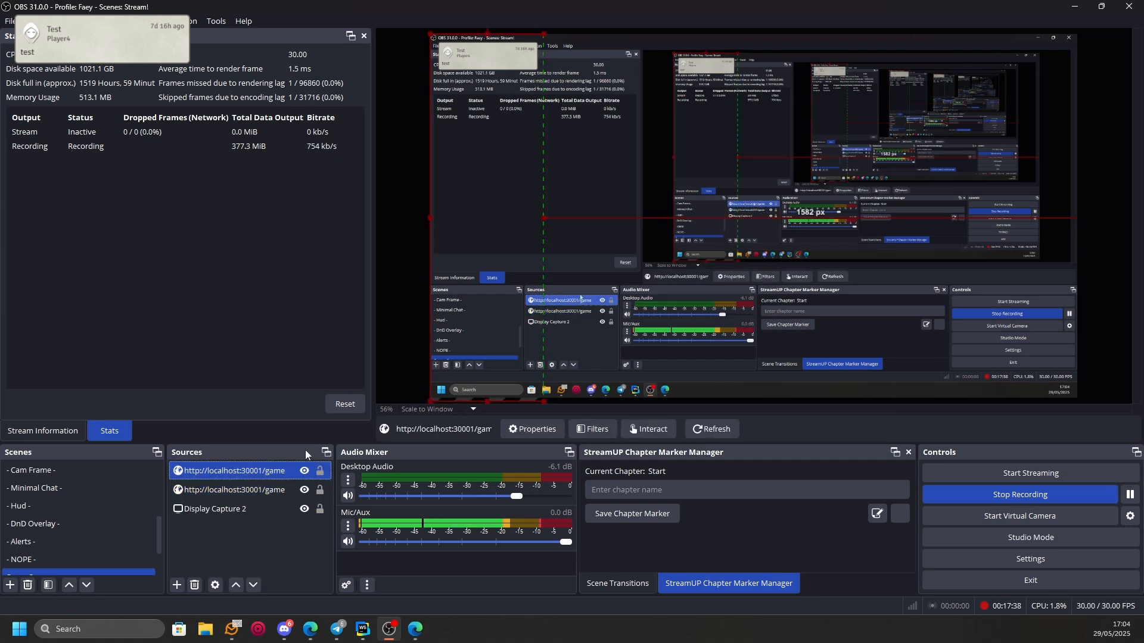
drag(500, 182, 918, 212)
drag(576, 214, 695, 214)
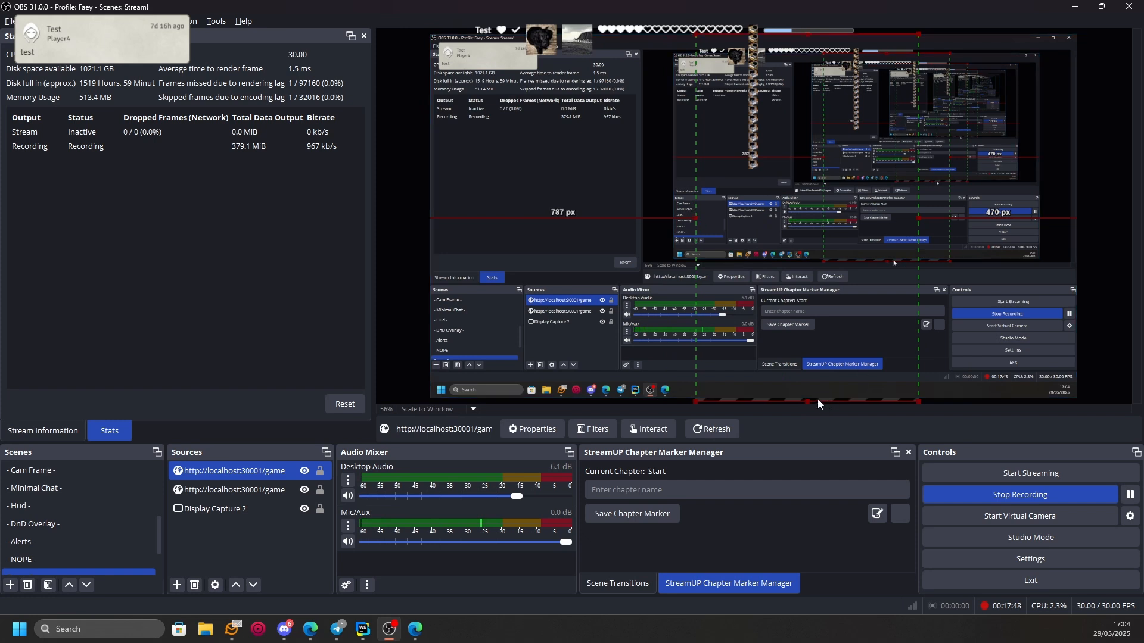
- Crop the duplicated source to the dog image and enlarge it, about 697 px from the canvas's left edge and 73 px from its top
drag(809, 401, 790, 73)
drag(916, 54, 747, 54)
click(691, 53)
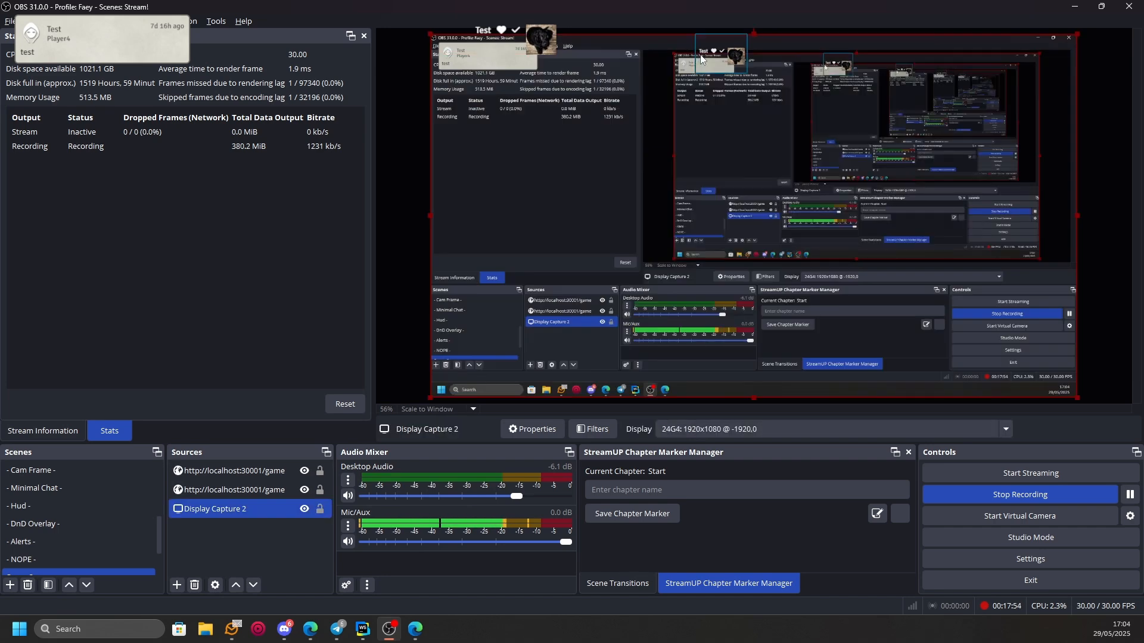
click(725, 63)
drag(693, 52, 773, 236)
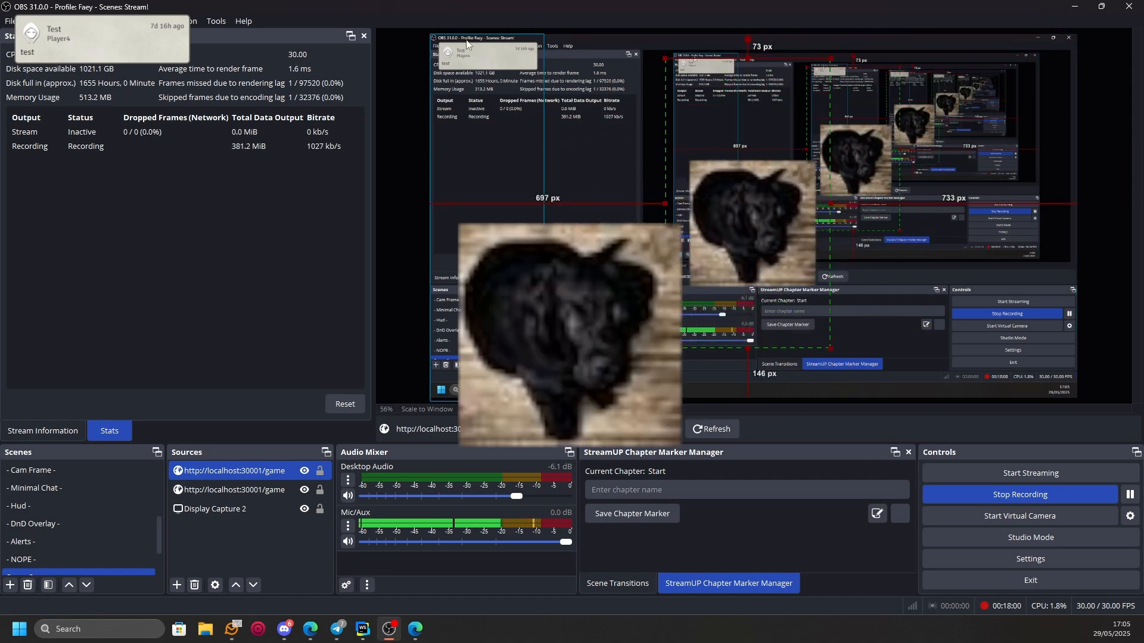
- Enlarge the chat message source and shift it down from the canvas's top edge
click(537, 128)
drag(543, 33, 667, 30)
drag(616, 45, 615, 220)
drag(545, 48, 581, 357)
drag(566, 227, 536, 131)
- Move the dog image source about 948 px from the canvas's left edge and 136 px from its top, and view the available source types
drag(692, 203, 790, 213)
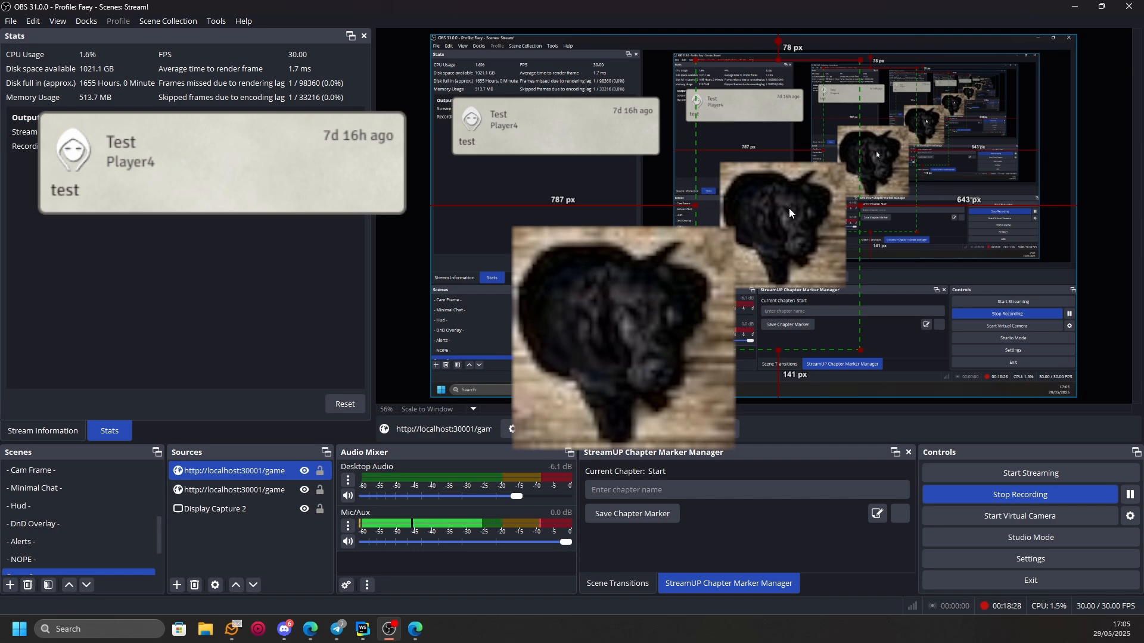
drag(789, 208, 842, 228)
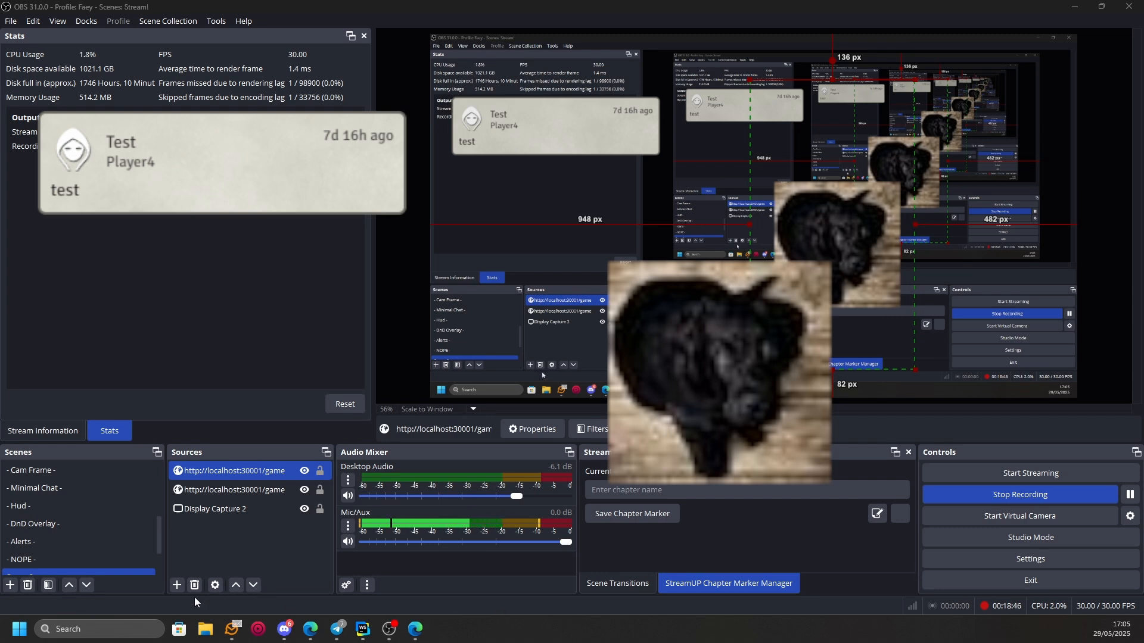
click(177, 585)
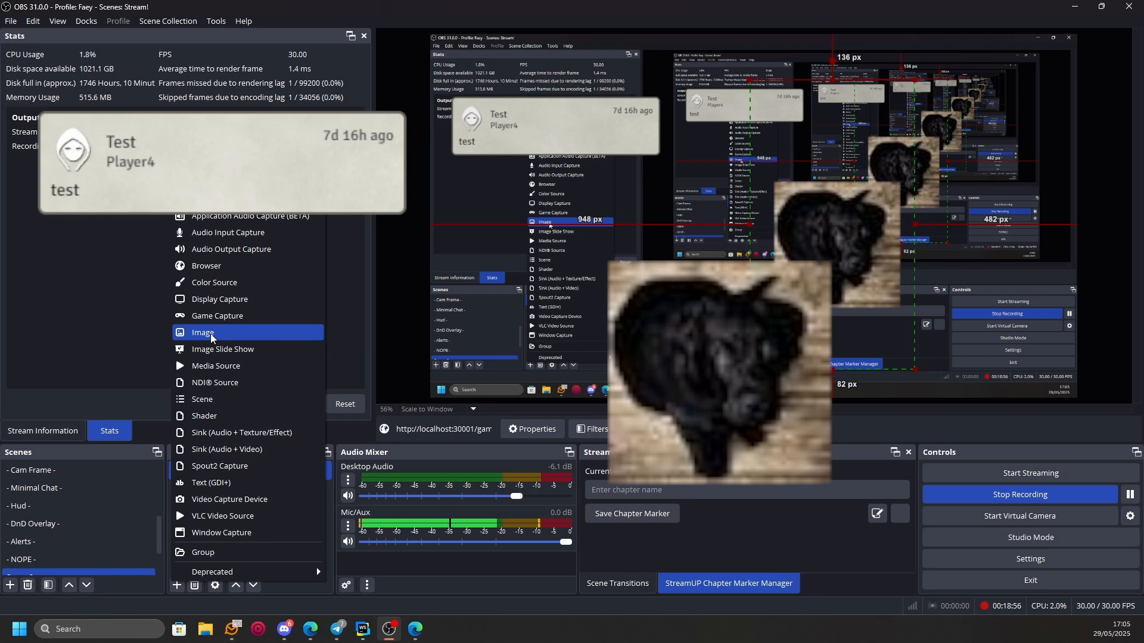
click(473, 143)
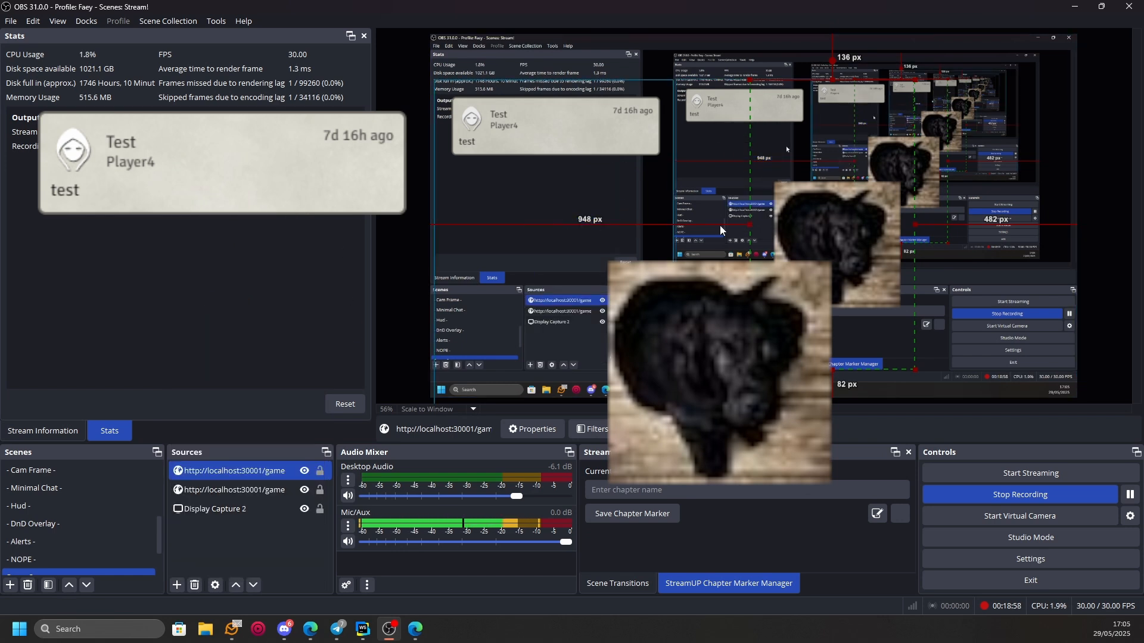
- Fit the chat message source to the canvas height in the top-left corner, about 1584 px from the canvas's right edge
drag(542, 161, 537, 149)
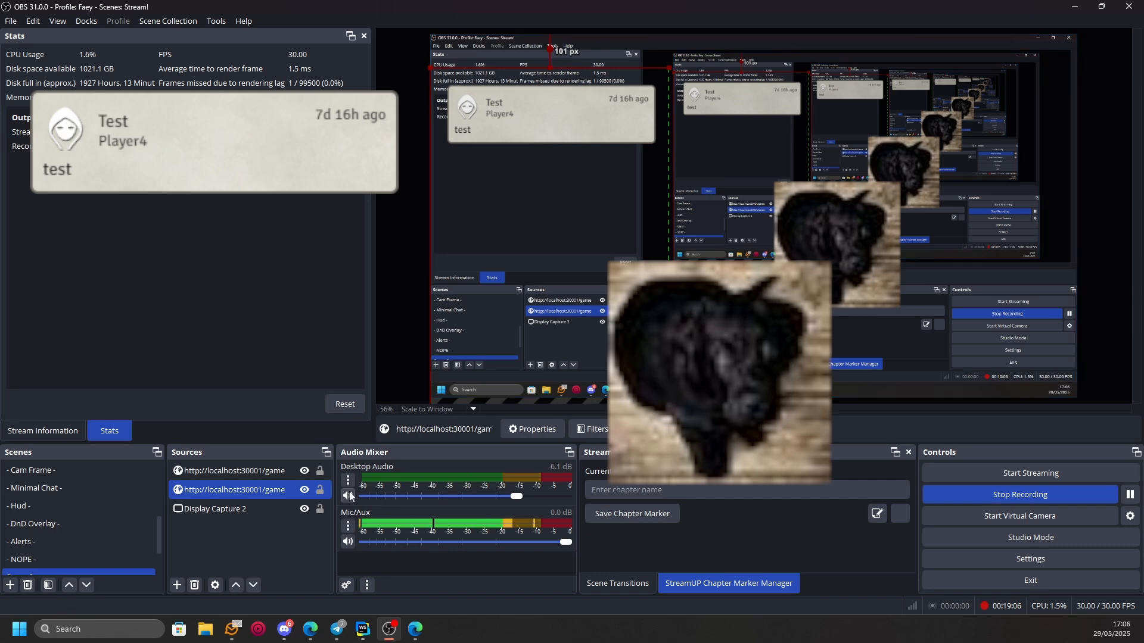
drag(589, 289, 602, 251)
drag(669, 34, 504, 244)
drag(503, 330, 499, 127)
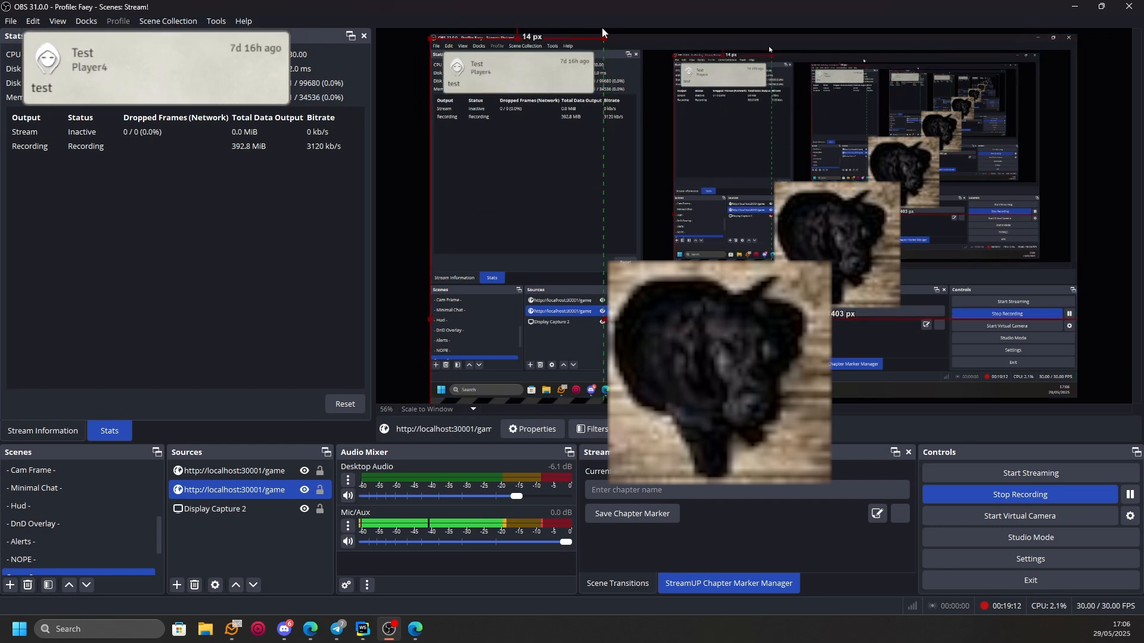
drag(603, 37, 484, 198)
drag(477, 303, 477, 168)
drag(554, 61, 529, 145)
drag(499, 258, 498, 146)
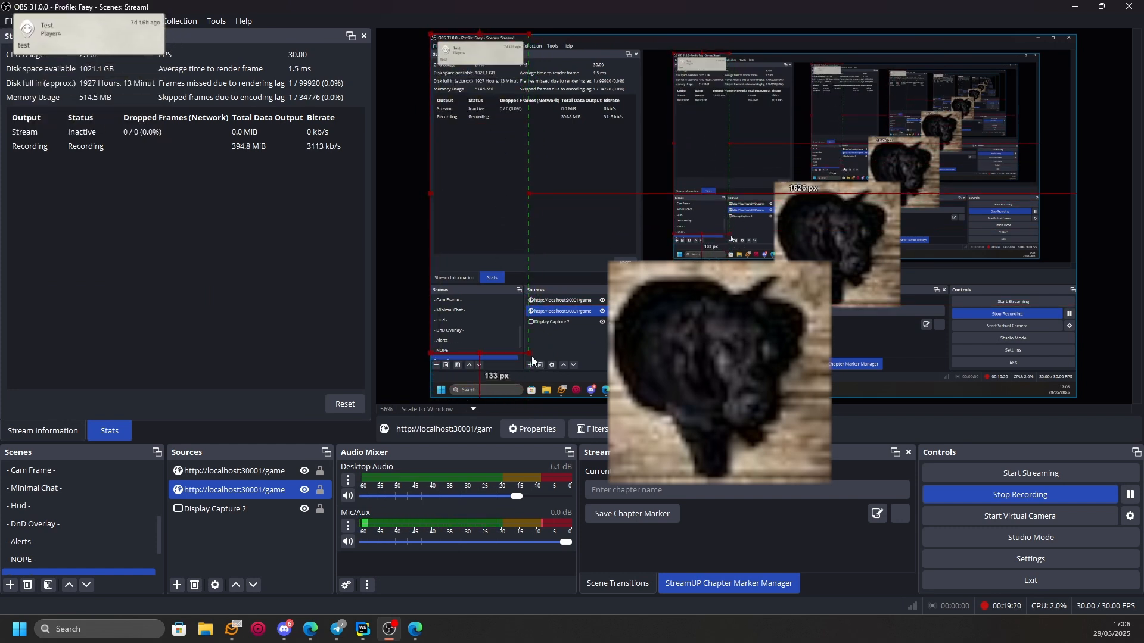
mouse_move(529, 354)
mouse_down()
mouse_move(556, 371)
mouse_move(542, 346)
mouse_up()
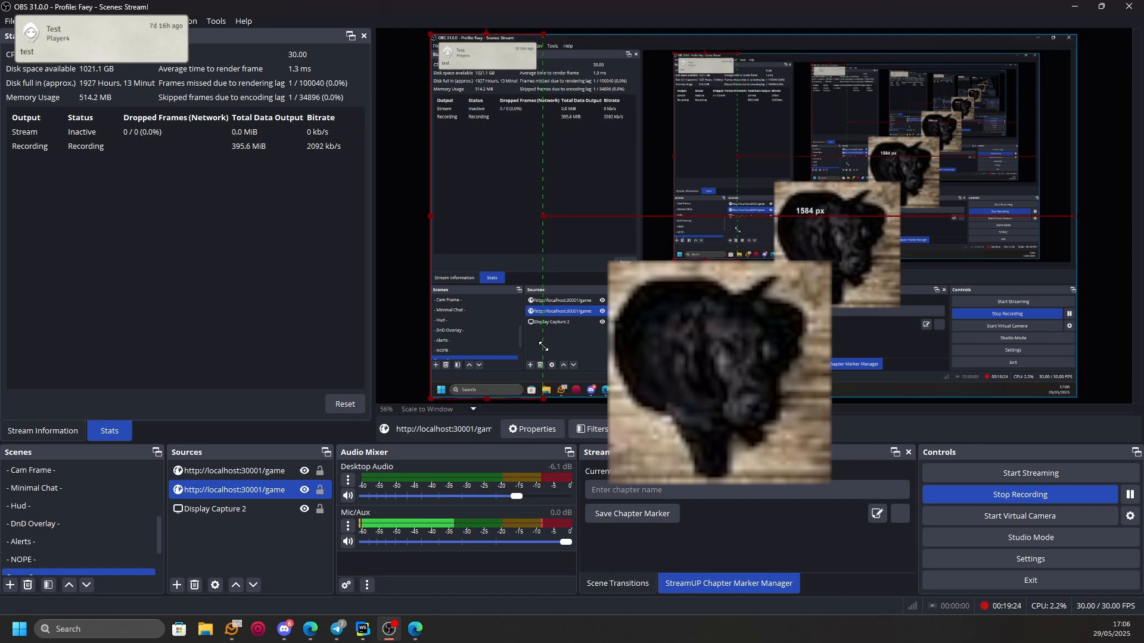
- Reposition the dog image source about 525 px from the canvas's left edge and 79 px from its top
click(400, 277)
drag(784, 231, 735, 168)
click(479, 103)
click(479, 102)
click(774, 204)
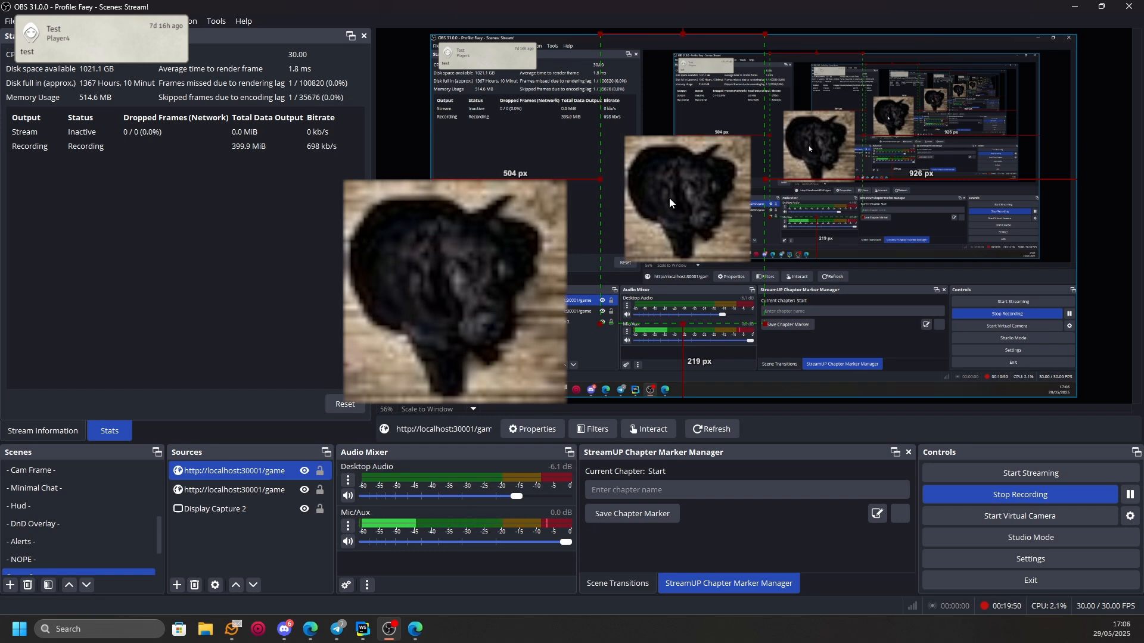
drag(673, 219, 694, 249)
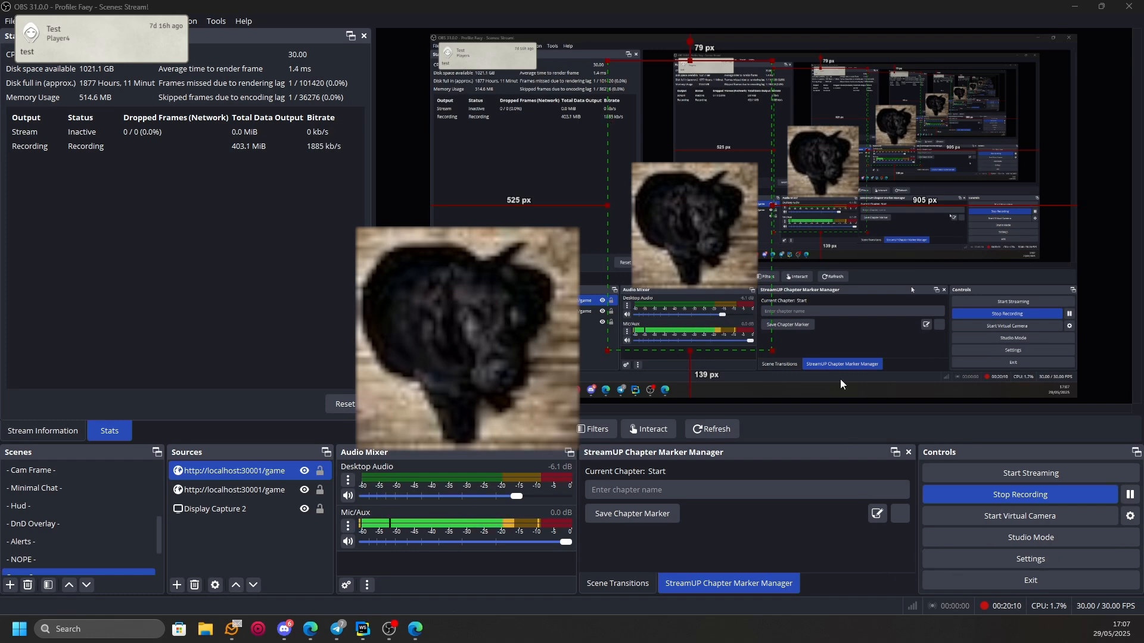
- Leave OBS and close DevTools to return to the Overlay Editor in Foundry VTT
drag(793, 8, 1143, 6)
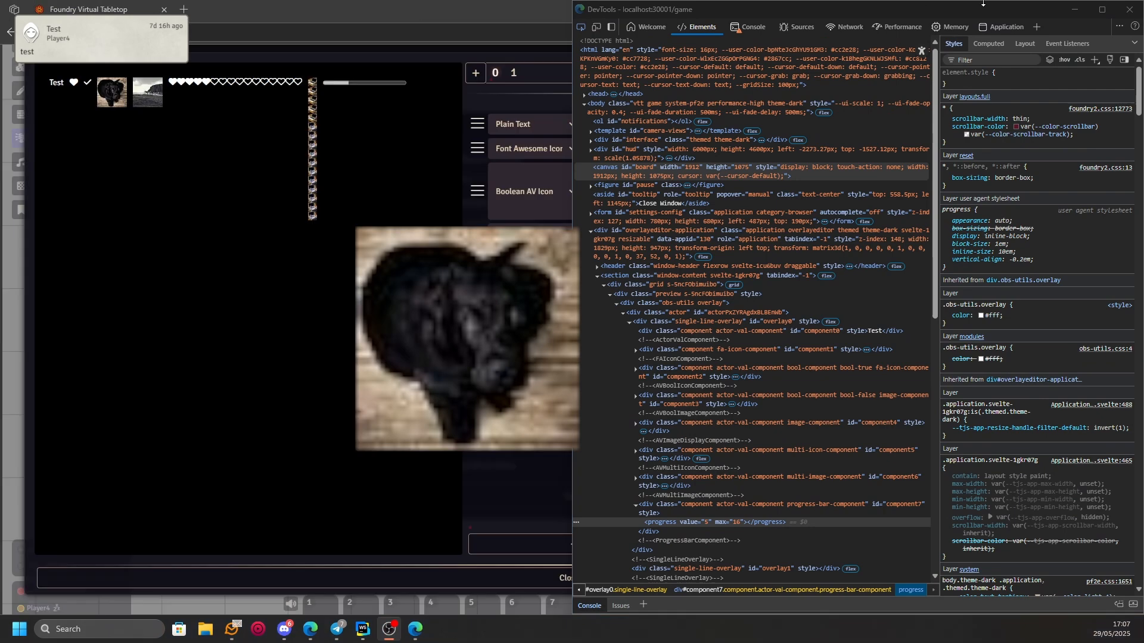
click(1129, 9)
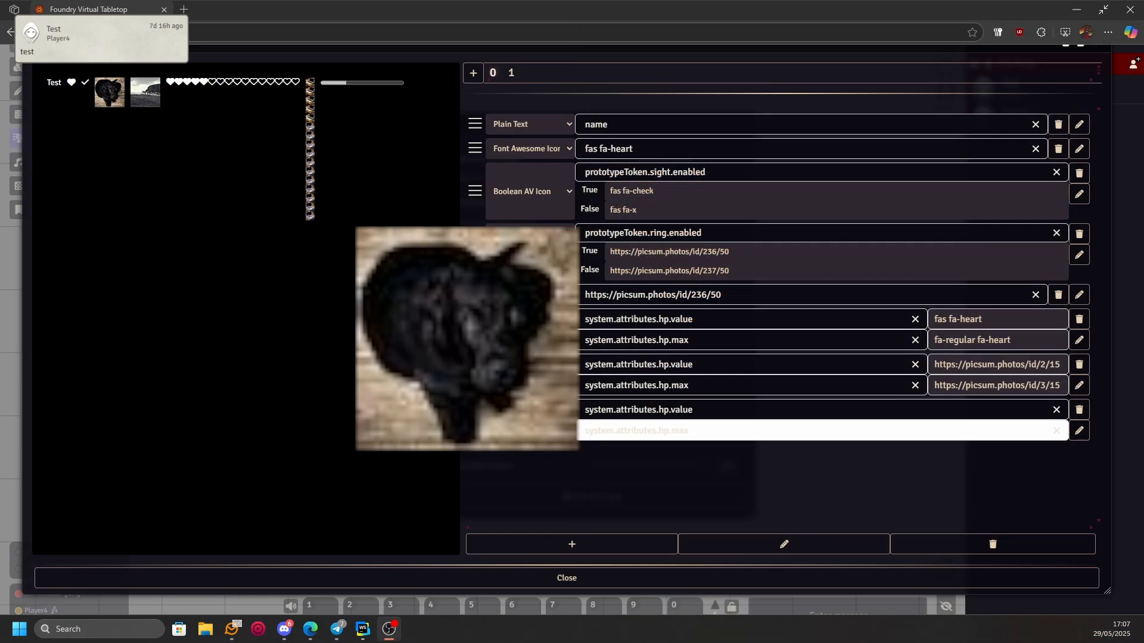
mouse_move(910, 5)
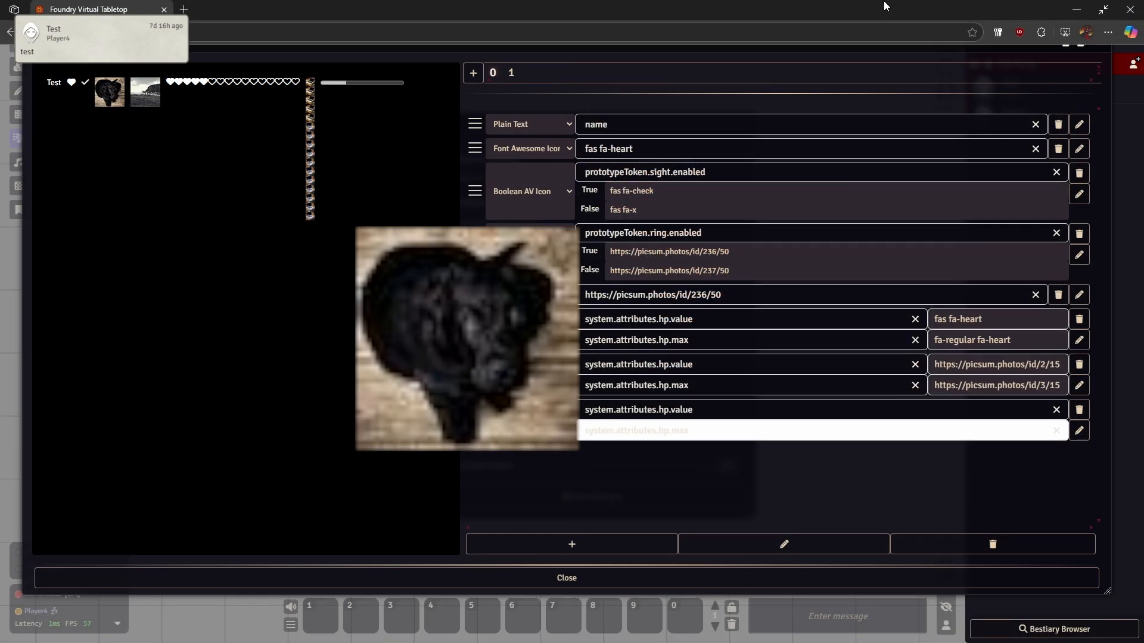